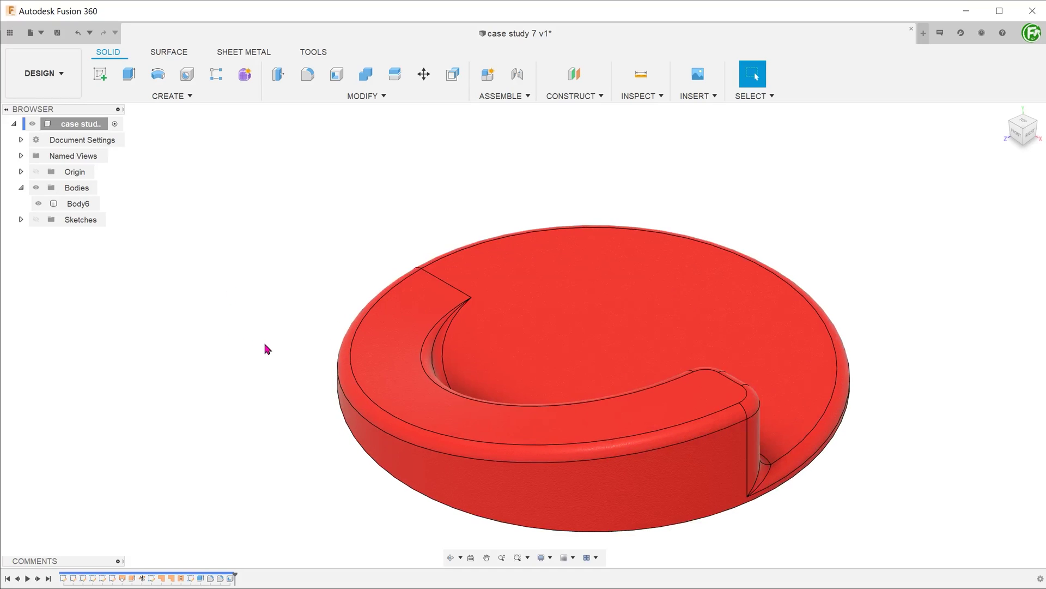
Inspect the C-shaped ramp face and read the outer arc edge length from the top view.
click(372, 371)
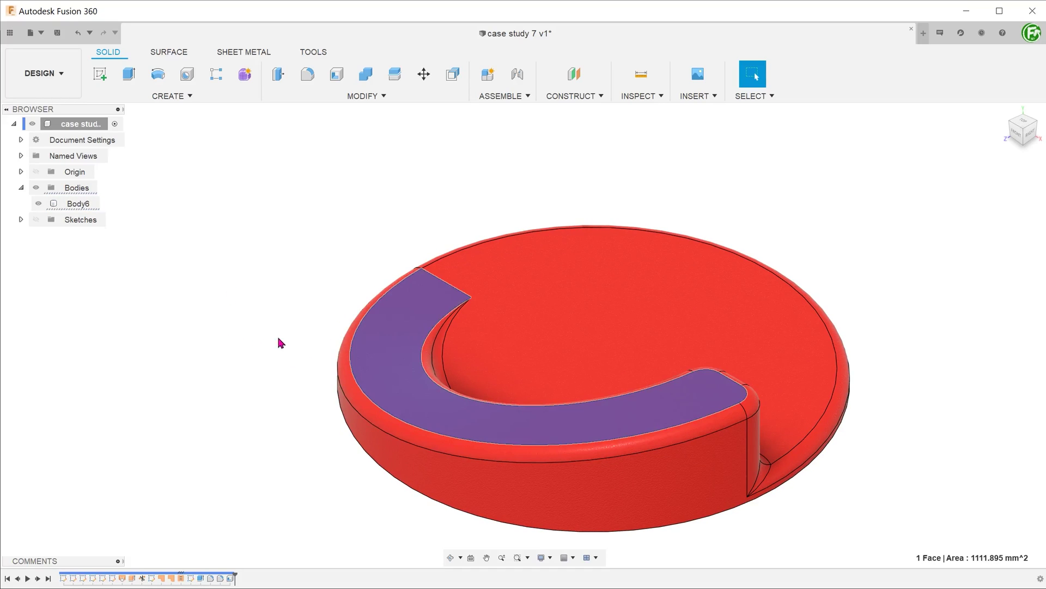
mouse_move(237, 334)
shift+middle_down()
mouse_move(313, 264)
mouse_move(375, 252)
shift+middle_up()
click(344, 258)
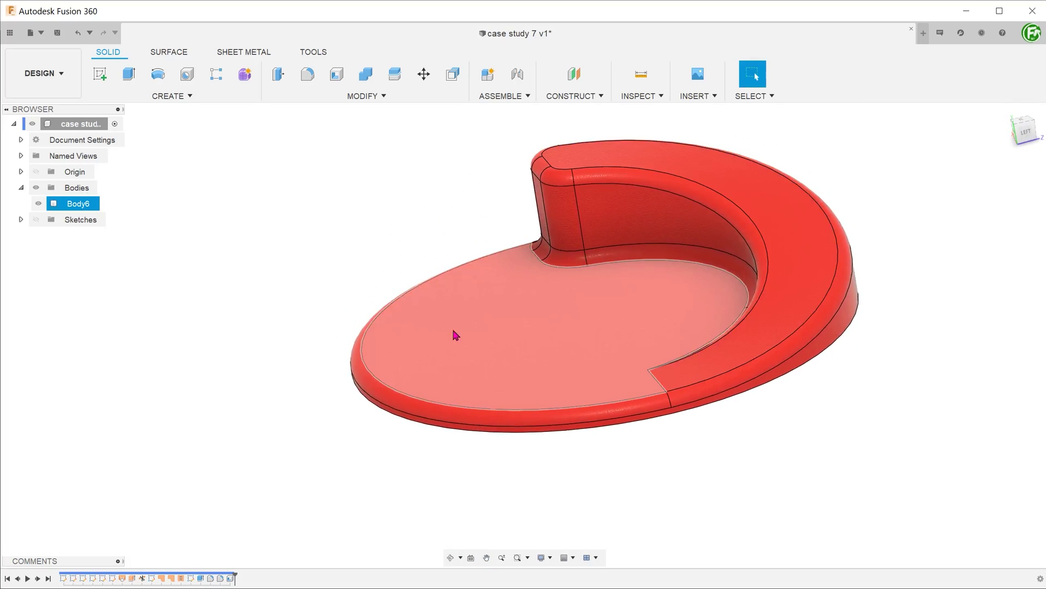
mouse_move(824, 386)
shift+middle_down()
mouse_move(848, 360)
mouse_move(786, 384)
shift+middle_up()
click(756, 76)
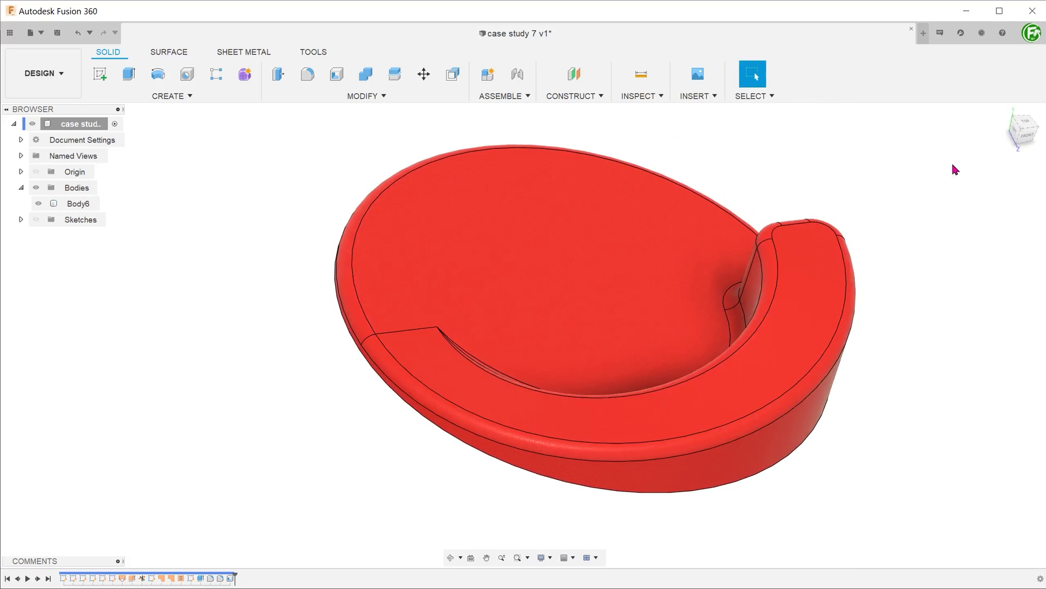
click(1021, 123)
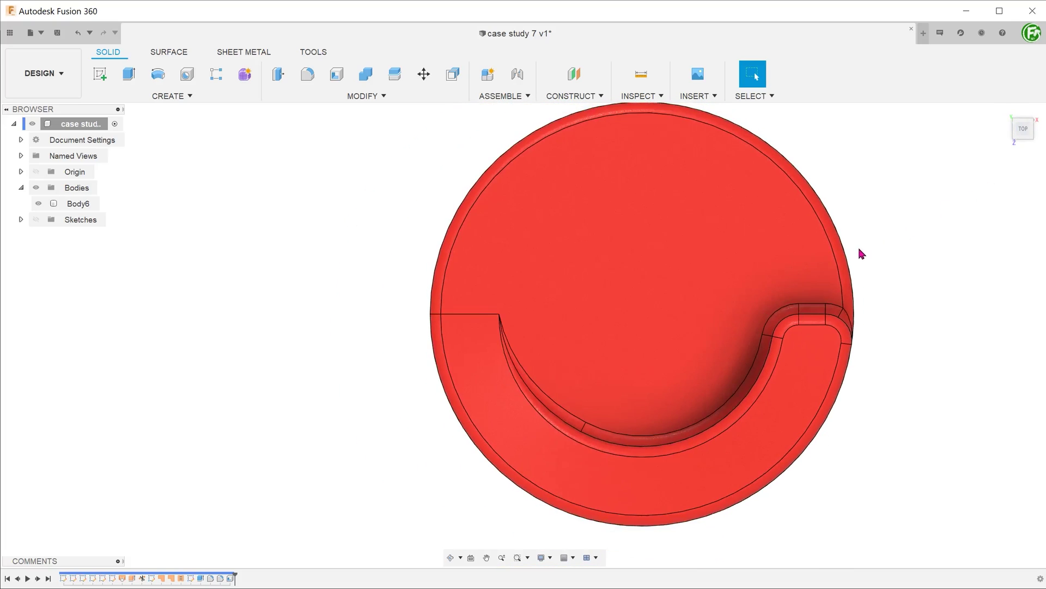
click(827, 403)
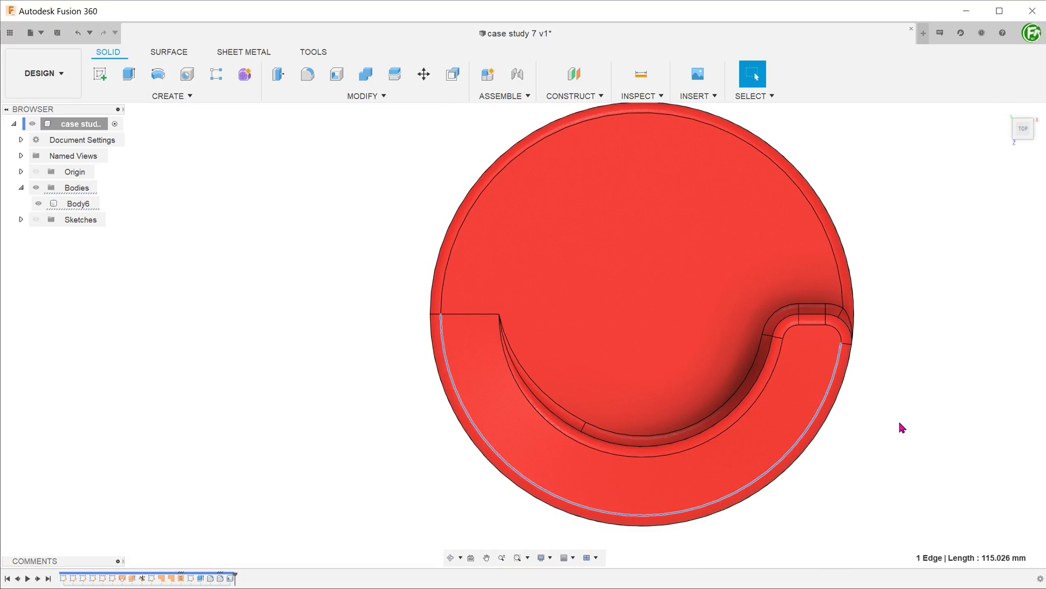
click(942, 303)
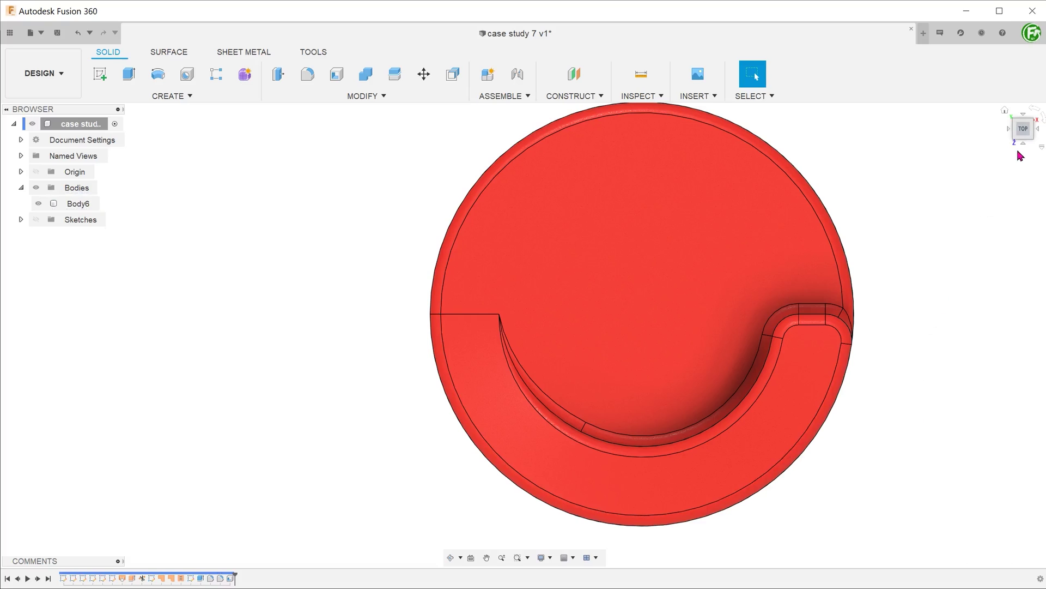
Read the middle and top ramp edge lengths from the front view.
click(1025, 145)
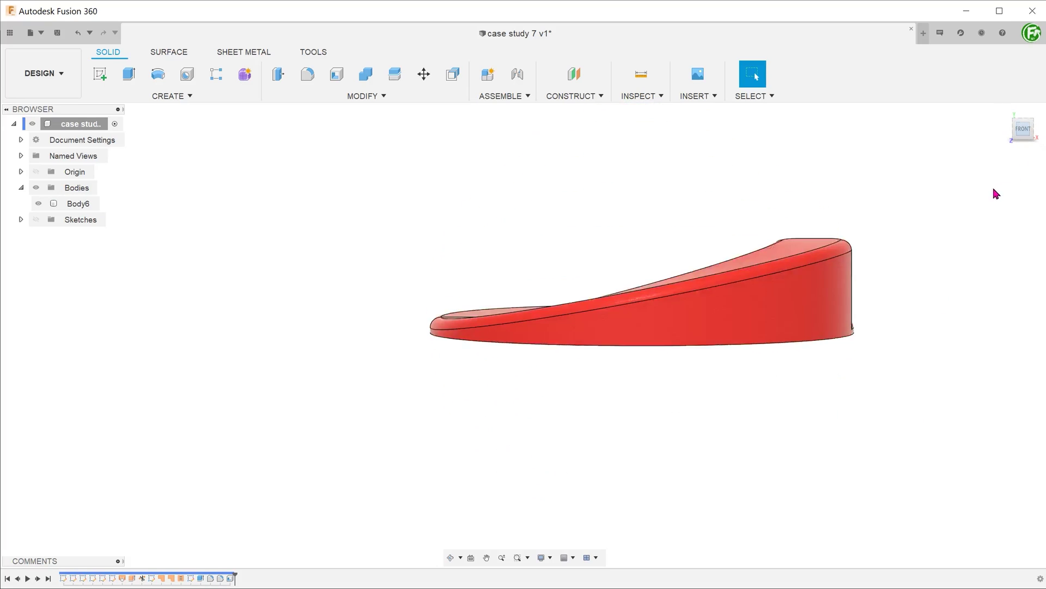
scroll(953, 201, up, 2)
scroll(946, 205, up, 2)
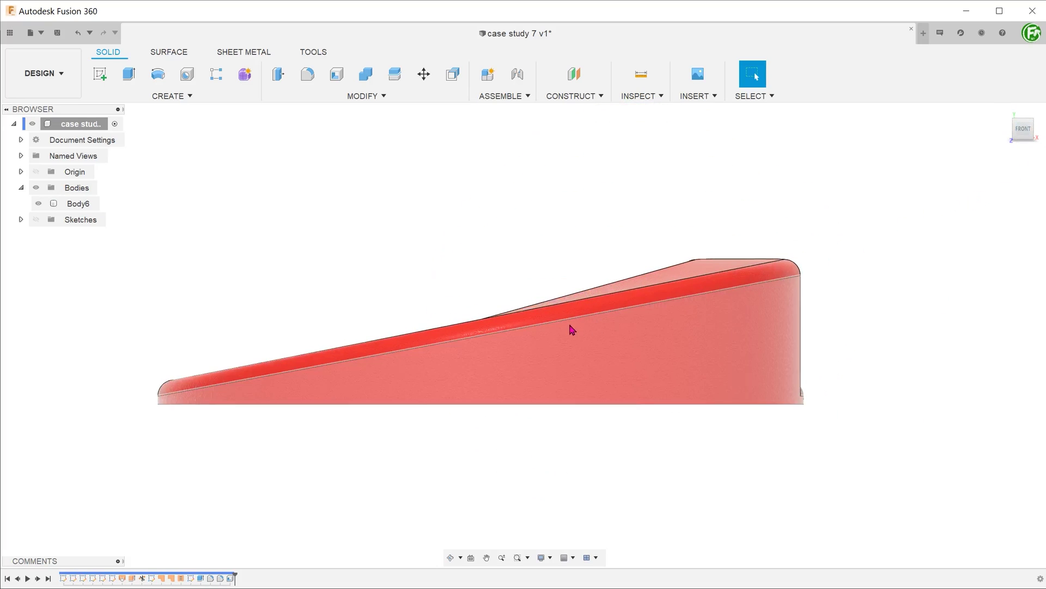
click(501, 333)
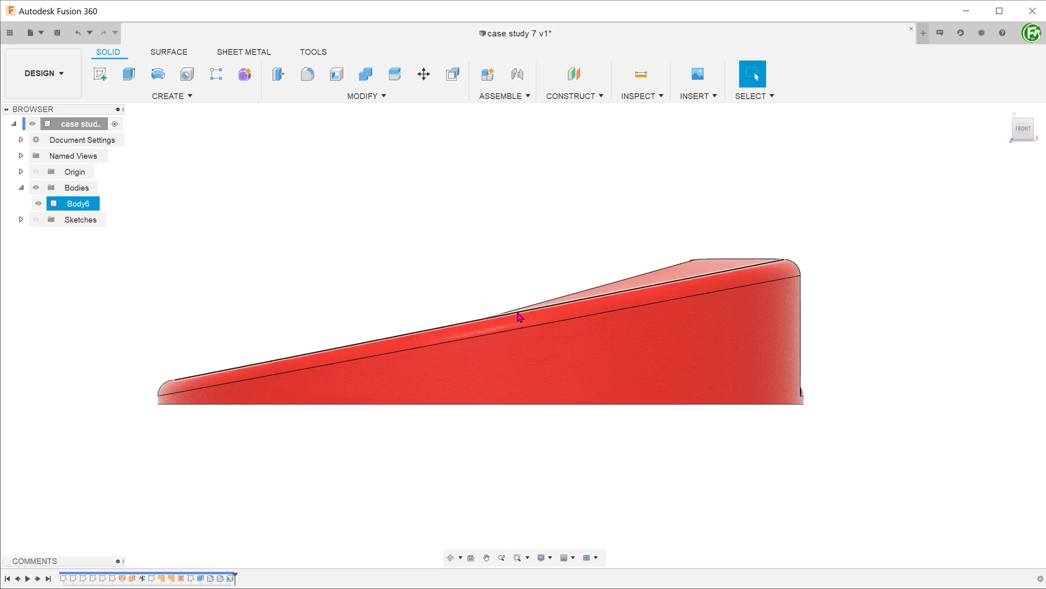
click(518, 313)
click(559, 424)
shift+middle_drag(558, 423, 533, 461)
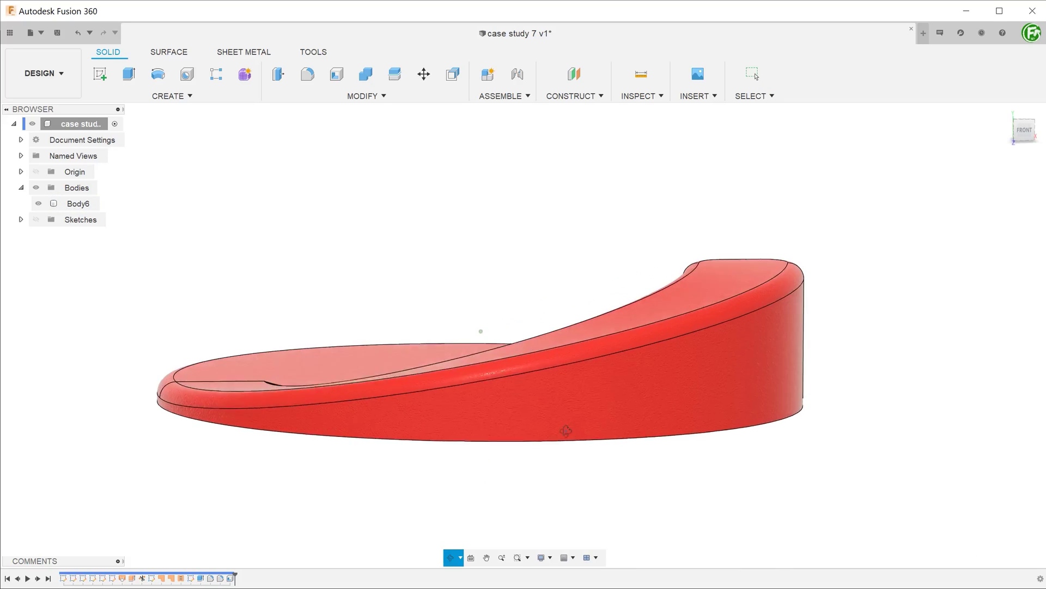
click(184, 484)
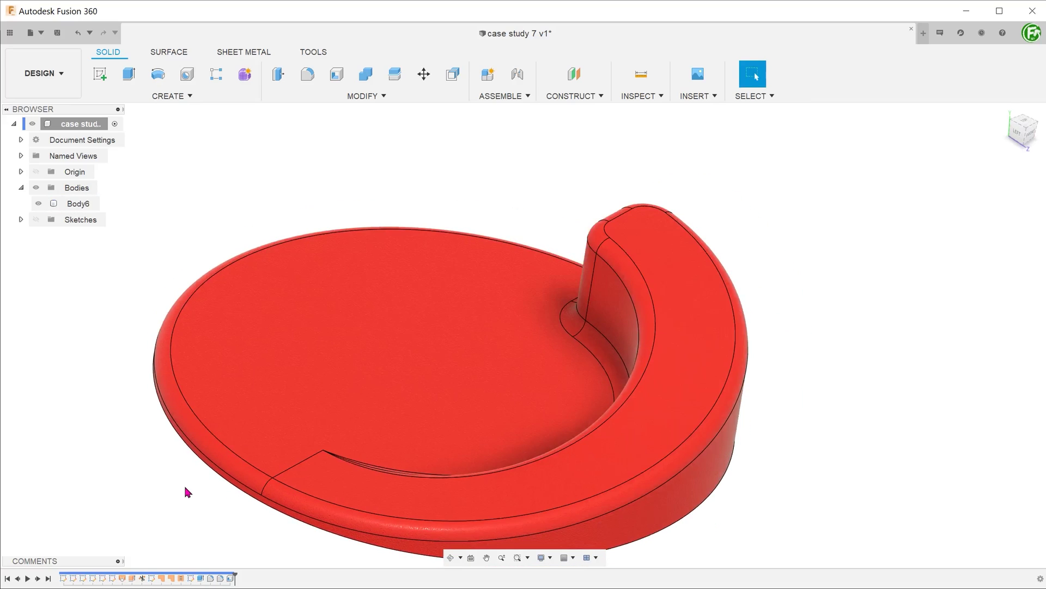
mouse_move(184, 484)
shift+middle_down()
mouse_move(112, 431)
mouse_move(186, 380)
mouse_move(257, 408)
mouse_move(210, 408)
mouse_move(171, 395)
mouse_move(264, 398)
mouse_move(251, 420)
mouse_move(201, 421)
shift+middle_up()
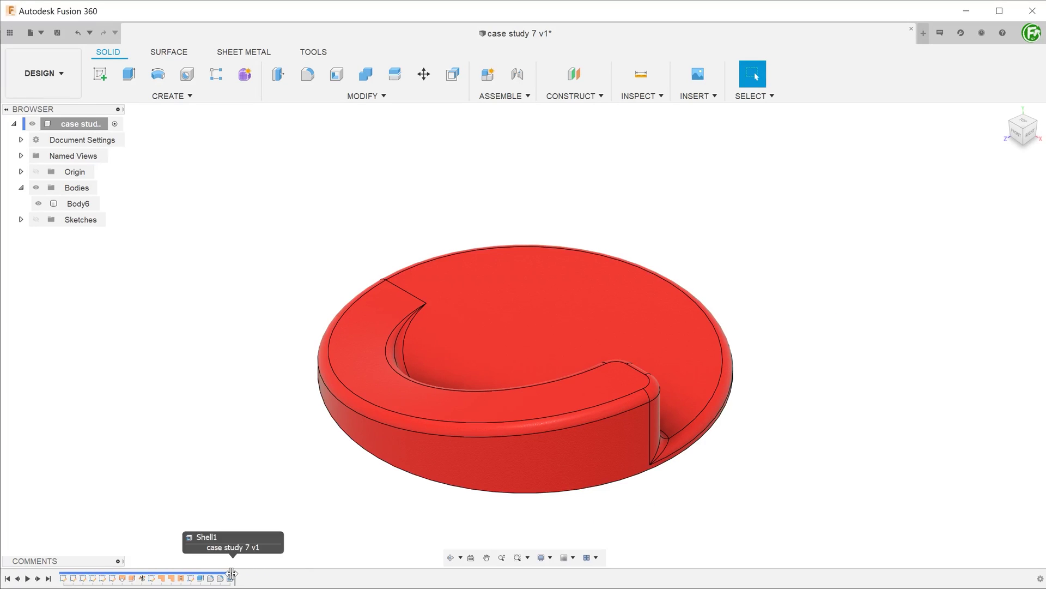
Roll back before the fillets, measure the 15 mm arc-edge gap, and start a new design.
drag(237, 572, 205, 577)
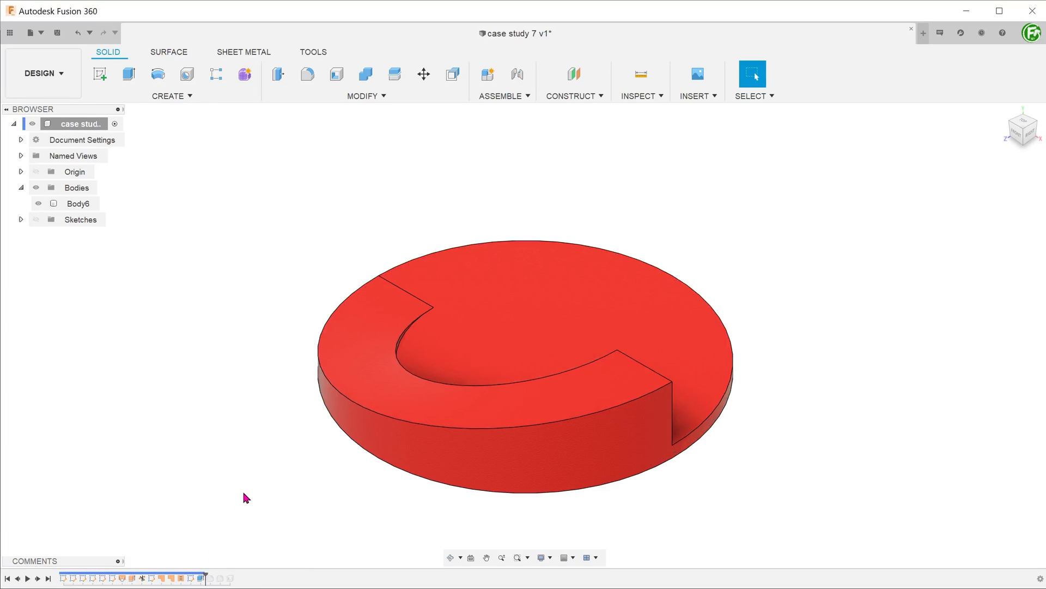
shift+middle_drag(38, 219, 217, 390)
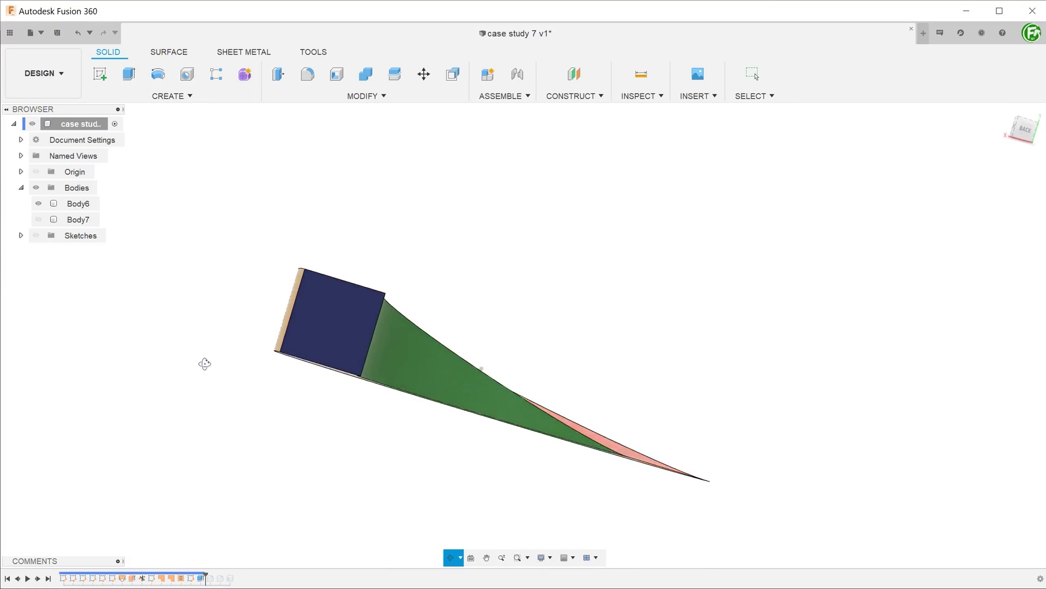
mouse_move(217, 391)
shift+middle_down()
mouse_move(317, 298)
mouse_move(231, 362)
mouse_move(278, 376)
mouse_move(322, 296)
mouse_move(289, 375)
mouse_move(245, 369)
mouse_move(785, 229)
shift+middle_up()
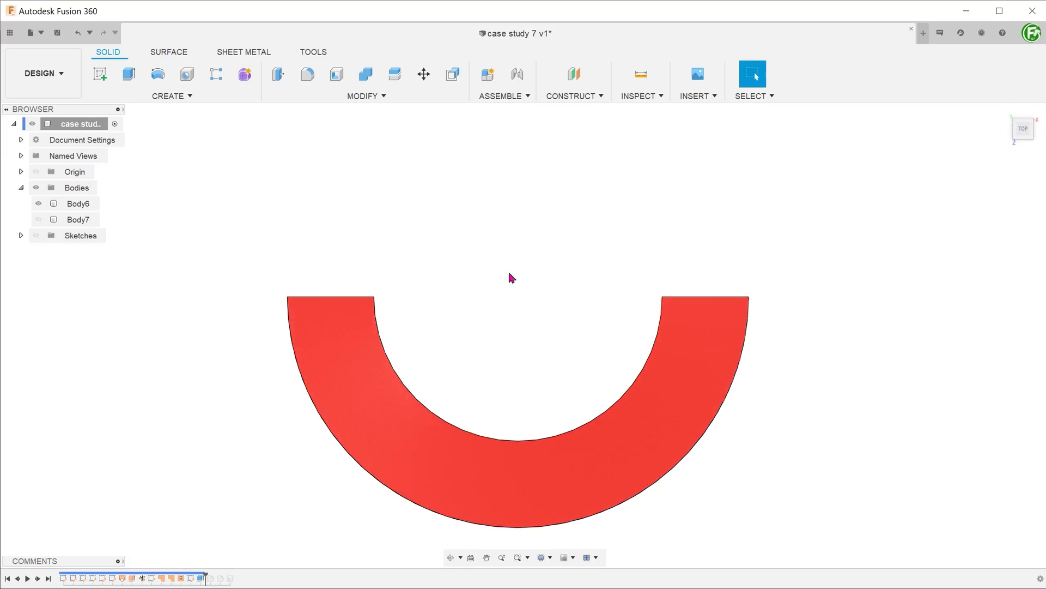
click(512, 445)
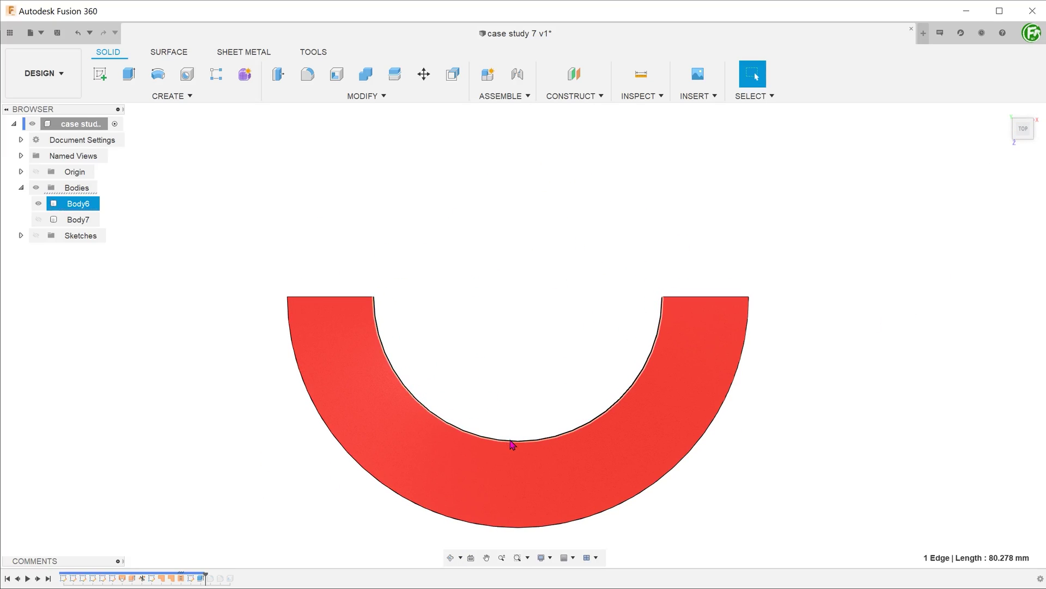
shift+click(538, 527)
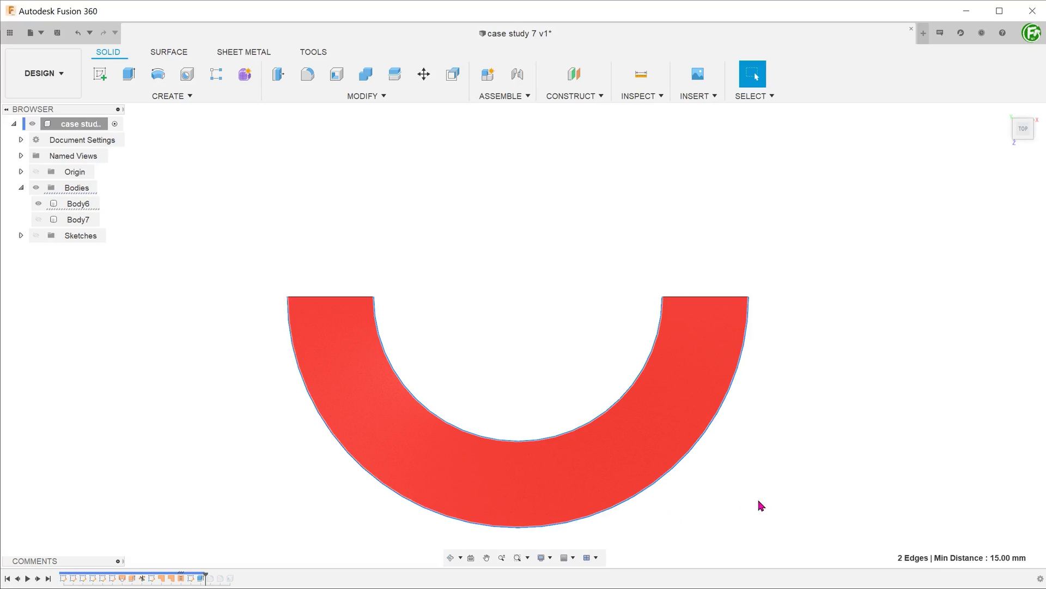
key(ctrl+n)
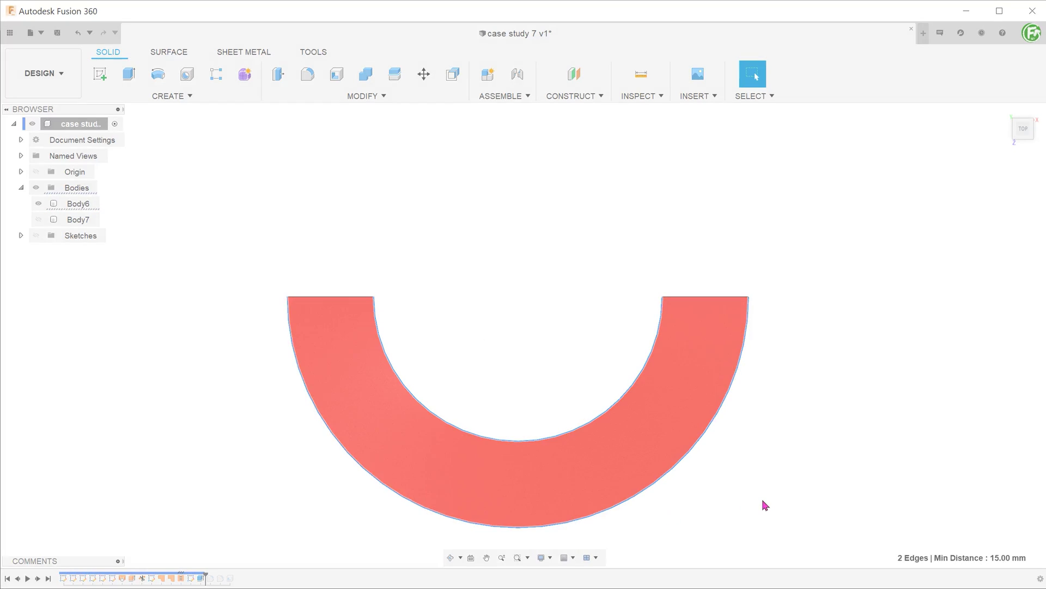
On an XZ-plane sketch, draw a 40 mm radius, 180-degree center-point arc at the origin.
right_click(518, 357)
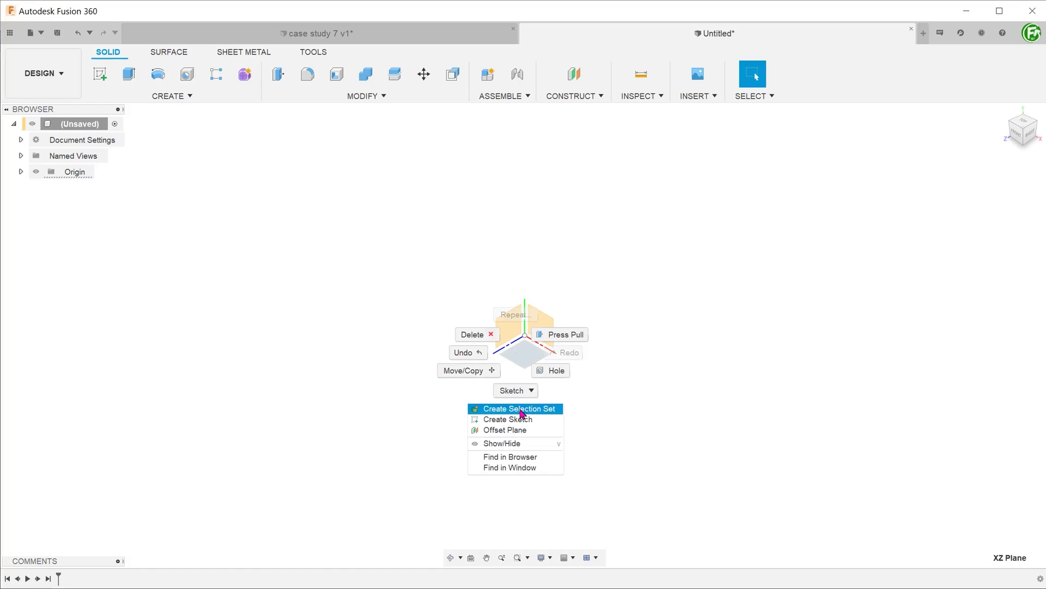
click(522, 411)
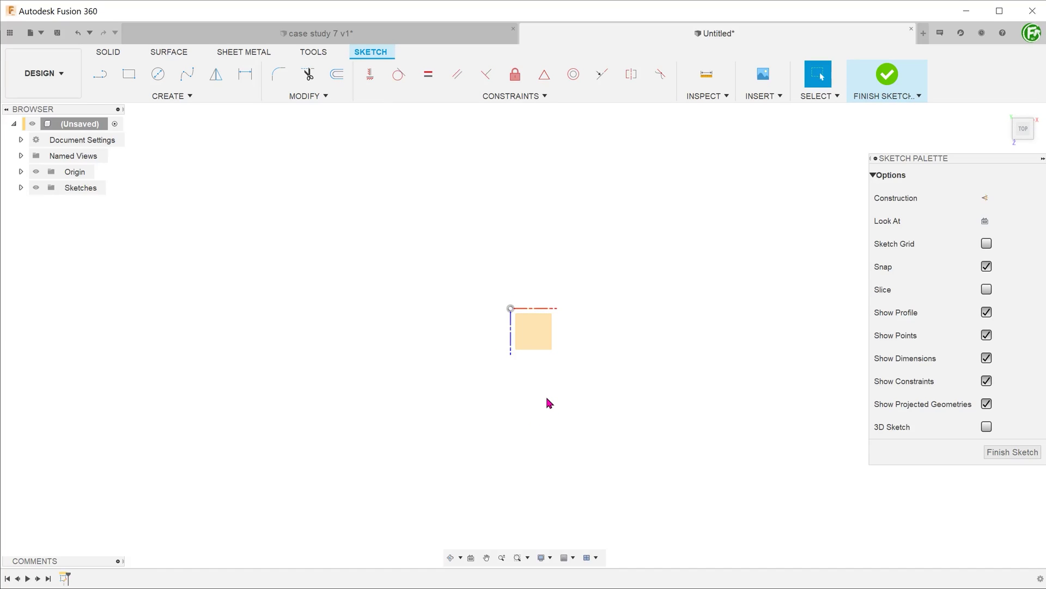
click(185, 96)
mouse_move(107, 149)
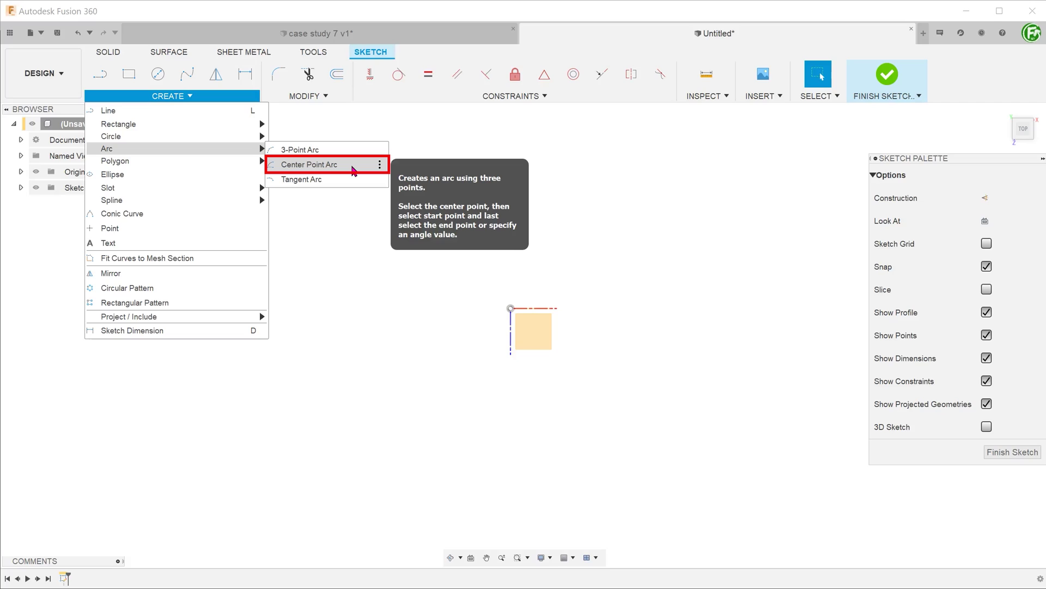
click(354, 171)
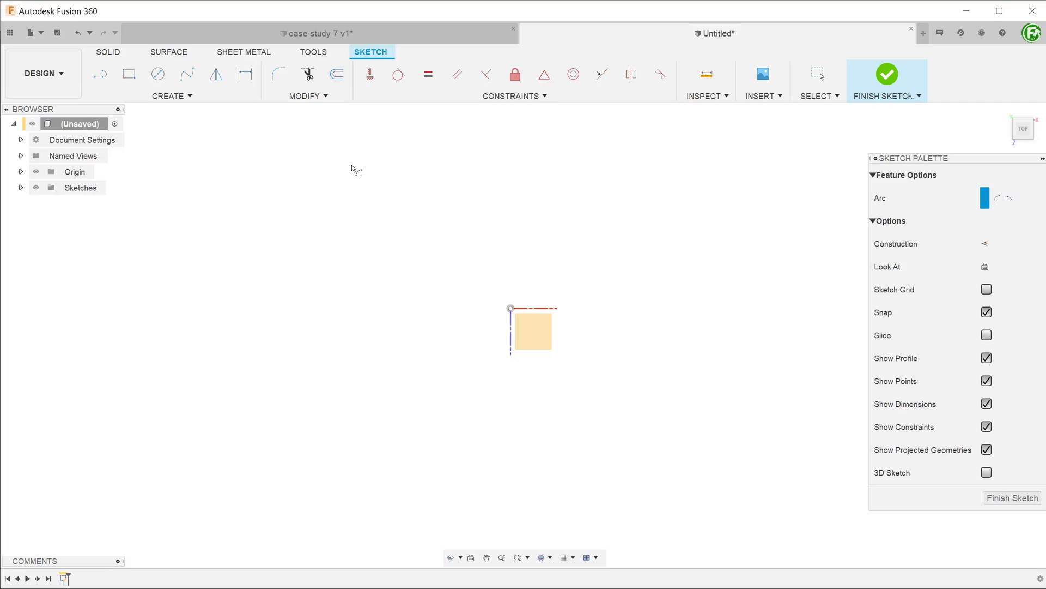
click(511, 310)
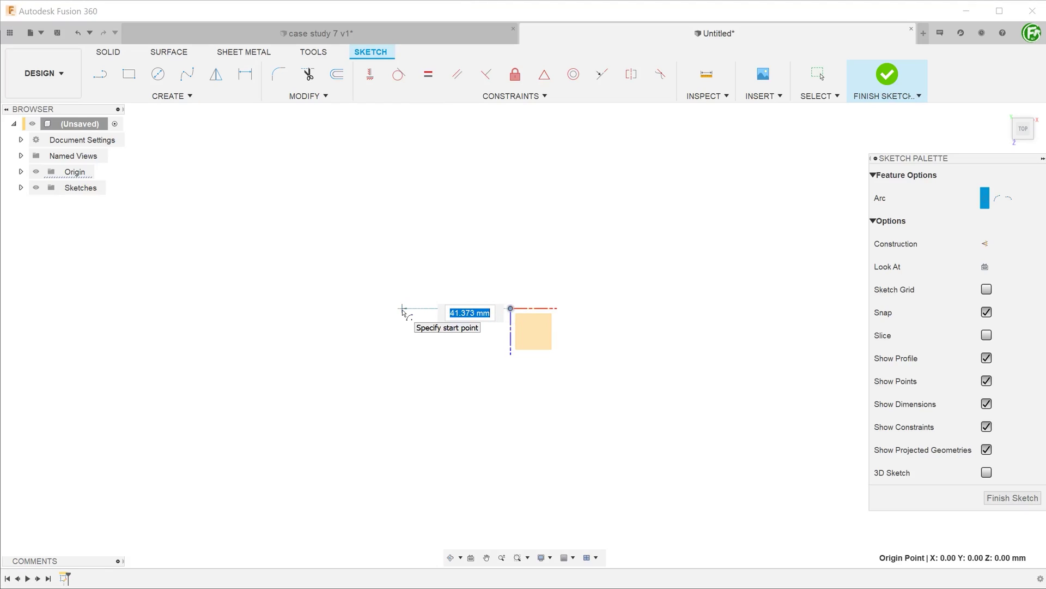
text(40)
key(Tab)
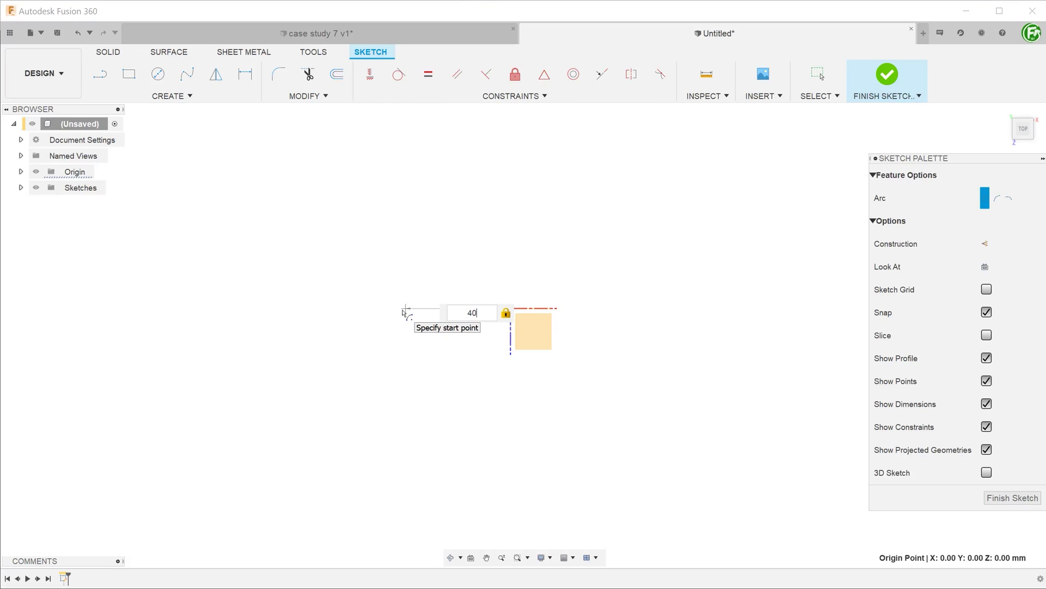
click(403, 310)
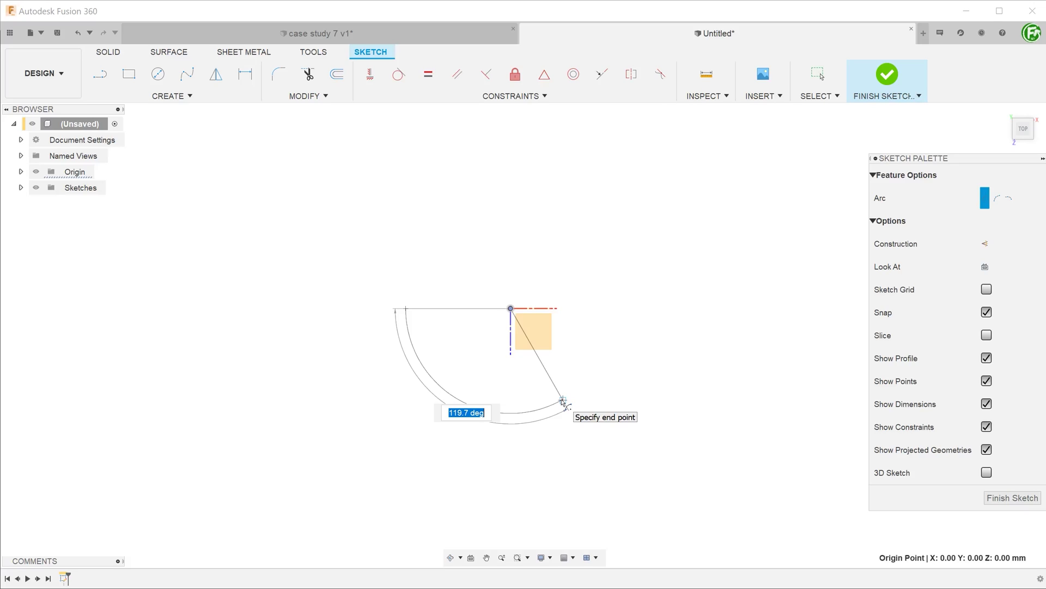
text(18)
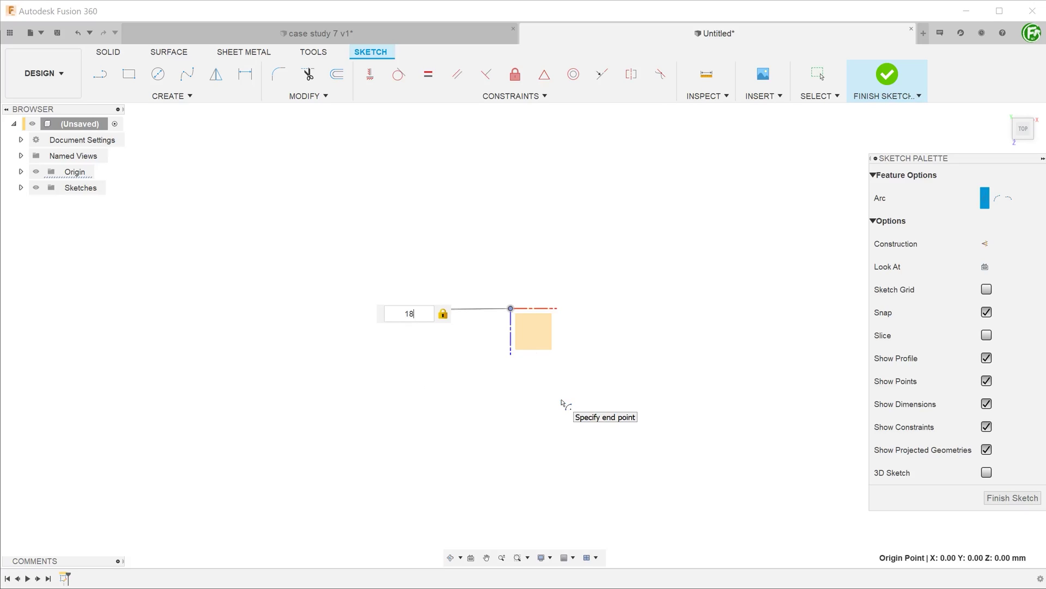
text(0)
key(Return)
key(Escape)
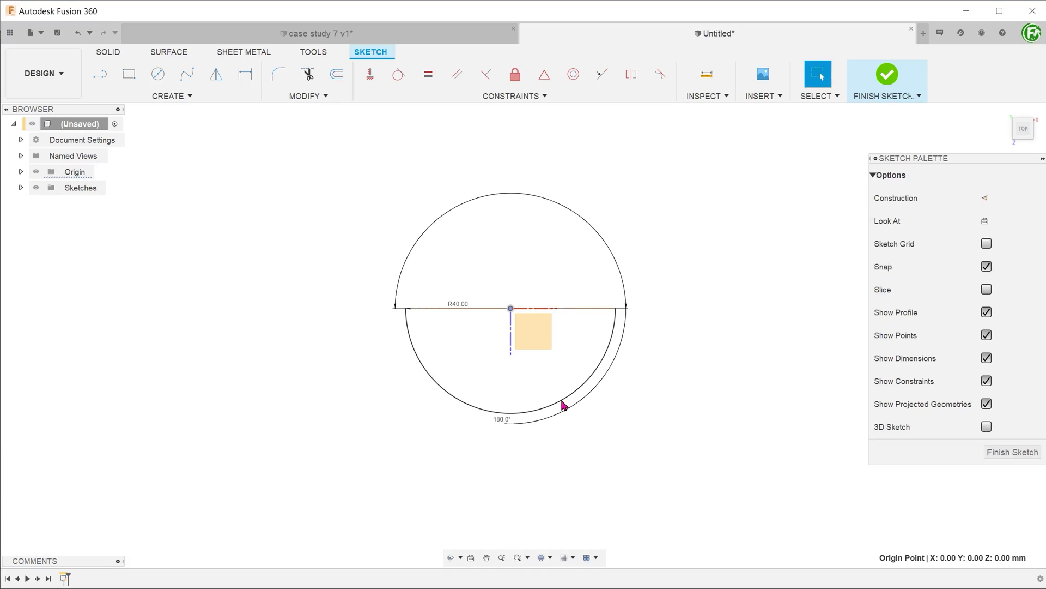
scroll(539, 367, up, 3)
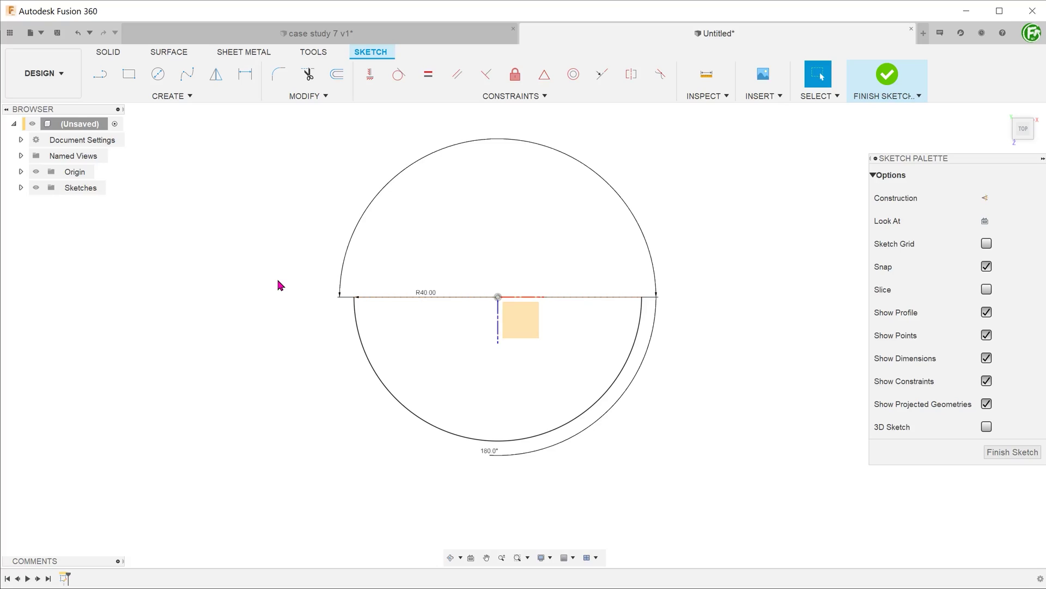
Constrain the half-circle's diameter line to be horizontal.
drag(353, 301, 342, 284)
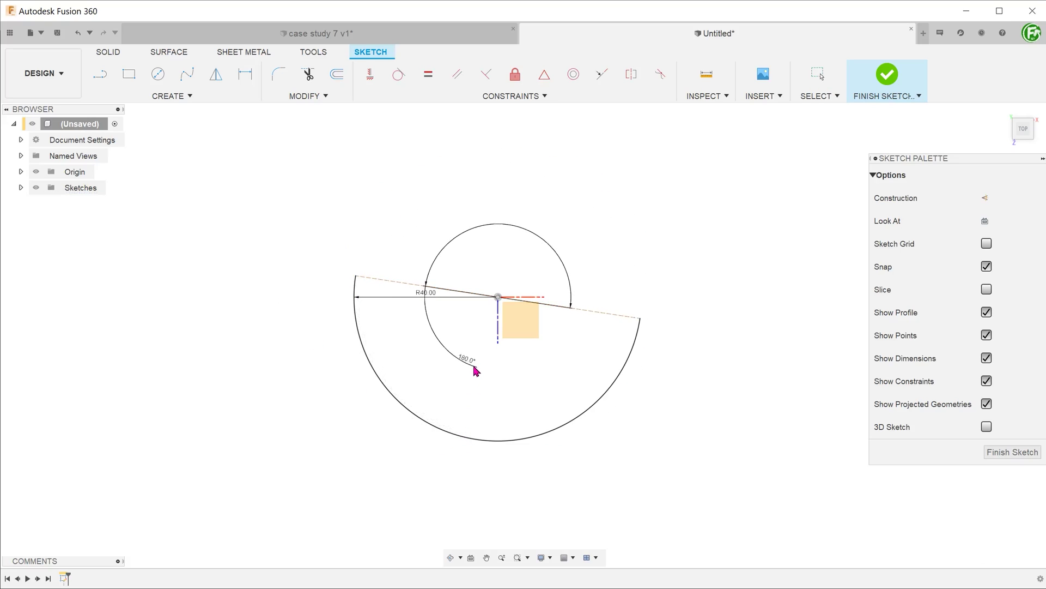
click(394, 283)
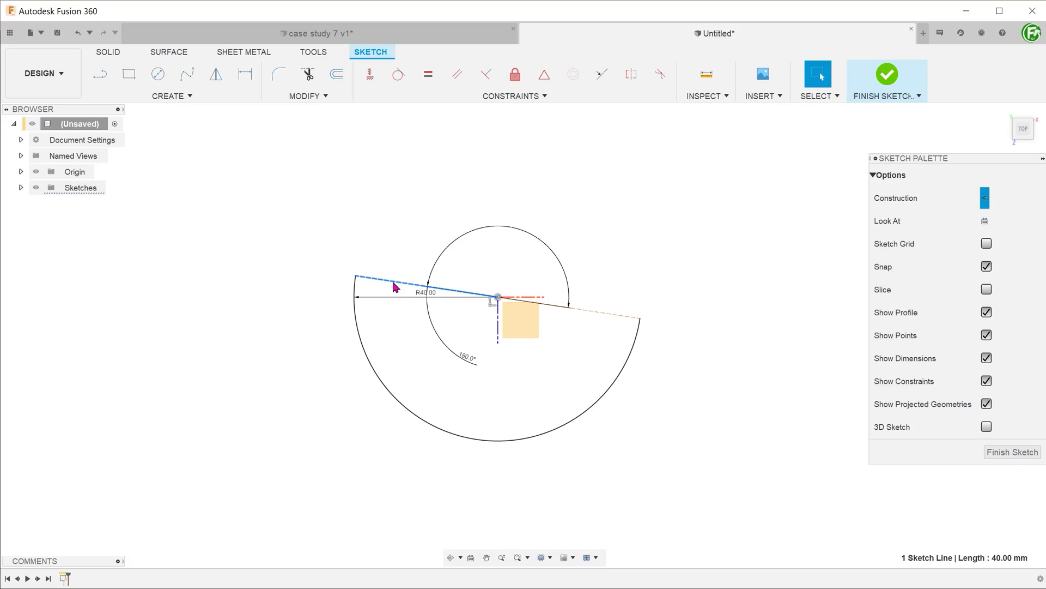
click(373, 80)
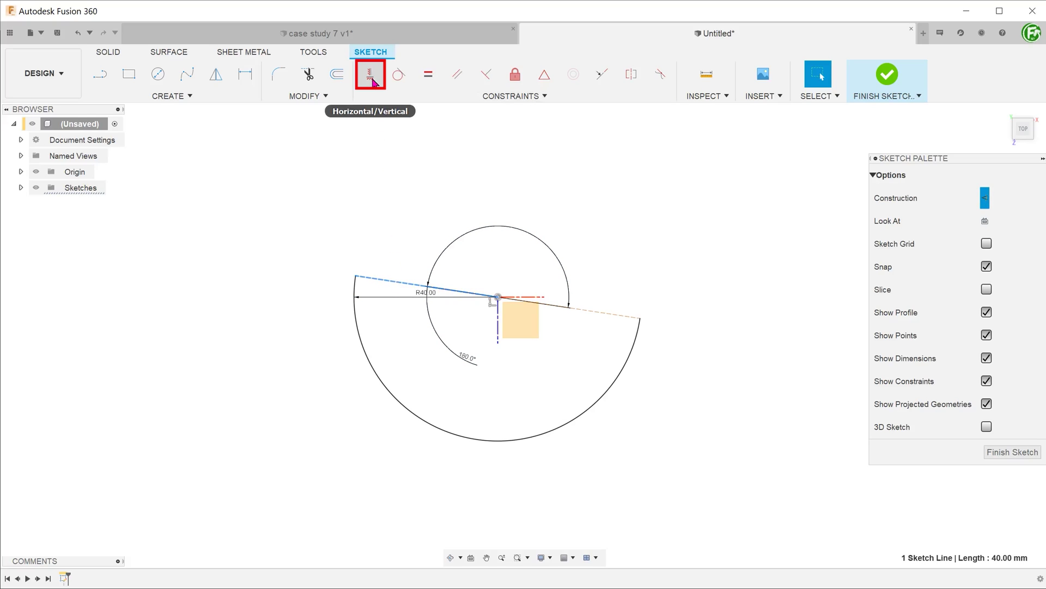
click(374, 80)
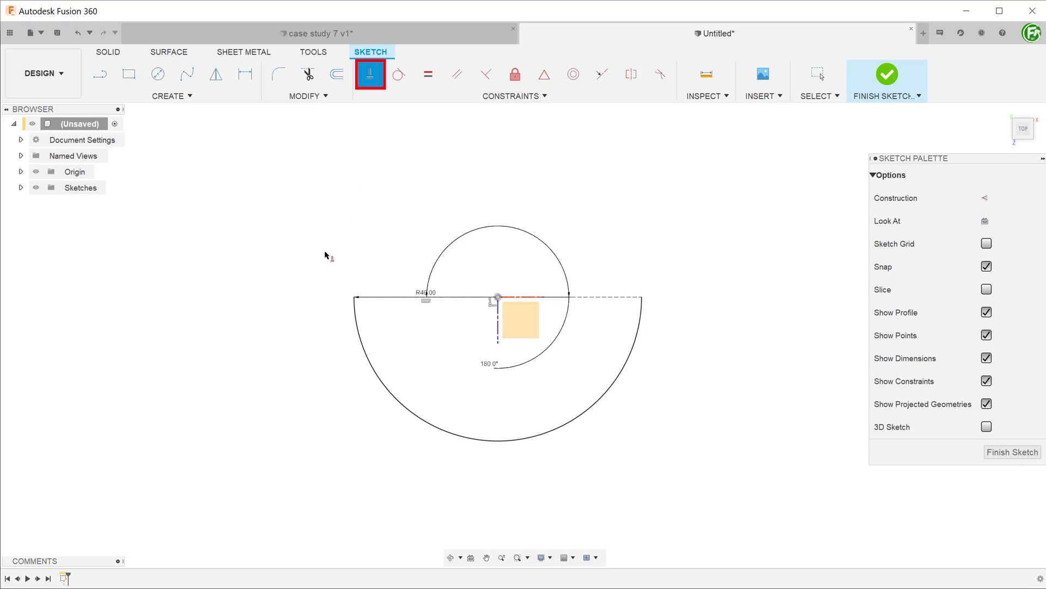
key(Escape)
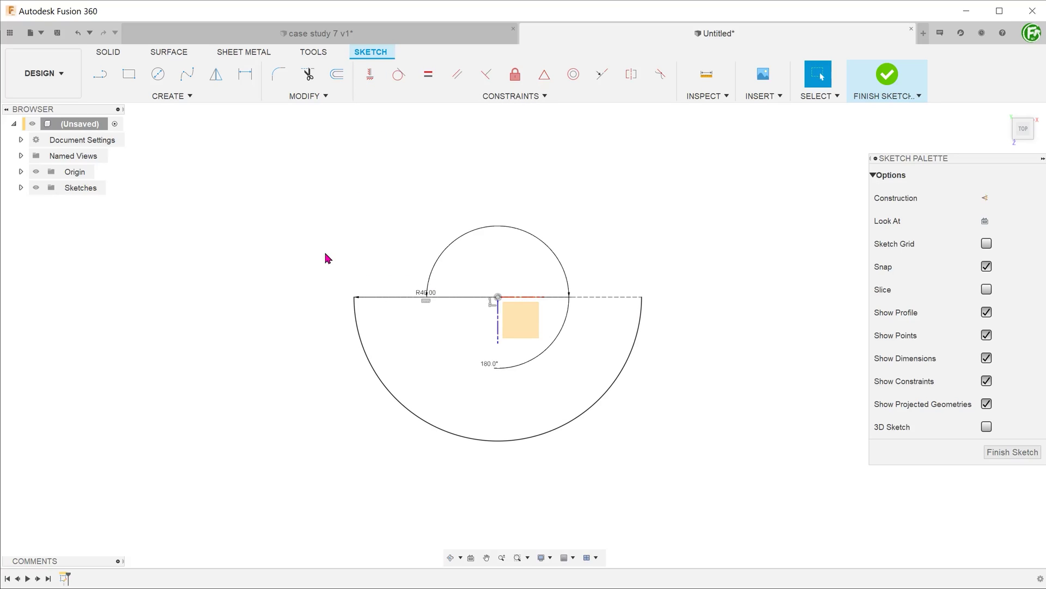
Offset the 40 mm half-circle arc 15 mm inward to create the inner arc.
click(338, 74)
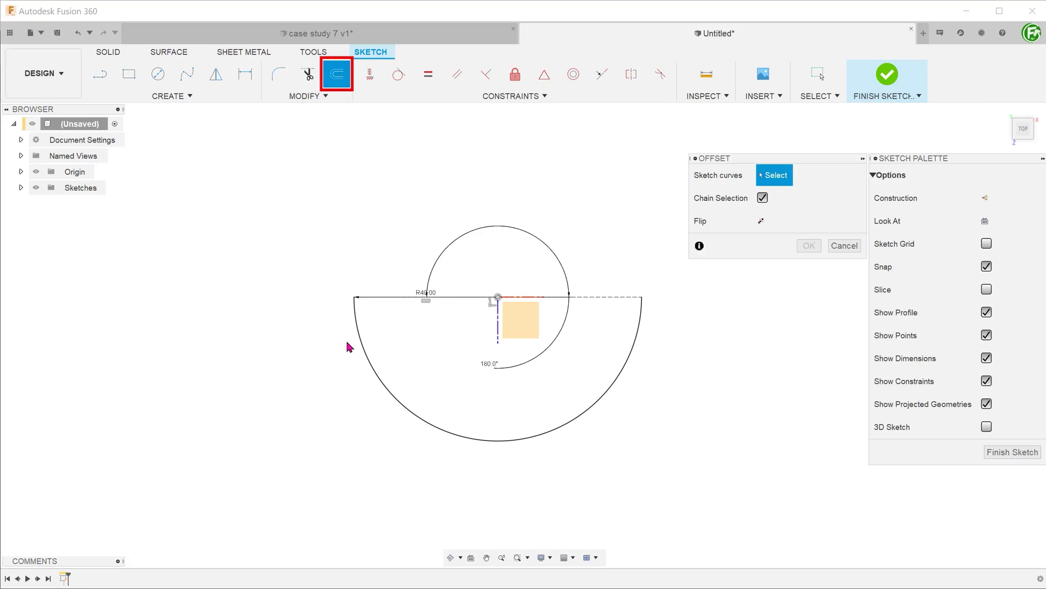
click(366, 357)
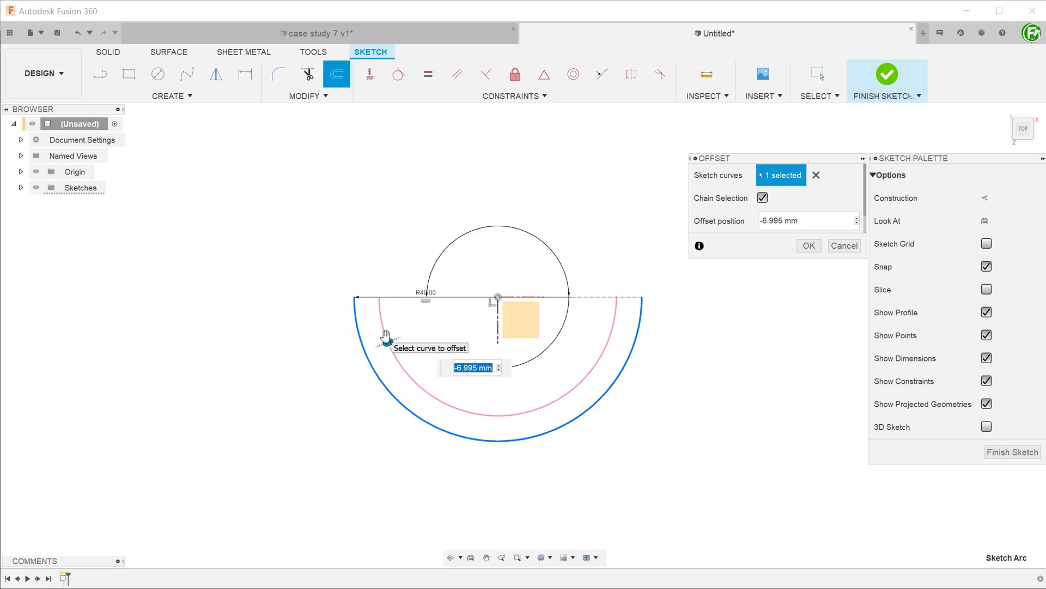
text(-15)
key(Return)
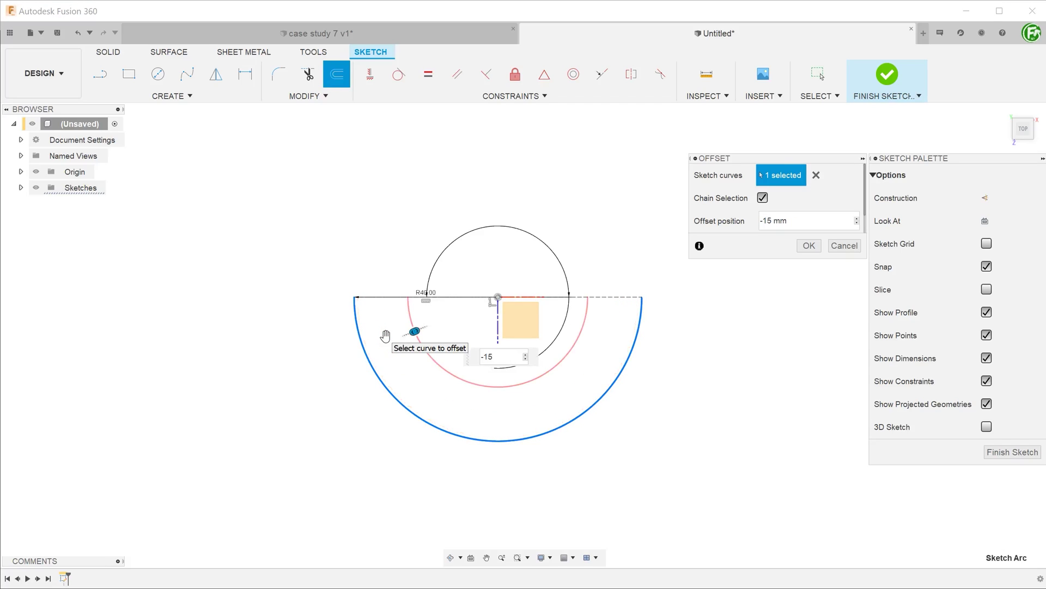
key(Return)
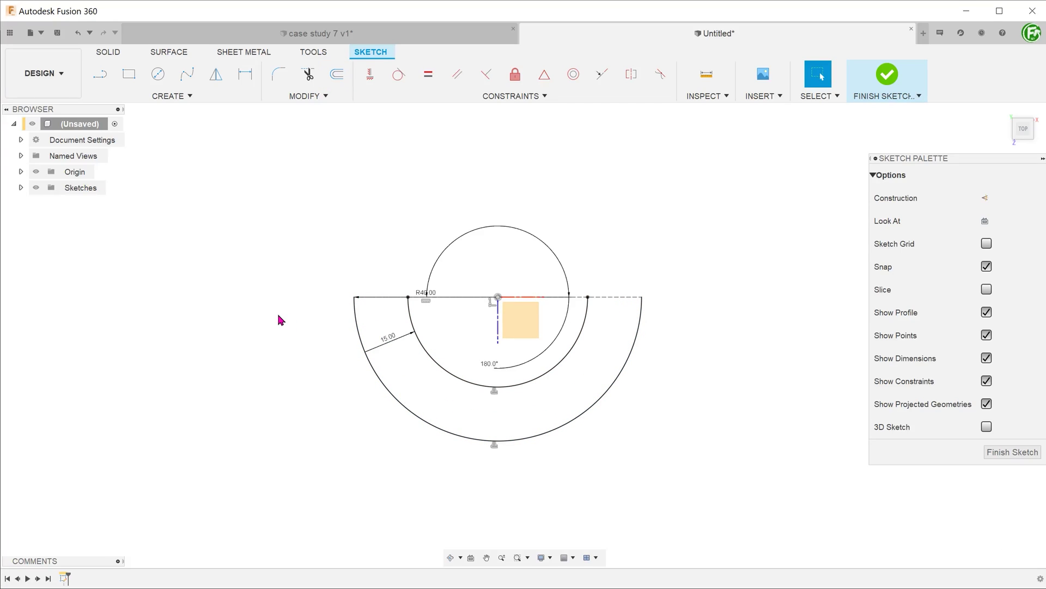
click(887, 75)
click(1011, 118)
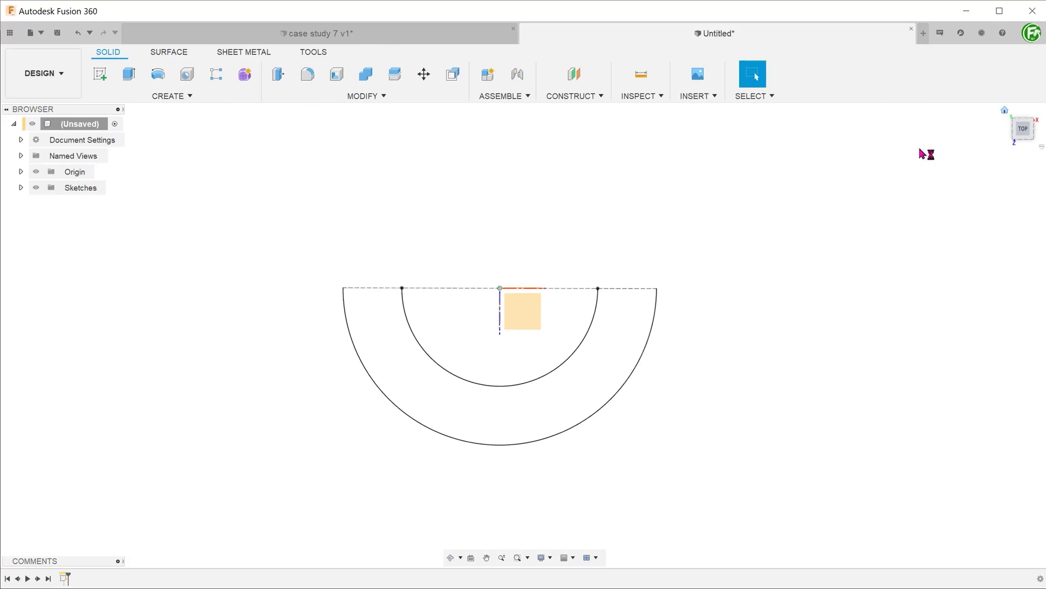
scroll(528, 259, down, 1)
middle_drag(521, 265, 457, 296)
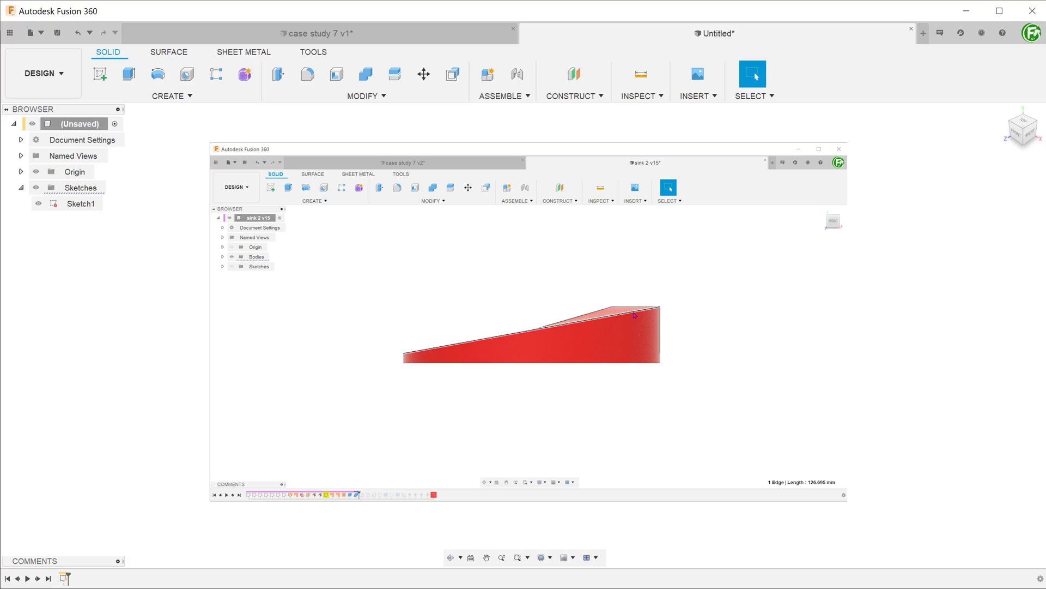
On a new front-plane sketch, draw a slanted line from the base's left end up to the right.
right_click(578, 283)
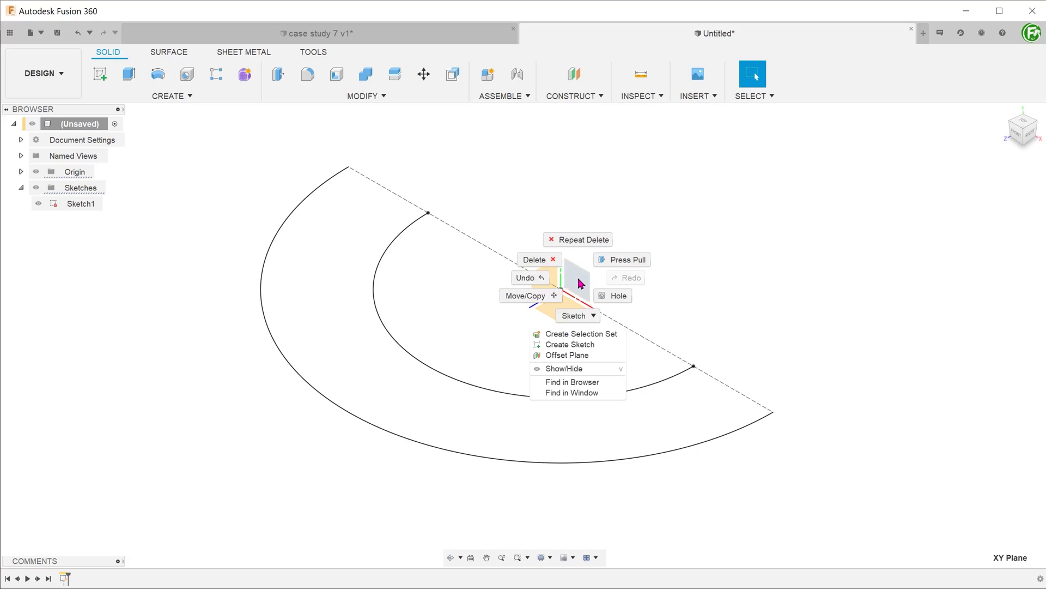
click(597, 344)
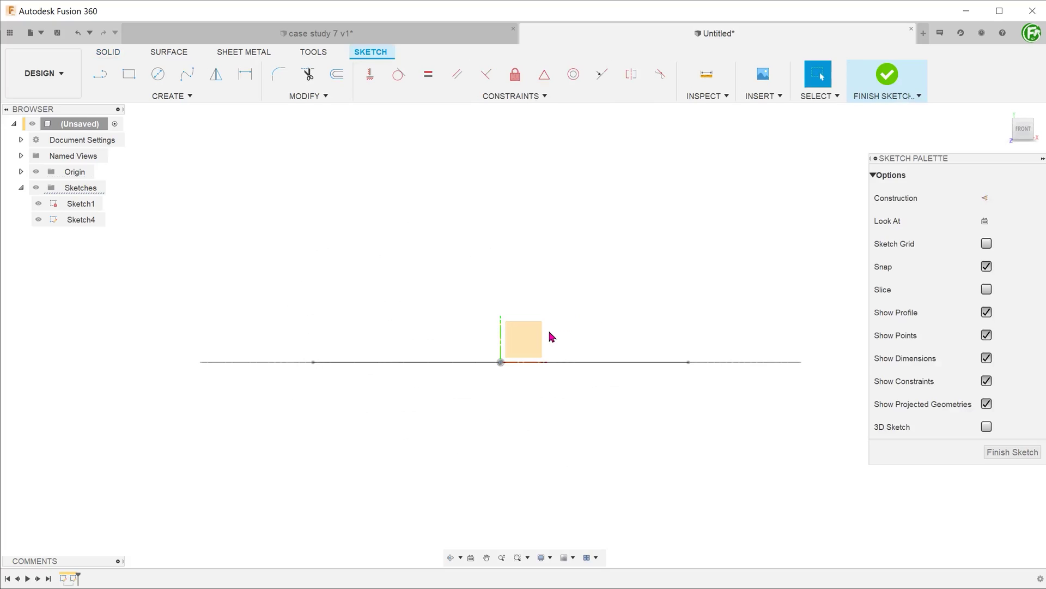
key(l)
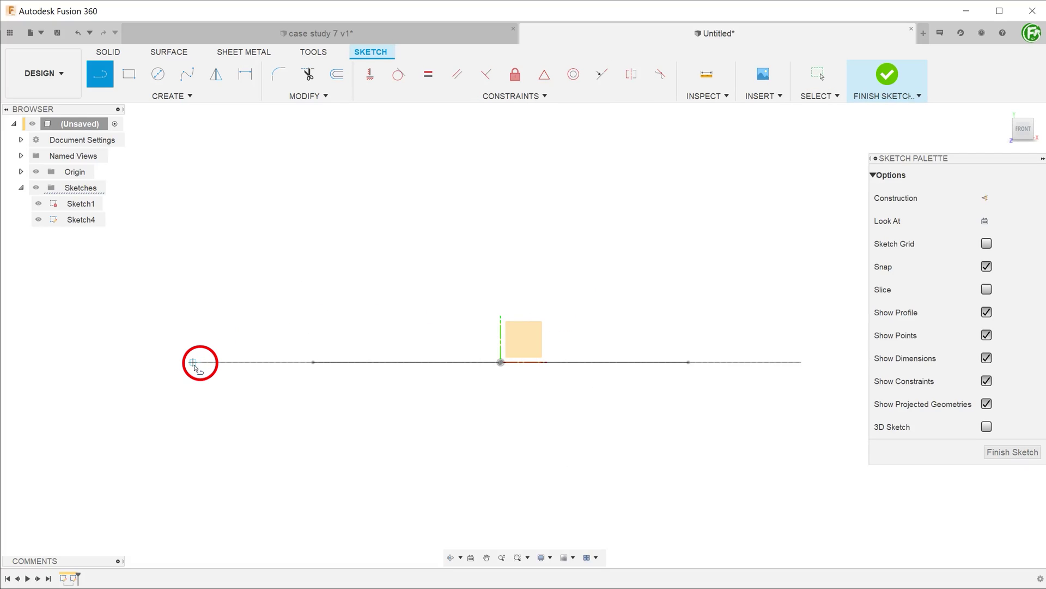
click(201, 363)
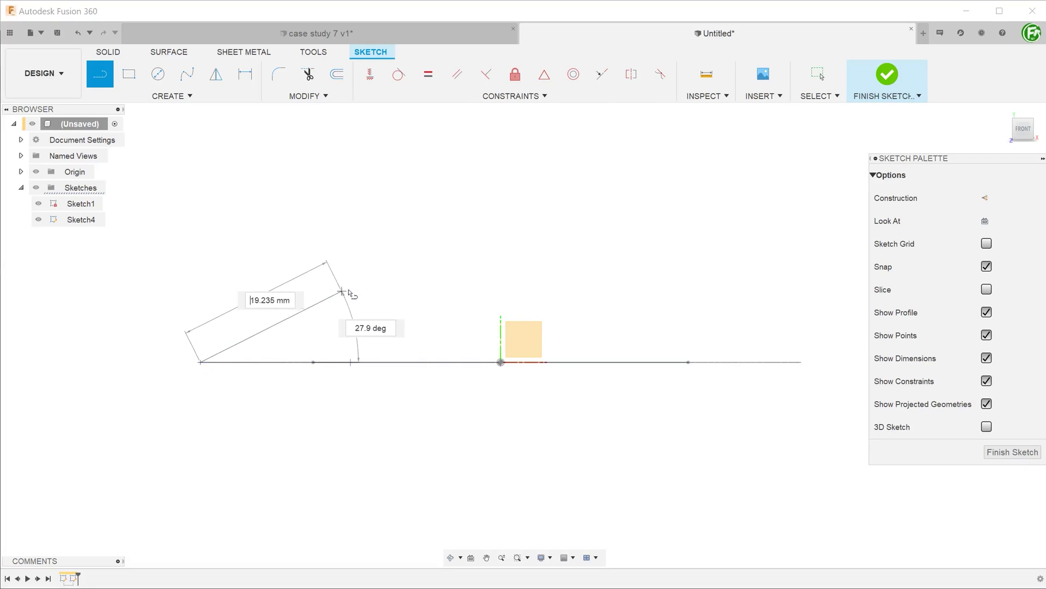
double_click(805, 208)
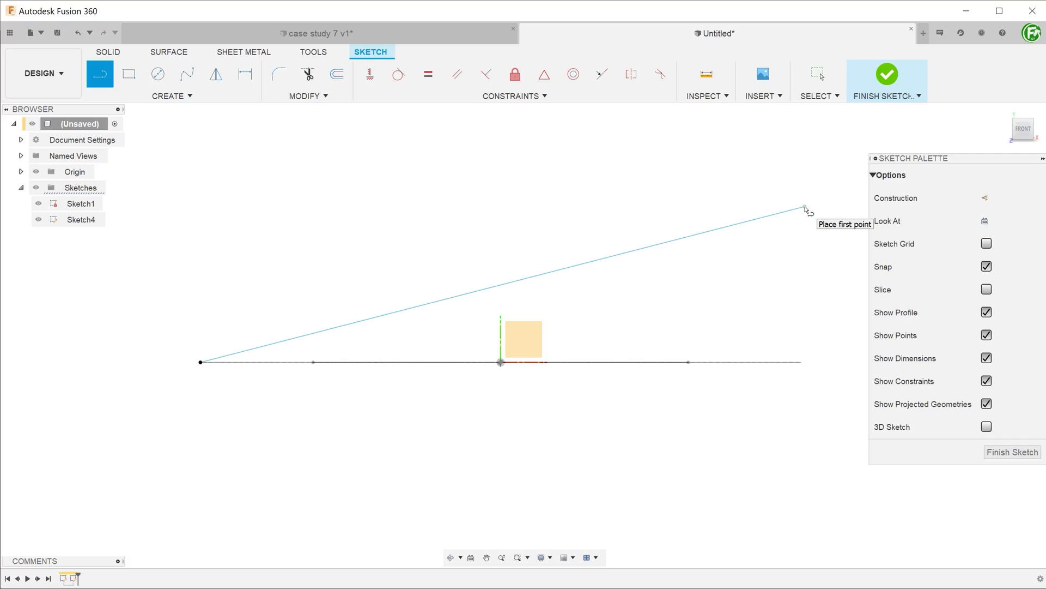
key(Escape)
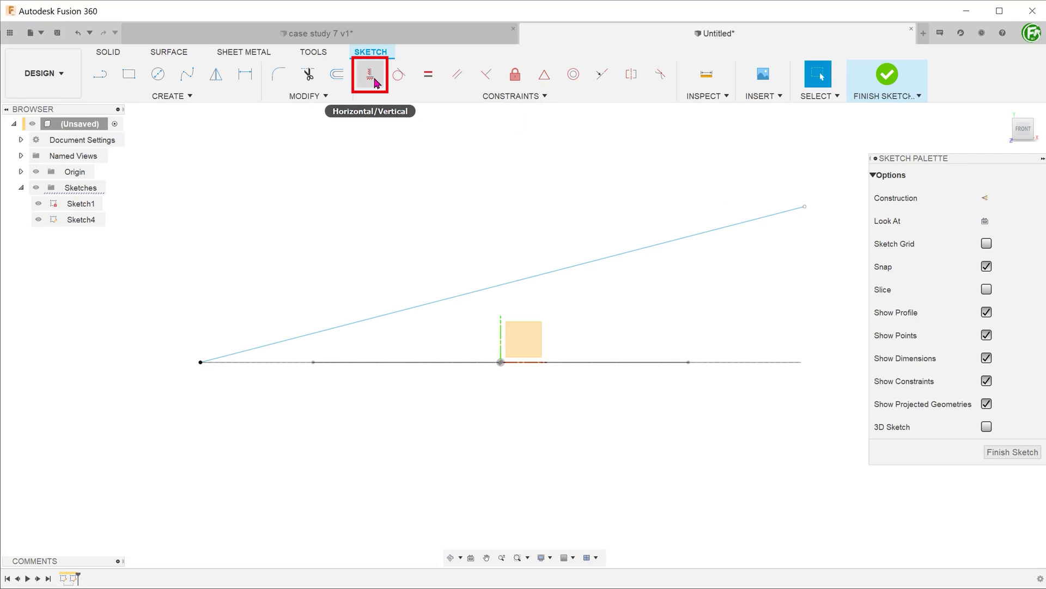
Align the line's upper end vertically above the base's right end.
click(375, 82)
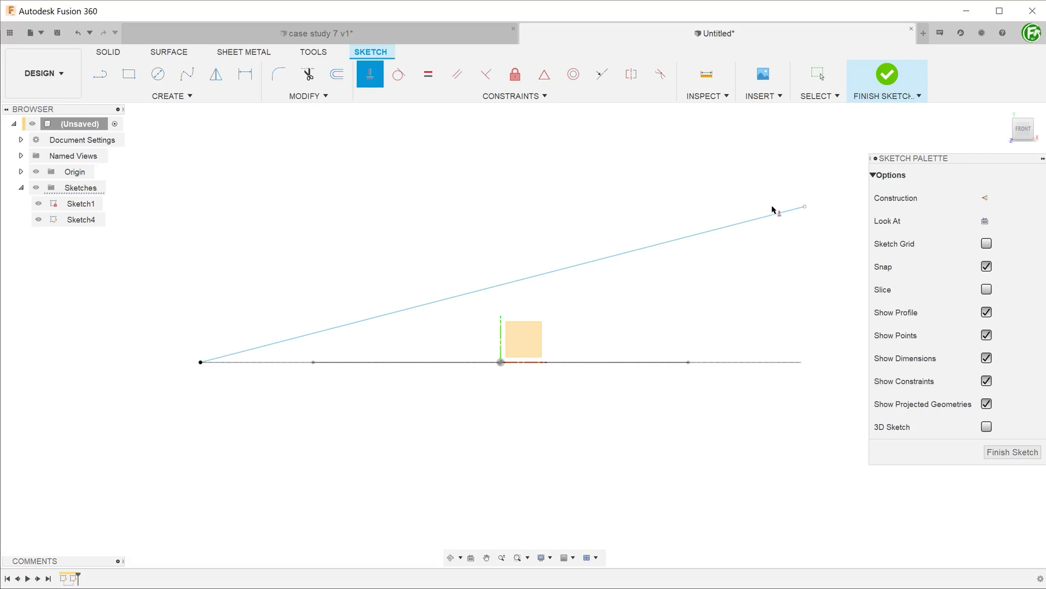
click(806, 207)
click(801, 362)
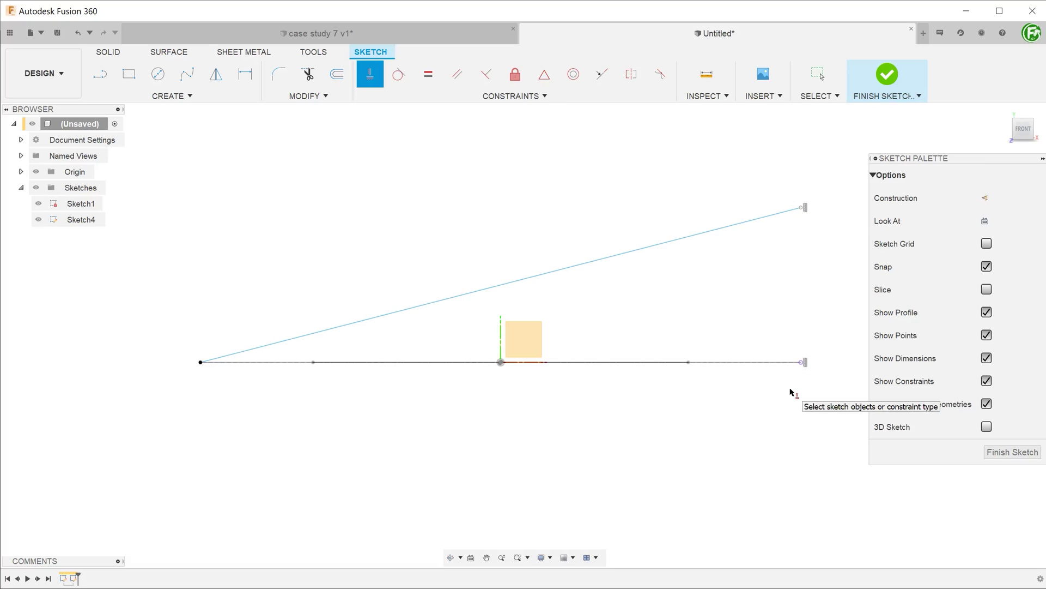
key(Escape)
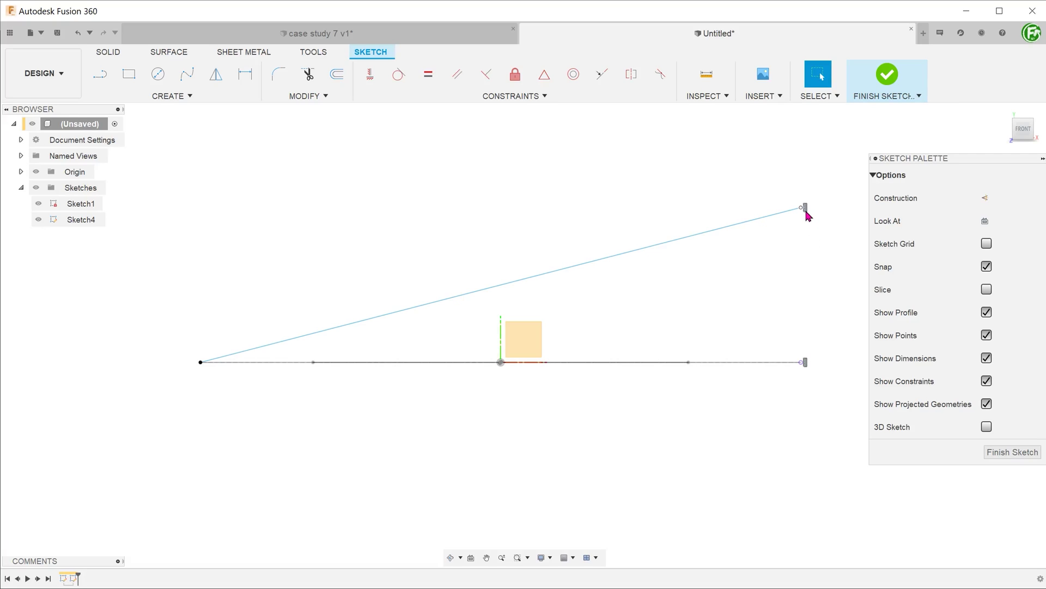
Dimension the ramp height as 15 mm and finish the sketch.
key(d)
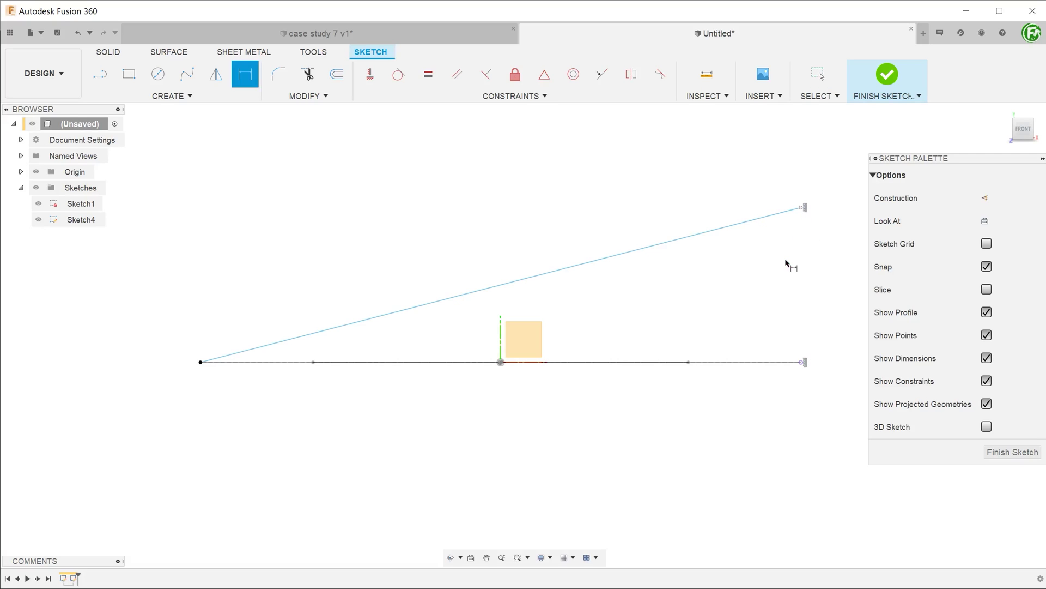
click(804, 361)
click(804, 207)
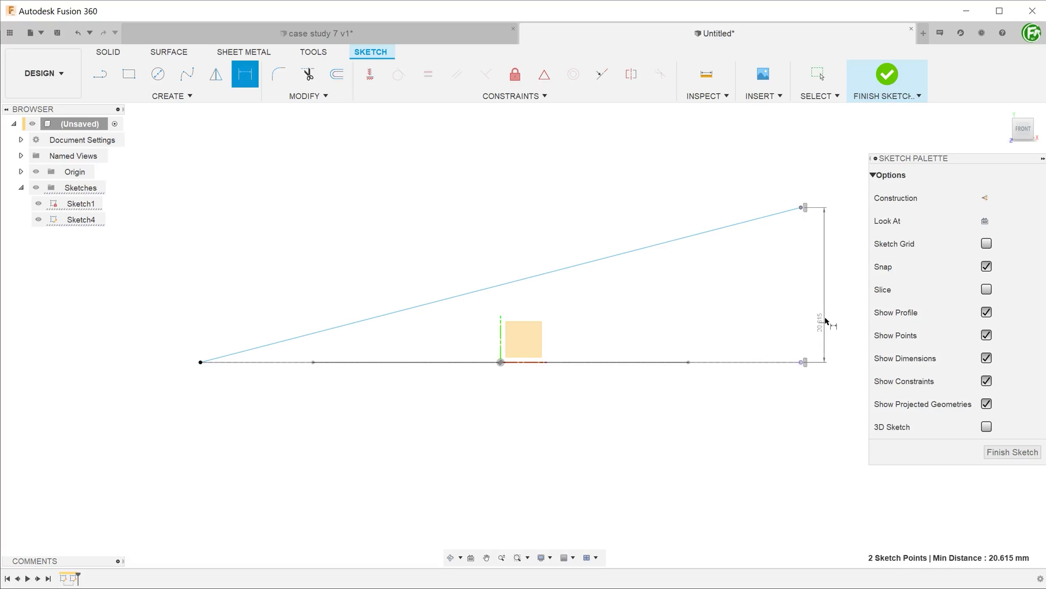
click(824, 315)
text(15)
key(Return)
click(888, 75)
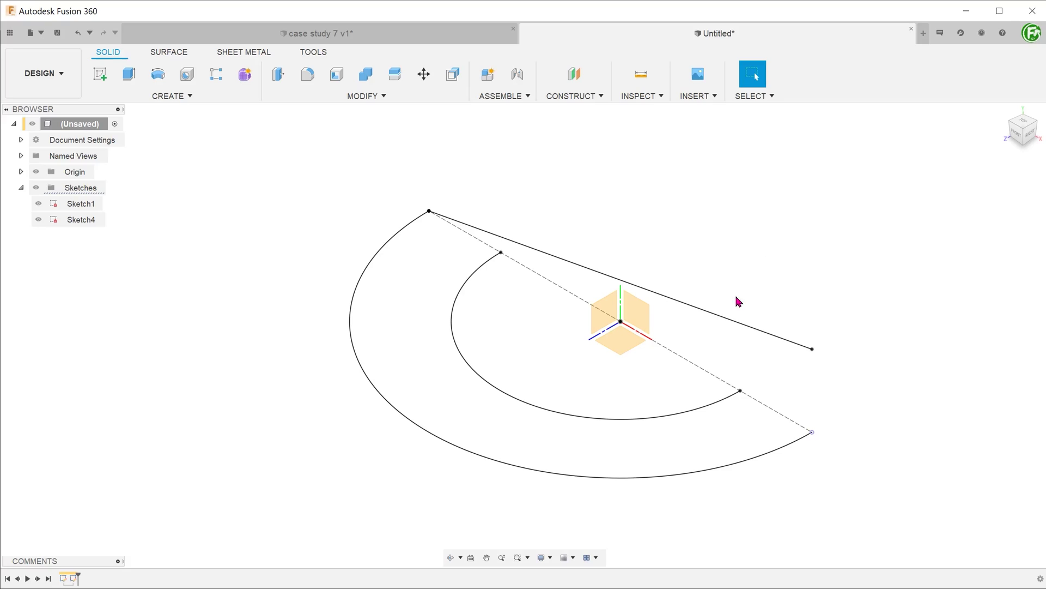
Inspect the ramp line and outer arc, then create a sketch on the XY plane.
click(733, 327)
click(720, 470)
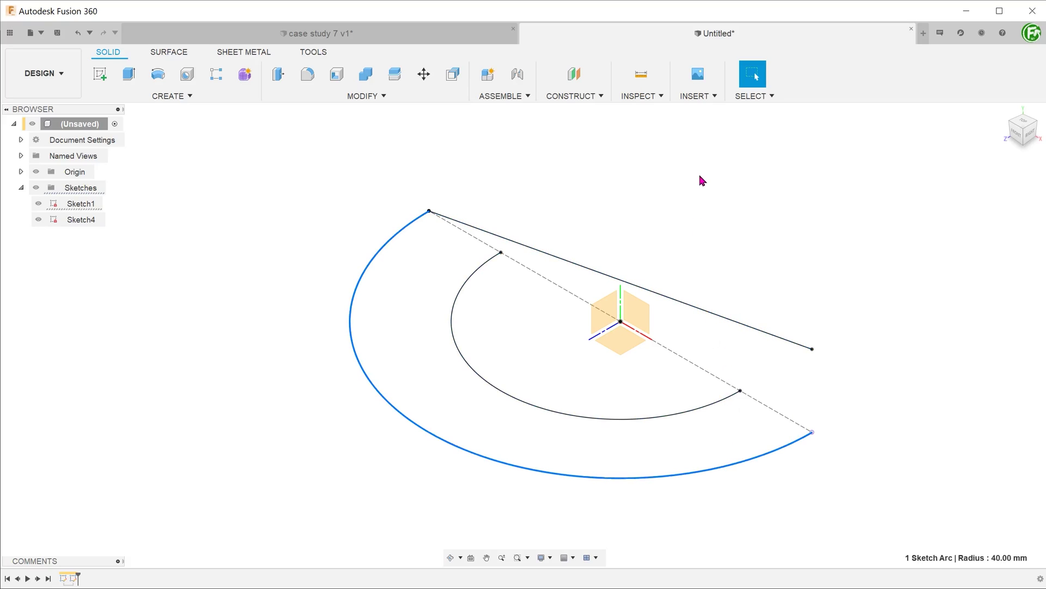
click(733, 193)
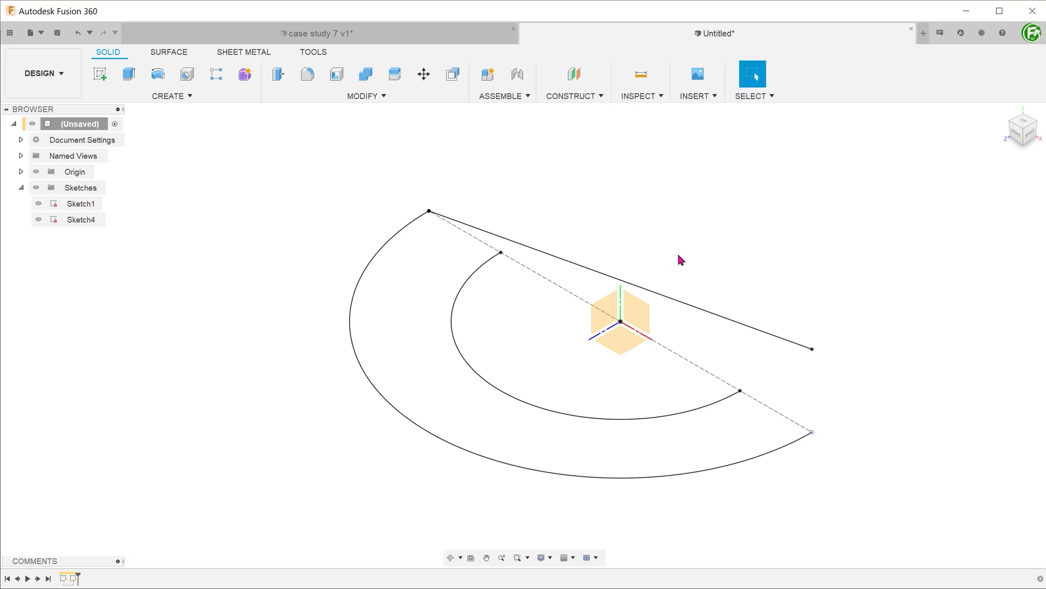
right_click(642, 310)
click(643, 377)
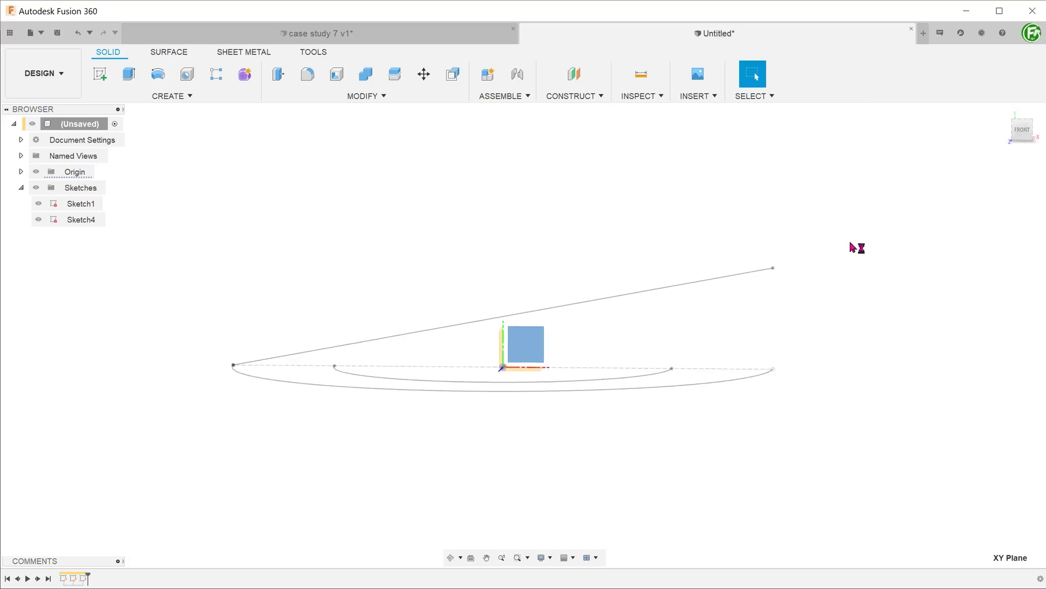
Build an intersection curve from the outer arc and sloped line, then finish the sketch.
click(1003, 110)
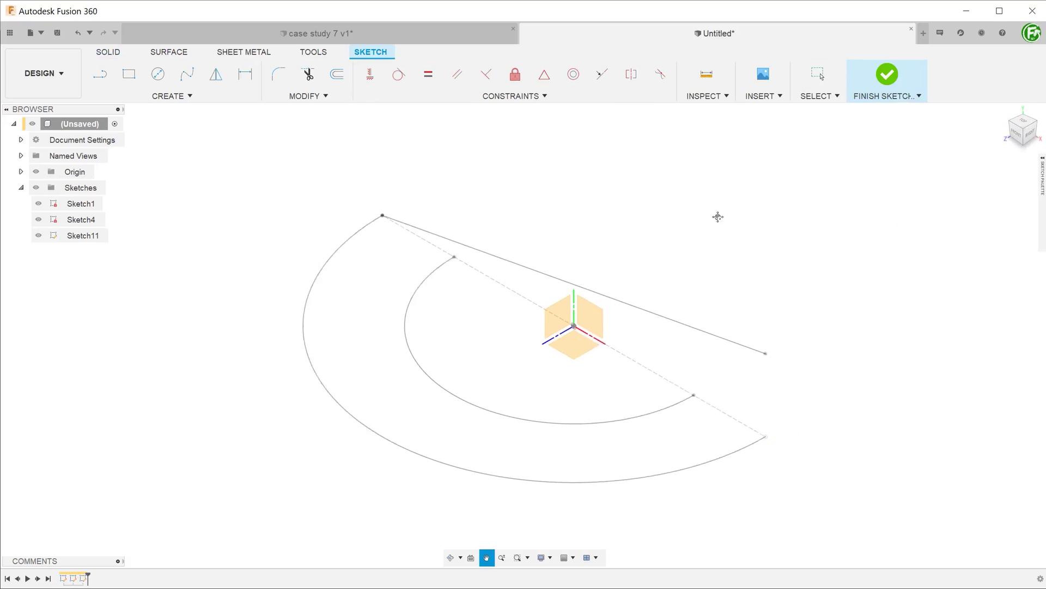
click(210, 100)
mouse_move(130, 316)
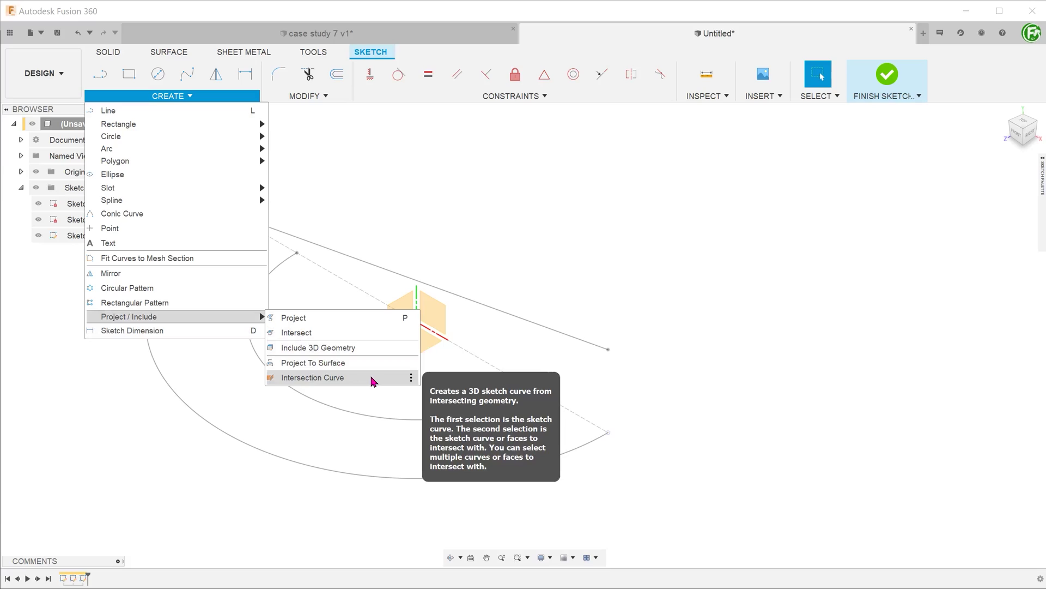
click(372, 381)
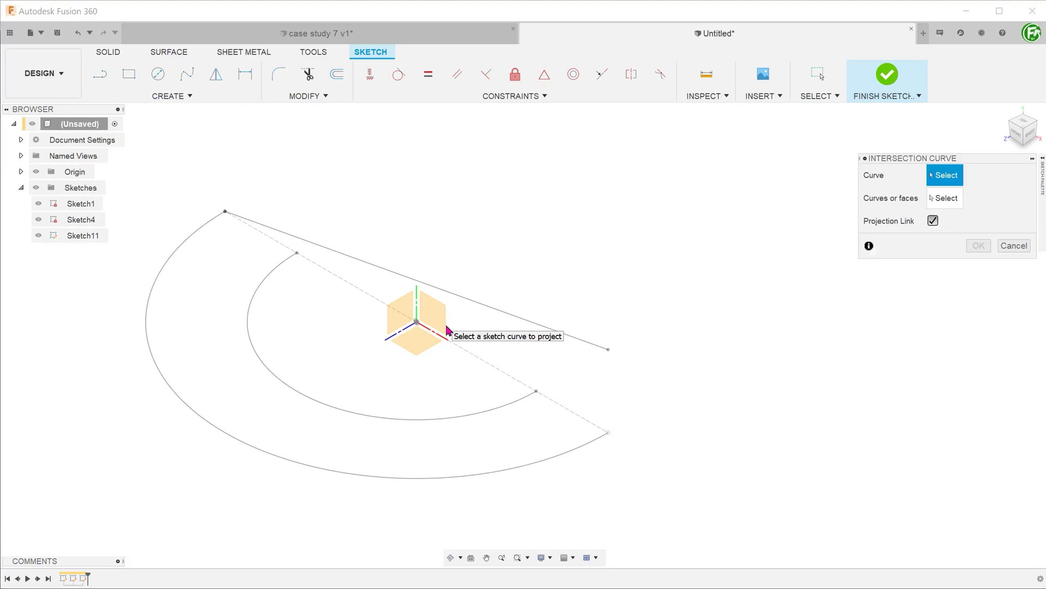
click(544, 458)
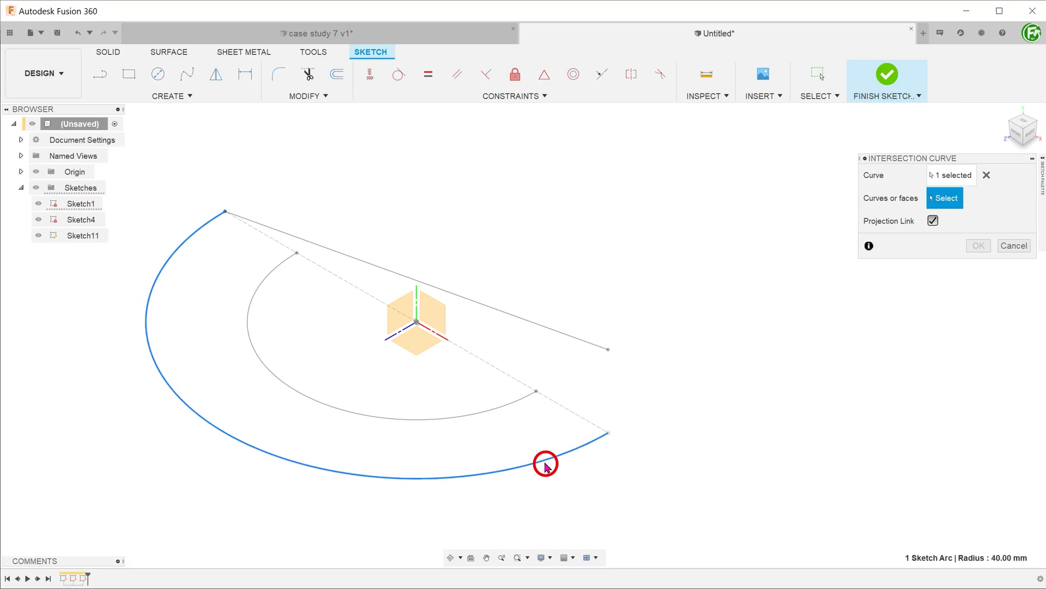
click(570, 340)
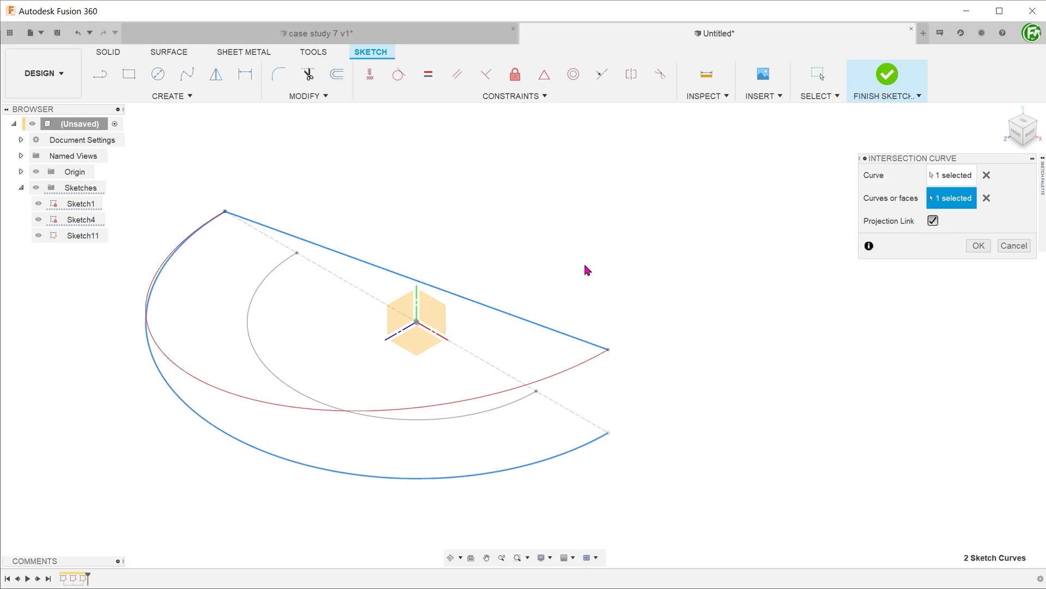
middle_drag(586, 270, 619, 224)
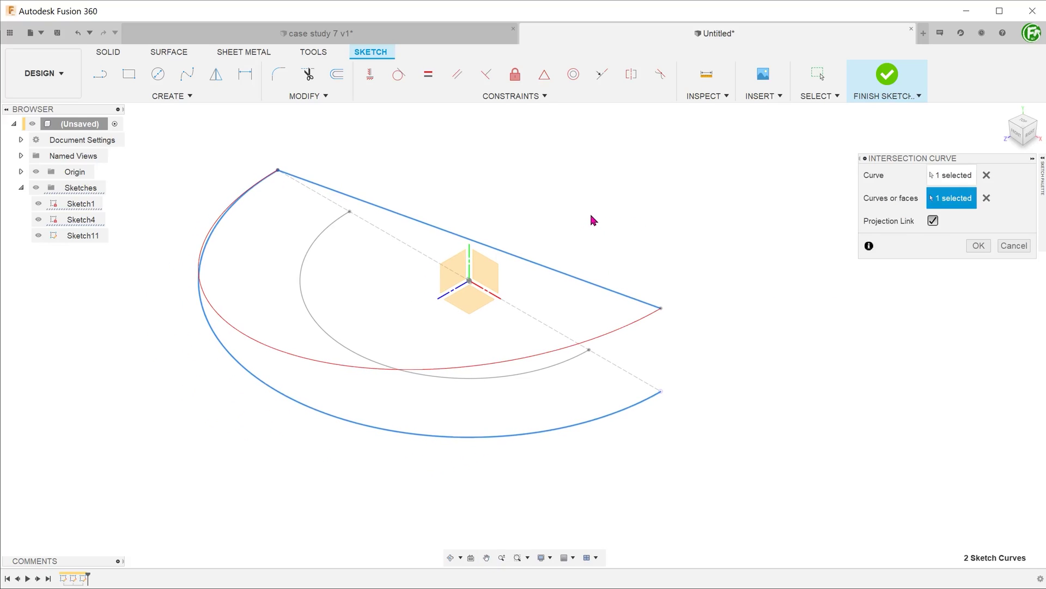
click(1021, 124)
middle_drag(581, 230, 631, 163)
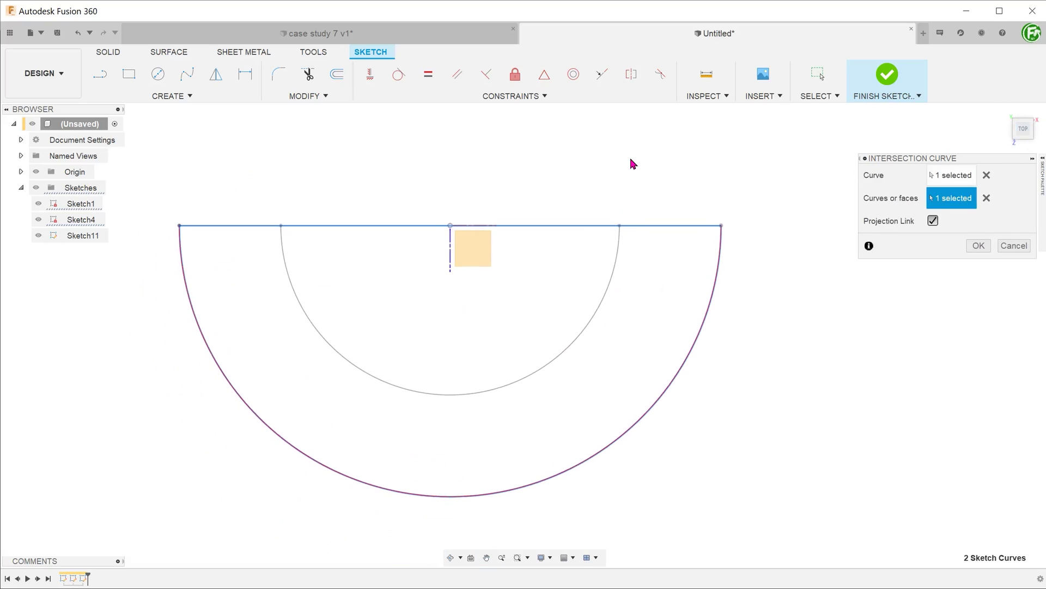
click(1021, 146)
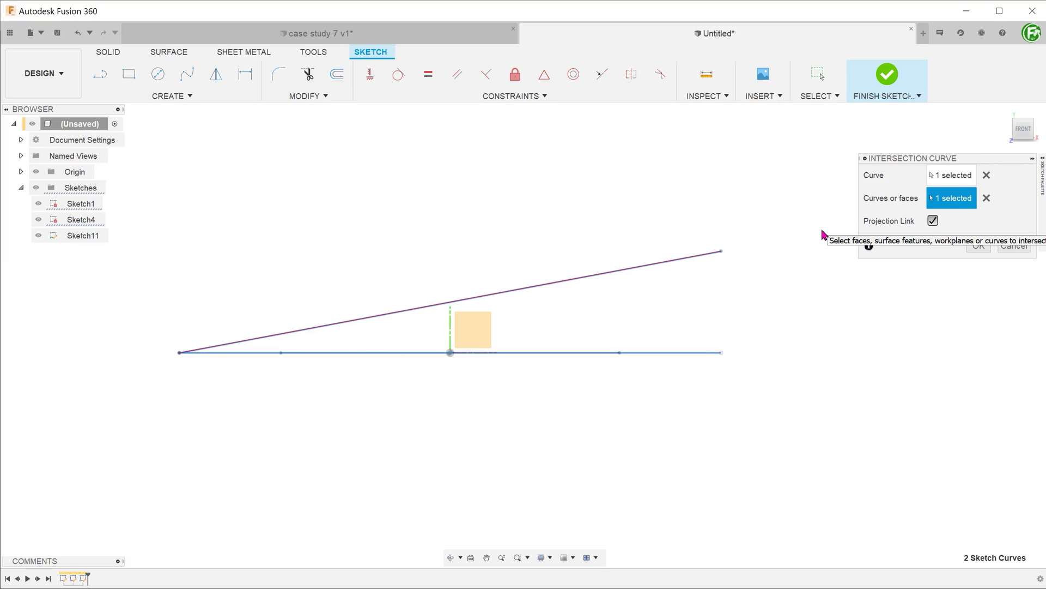
click(978, 246)
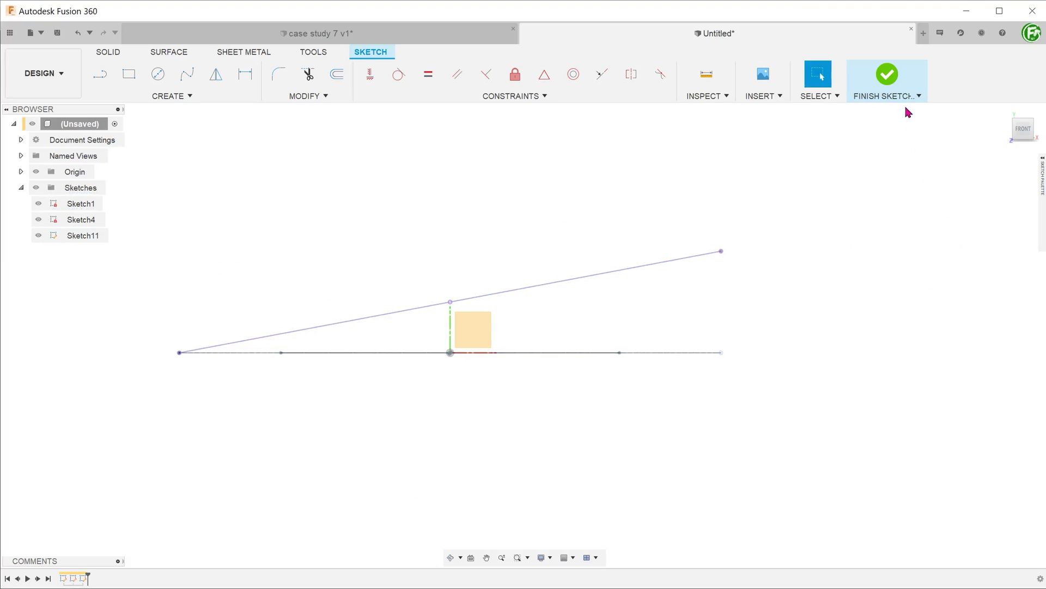
click(887, 80)
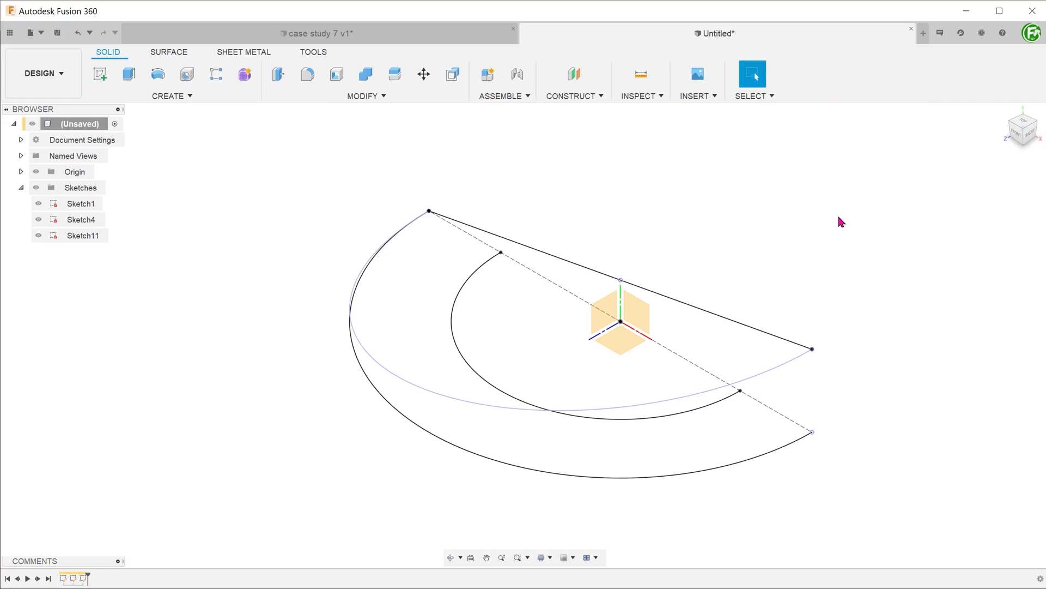
Rename the sketches Arcs, Straight Line A and Projected Line A.
click(791, 363)
click(749, 267)
click(86, 204)
text(Arcs)
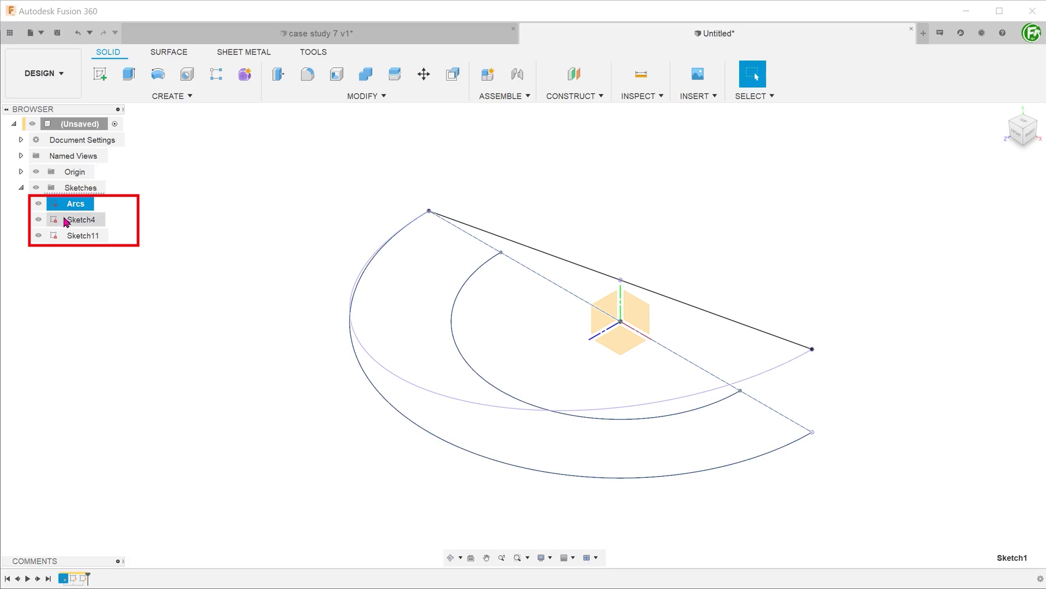
click(78, 219)
text(ines)
key(Return)
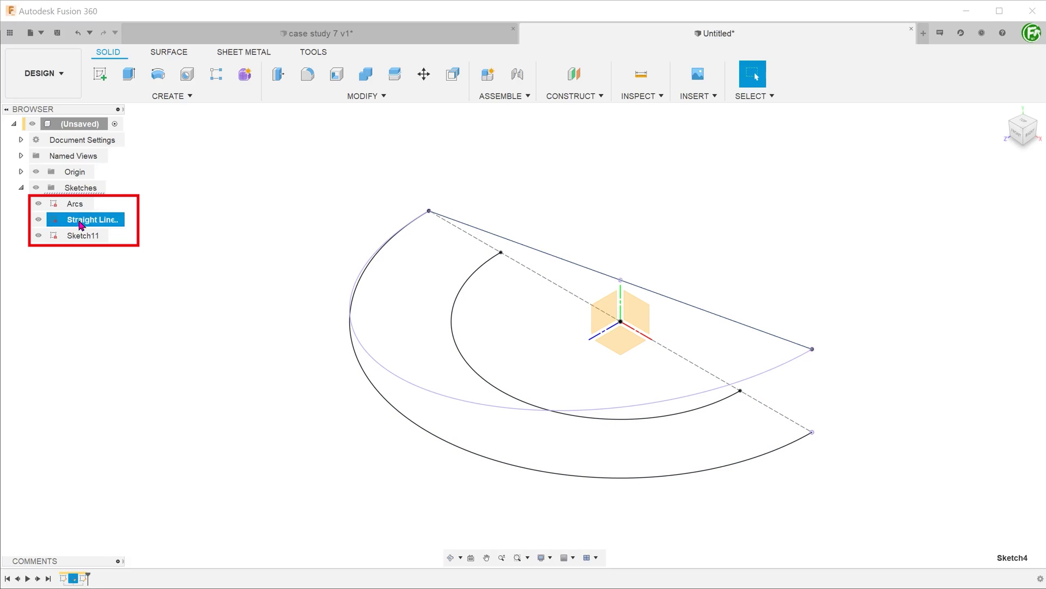
click(79, 236)
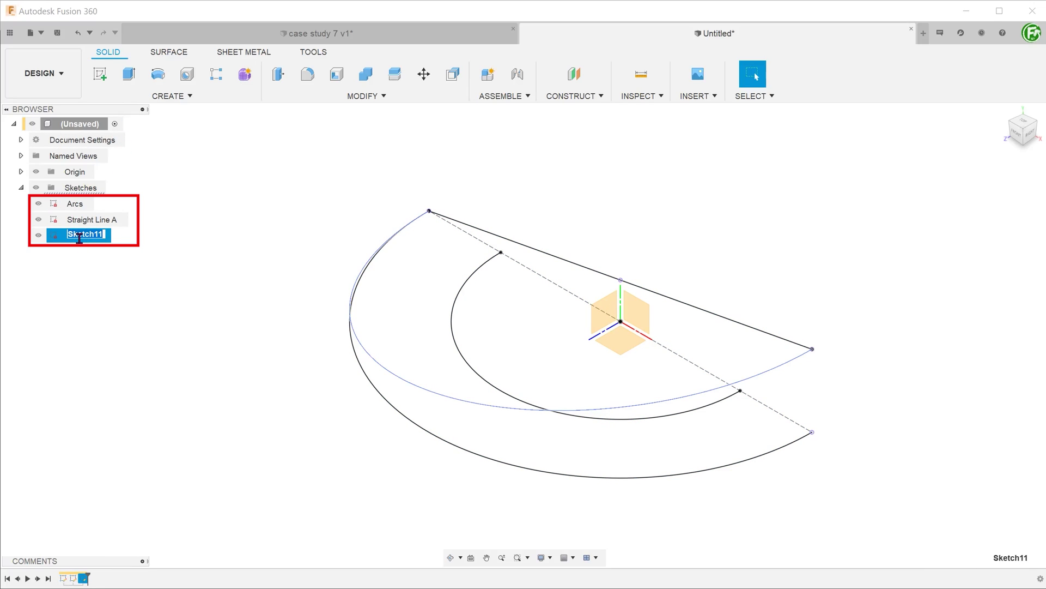
text(Projected Line A)
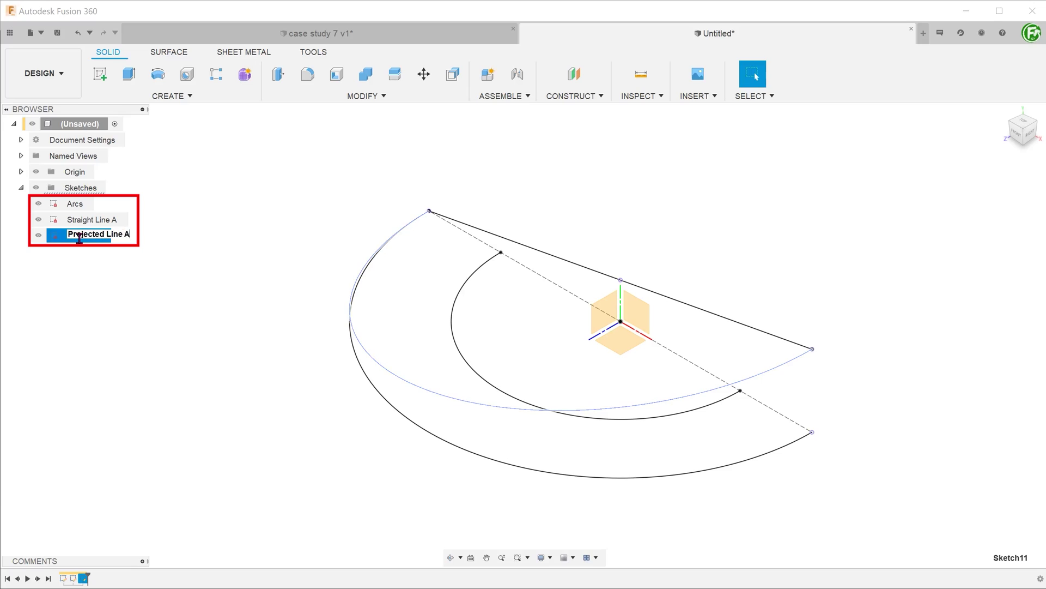
key(Return)
Hide the Straight Line A and Projected Line A sketches.
click(229, 333)
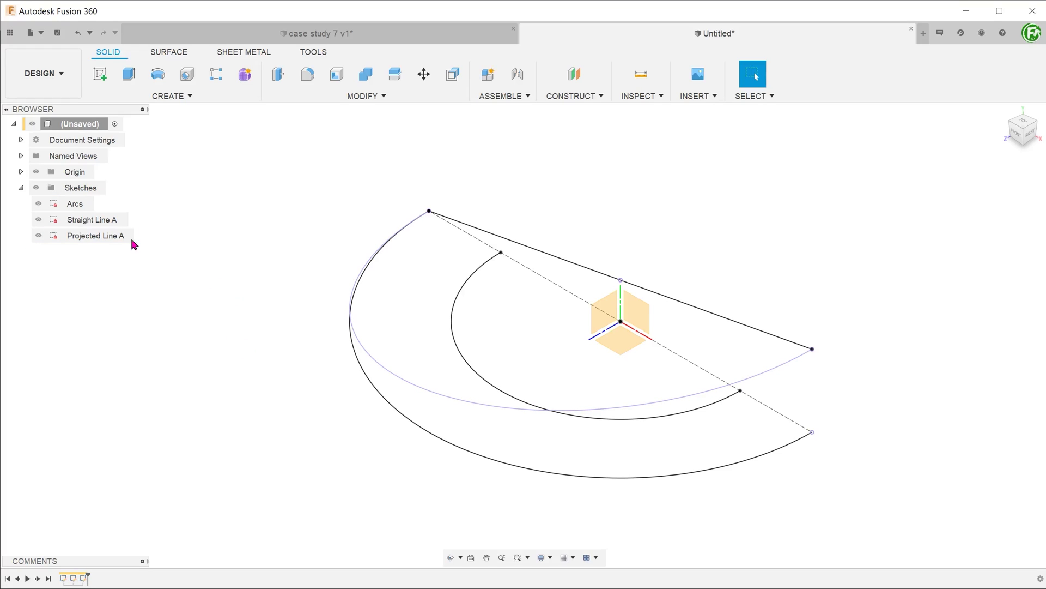
click(38, 219)
click(39, 235)
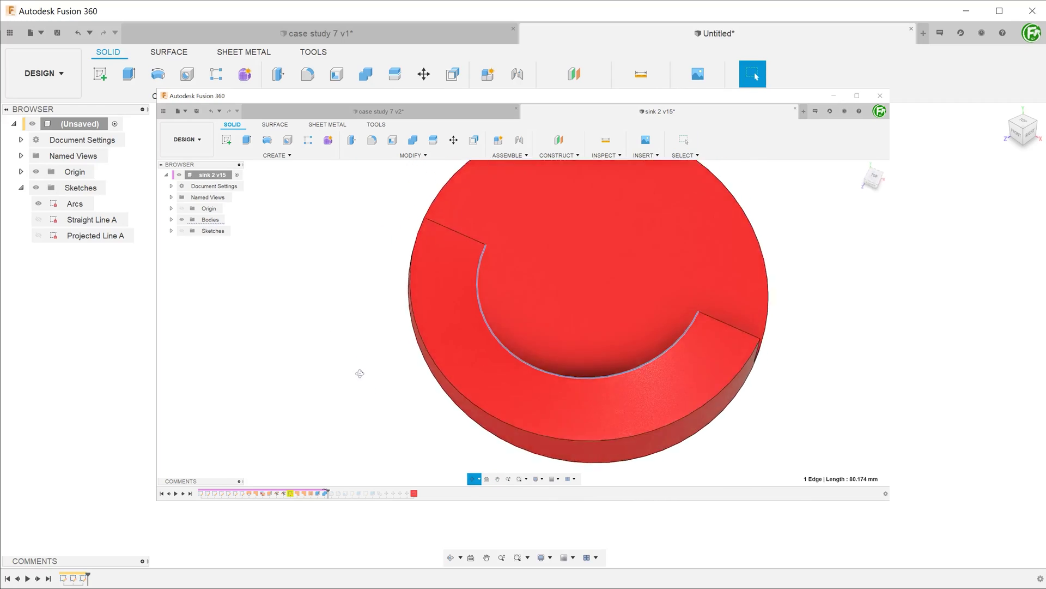
right_click(634, 316)
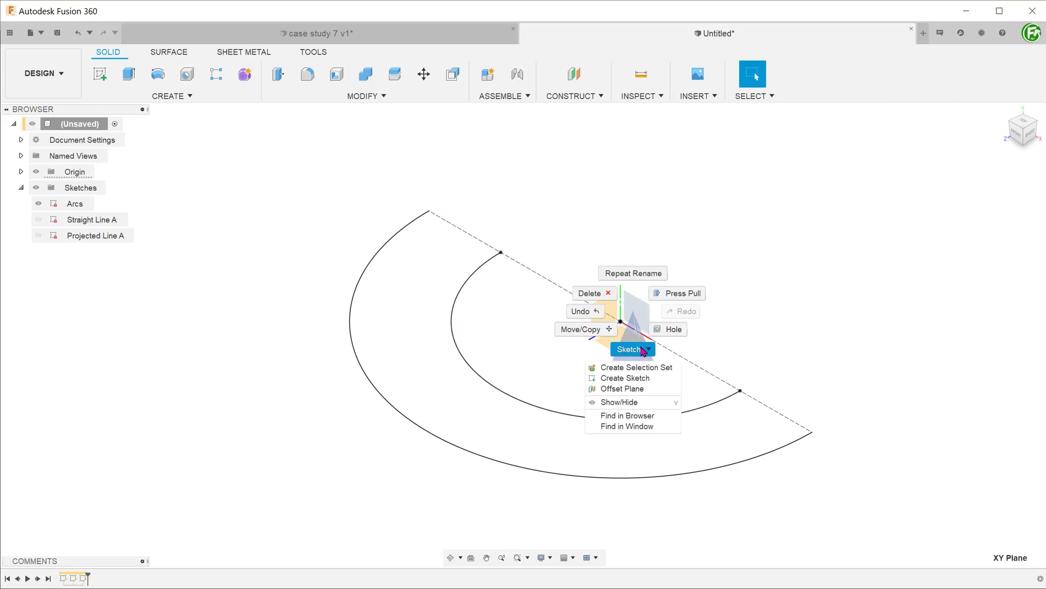
On a new XY-plane sketch, draw a line rising up and to the right from the base line.
click(645, 378)
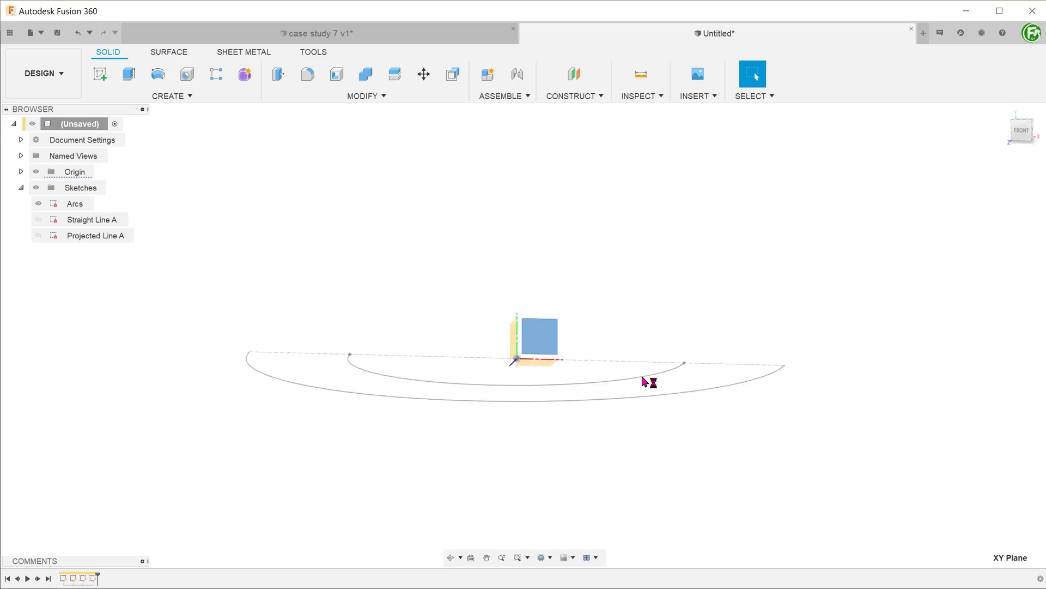
key(l)
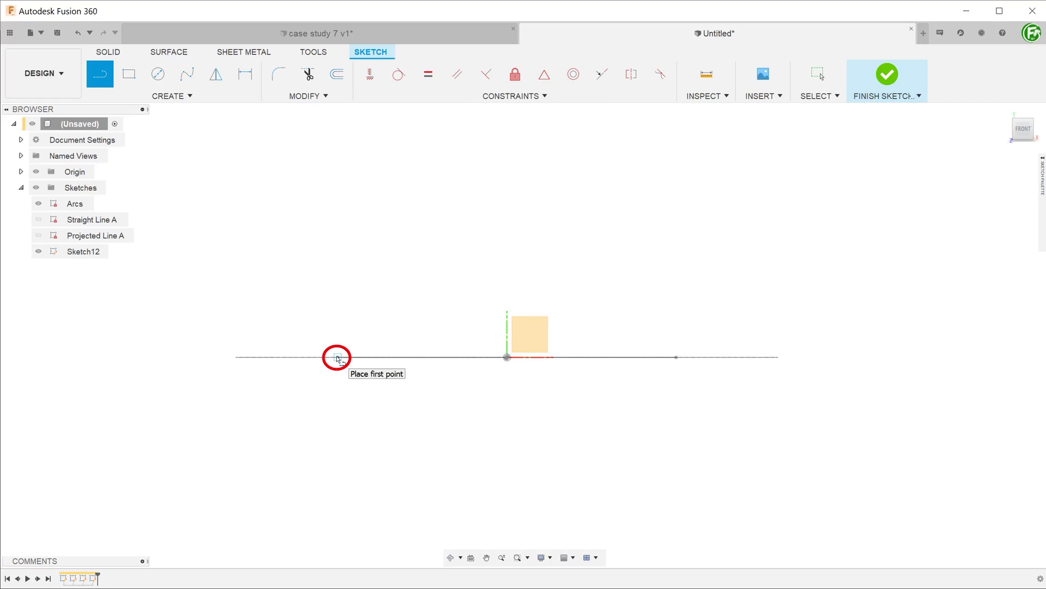
click(338, 358)
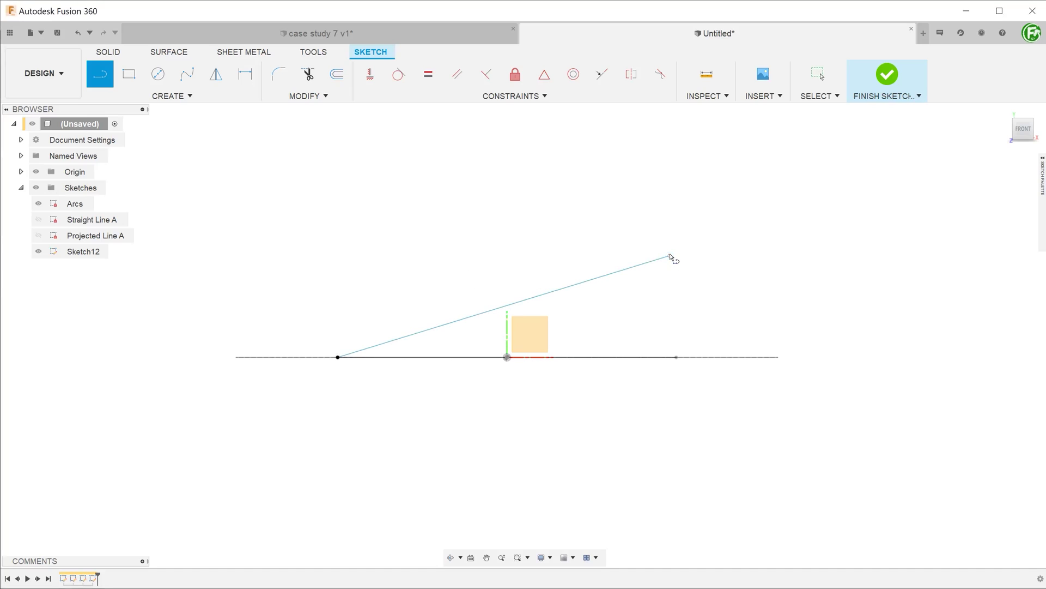
double_click(671, 257)
Align the line's upper end with Straight Line A's end and the inner arc's end, then finish.
click(38, 219)
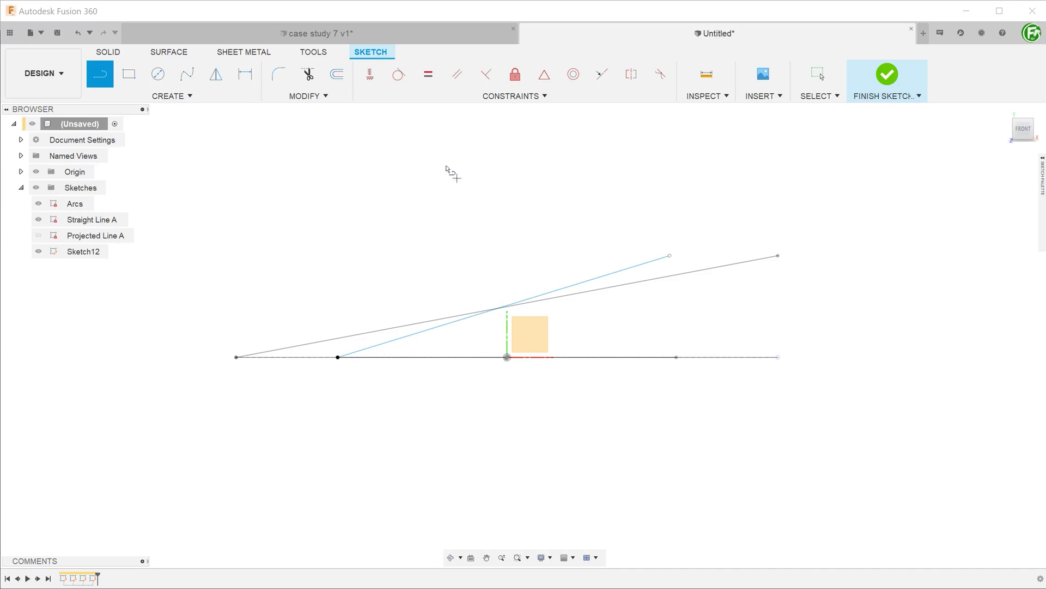
click(369, 75)
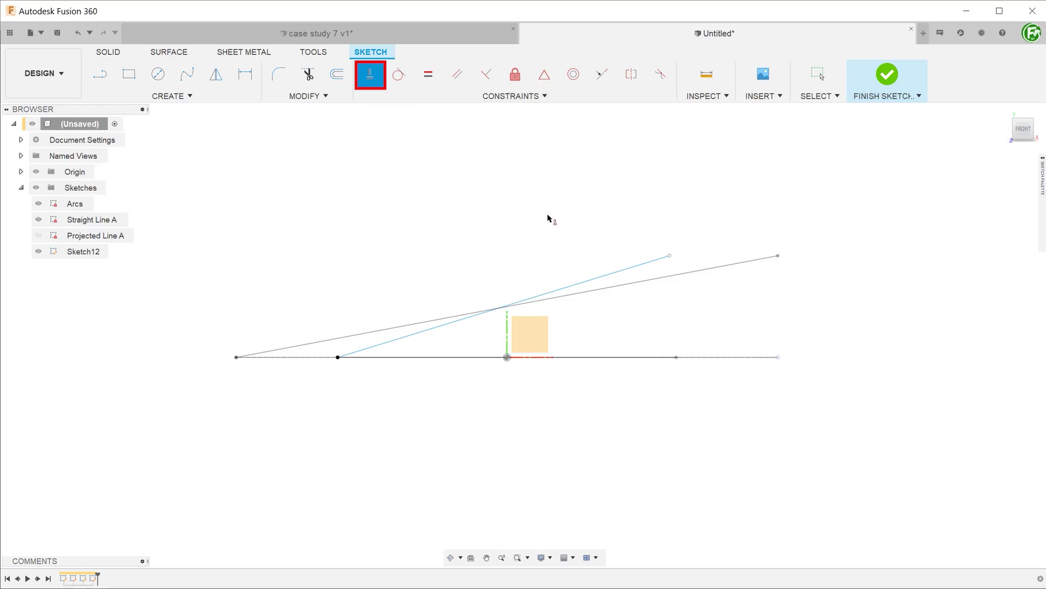
click(669, 256)
click(779, 257)
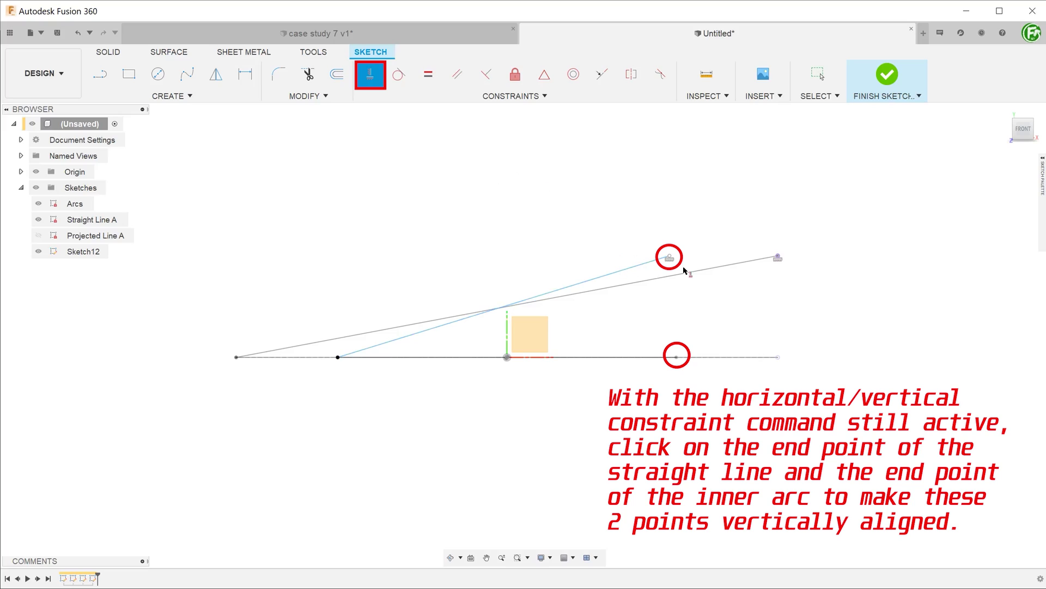
click(670, 257)
click(678, 357)
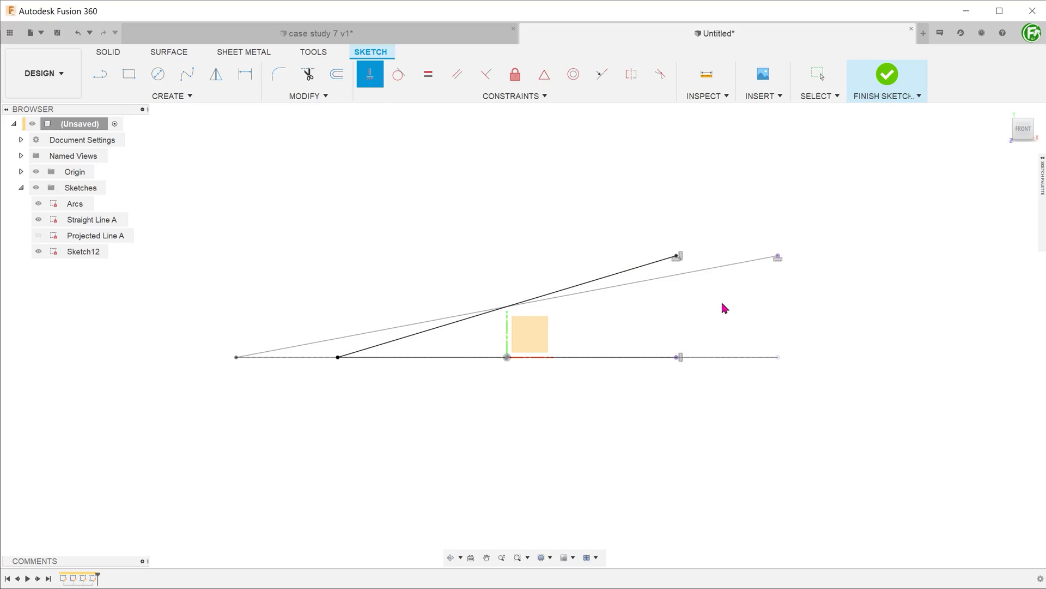
key(Escape)
click(887, 74)
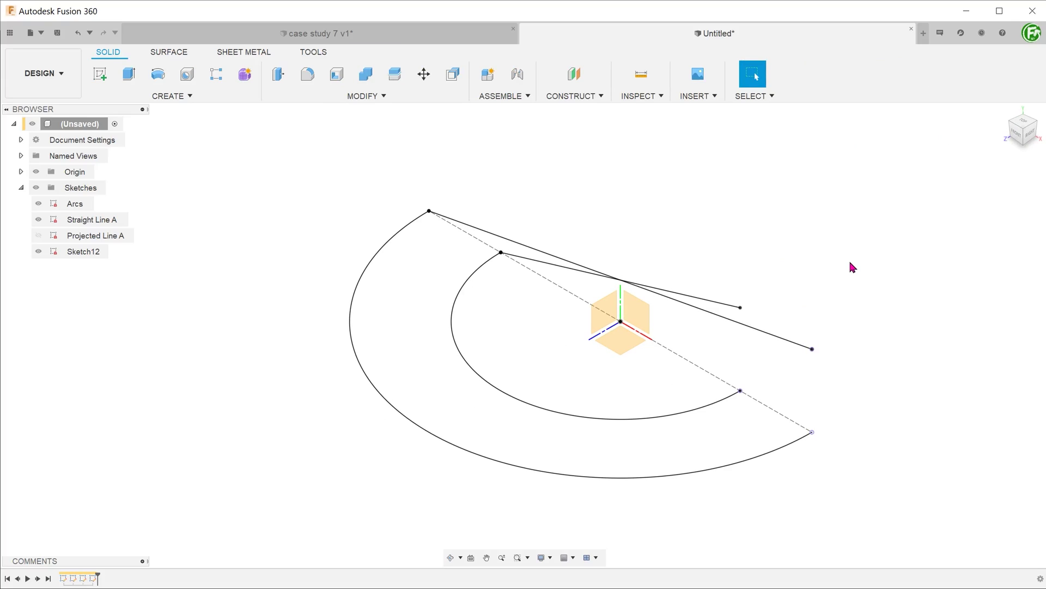
Hide Straight Line A, create an XY-plane sketch, and orbit to a tilted view.
click(38, 220)
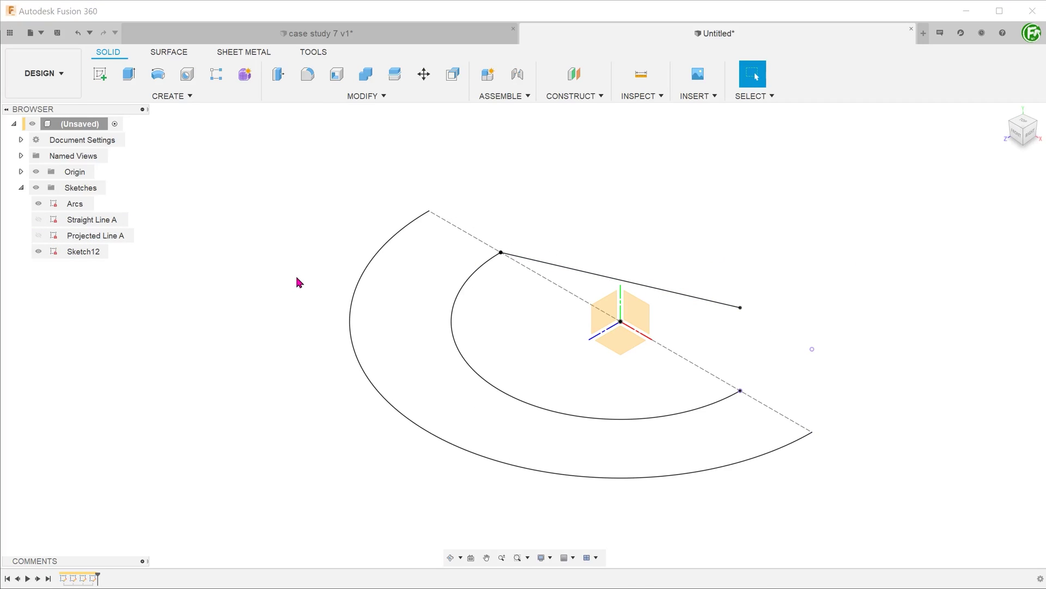
right_click(638, 317)
click(630, 381)
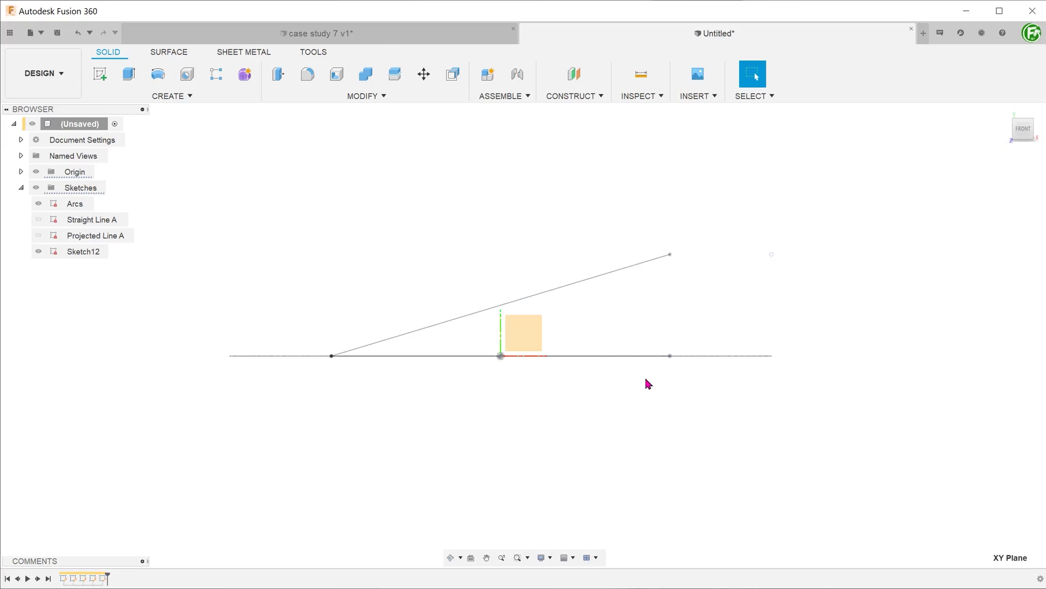
shift+middle_drag(1006, 113, 526, 197)
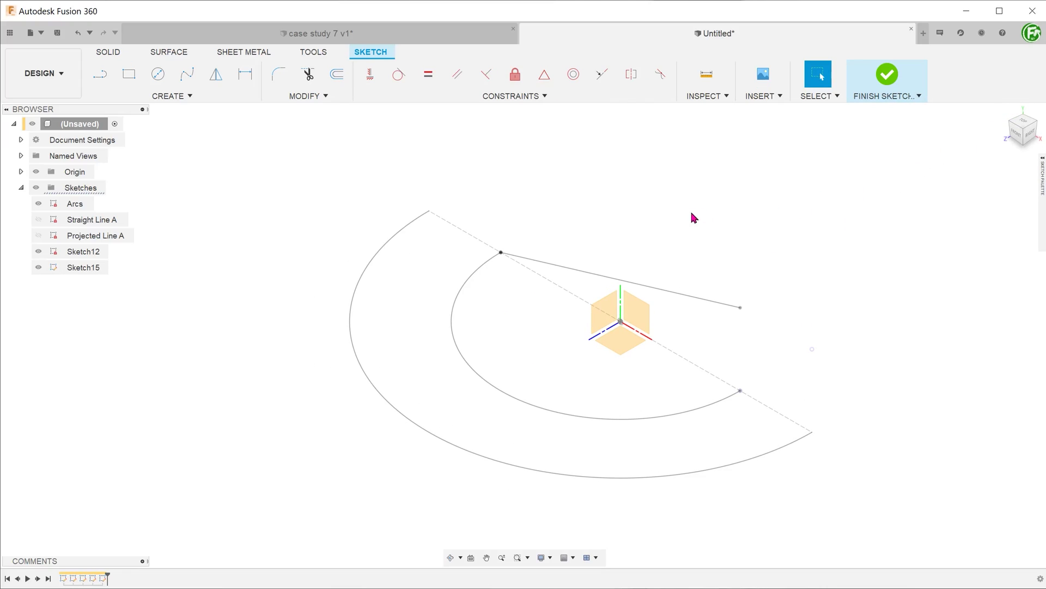
Build an intersection curve from the inner arc and the new sloped line, then finish the sketch.
click(189, 97)
mouse_move(129, 317)
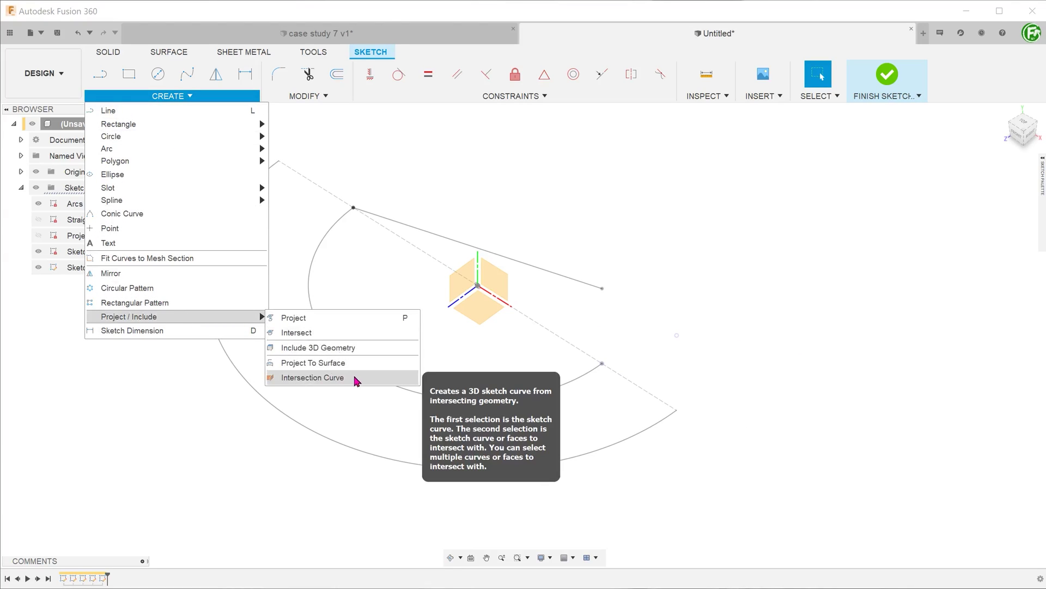
click(311, 376)
click(360, 381)
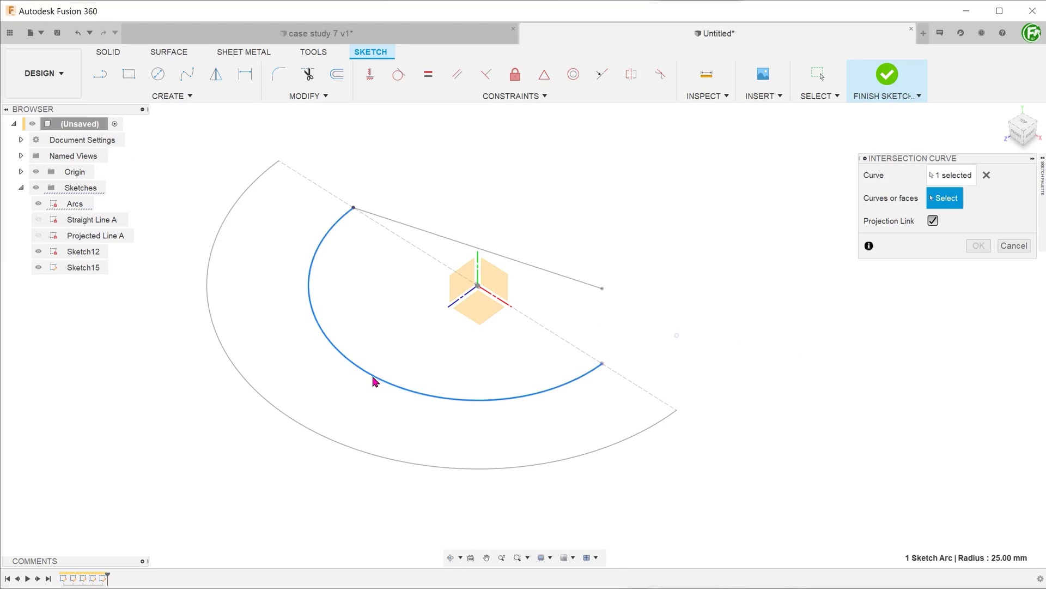
click(514, 261)
click(1022, 125)
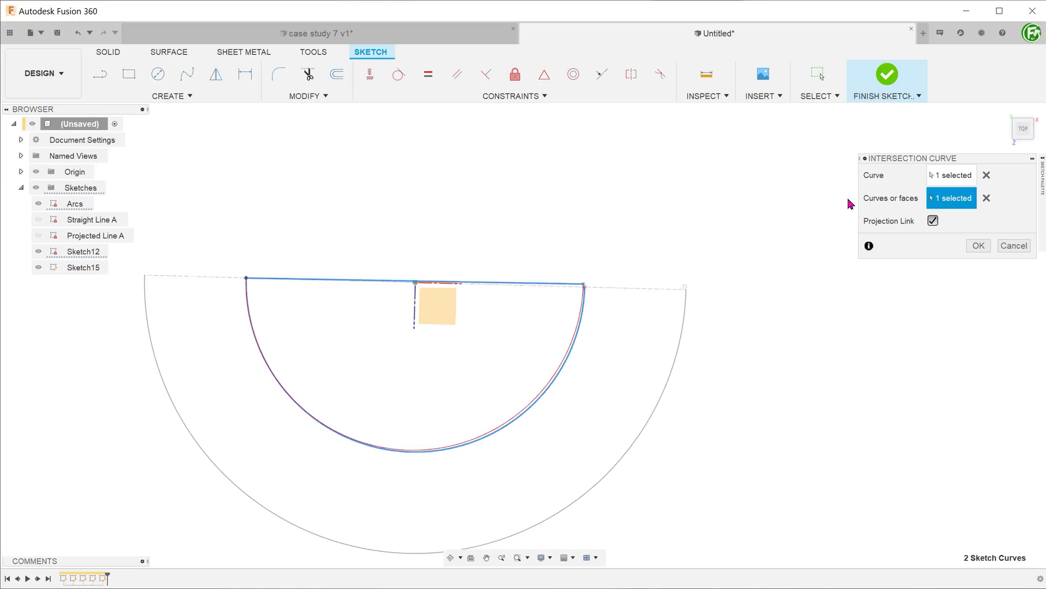
click(1024, 145)
click(1005, 110)
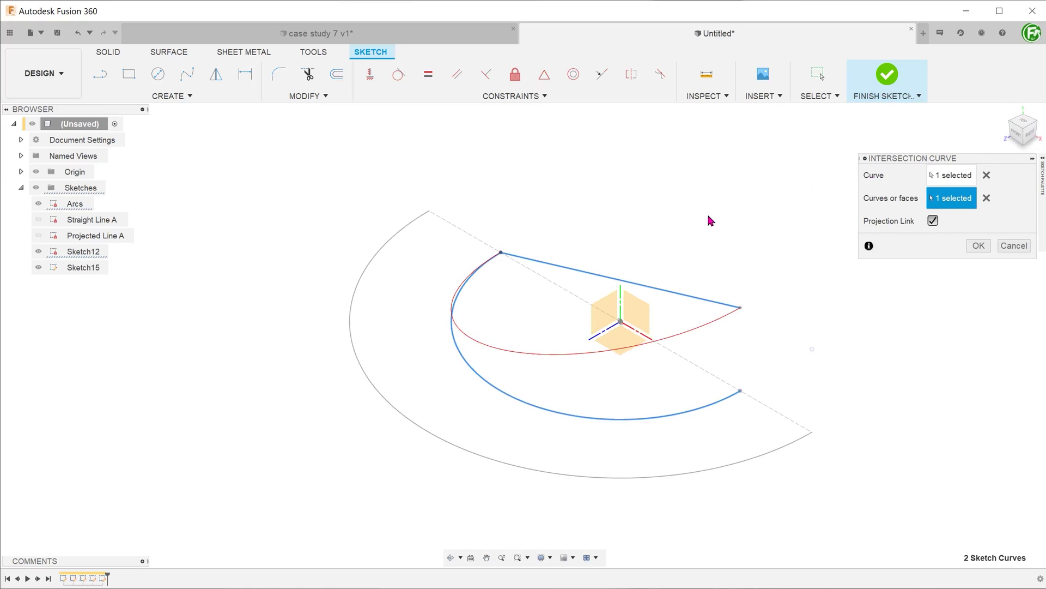
click(977, 245)
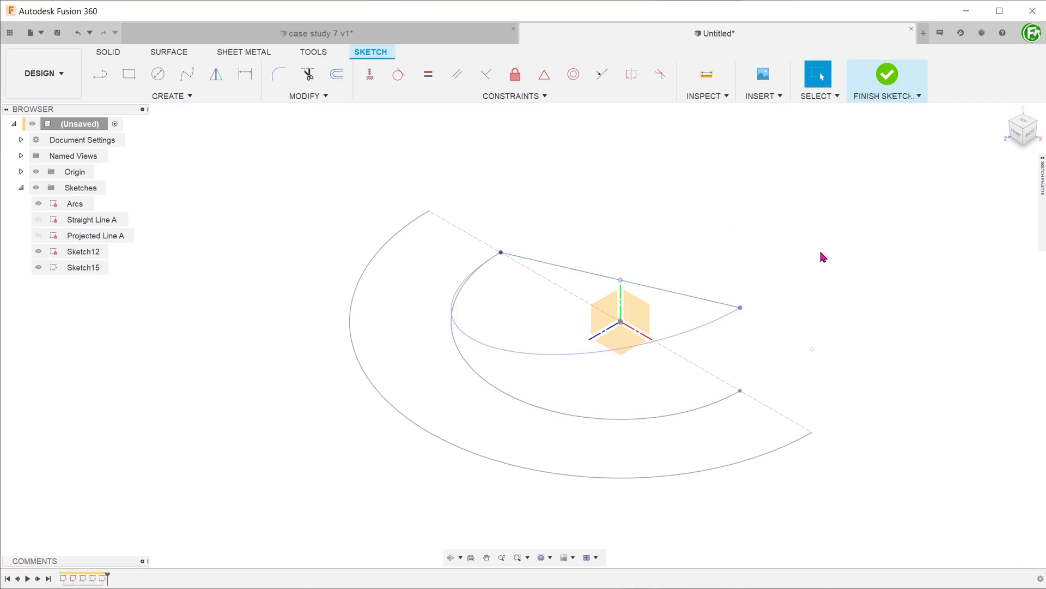
click(722, 314)
click(887, 78)
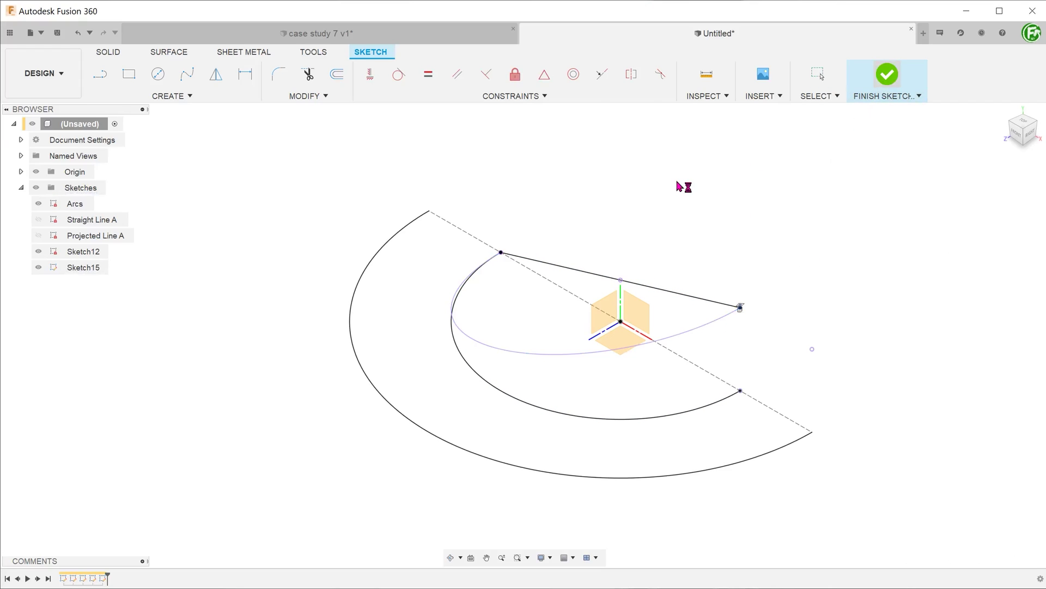
Rename Sketch12 to Straight Line B and Sketch15 to Projected Line B.
double_click(78, 255)
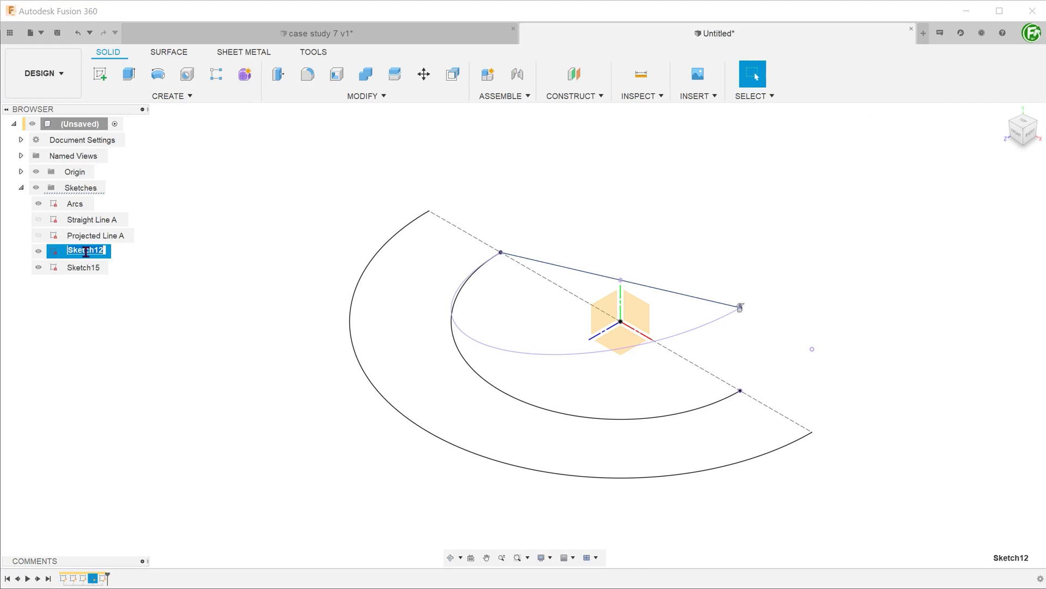
text(StraightLine B)
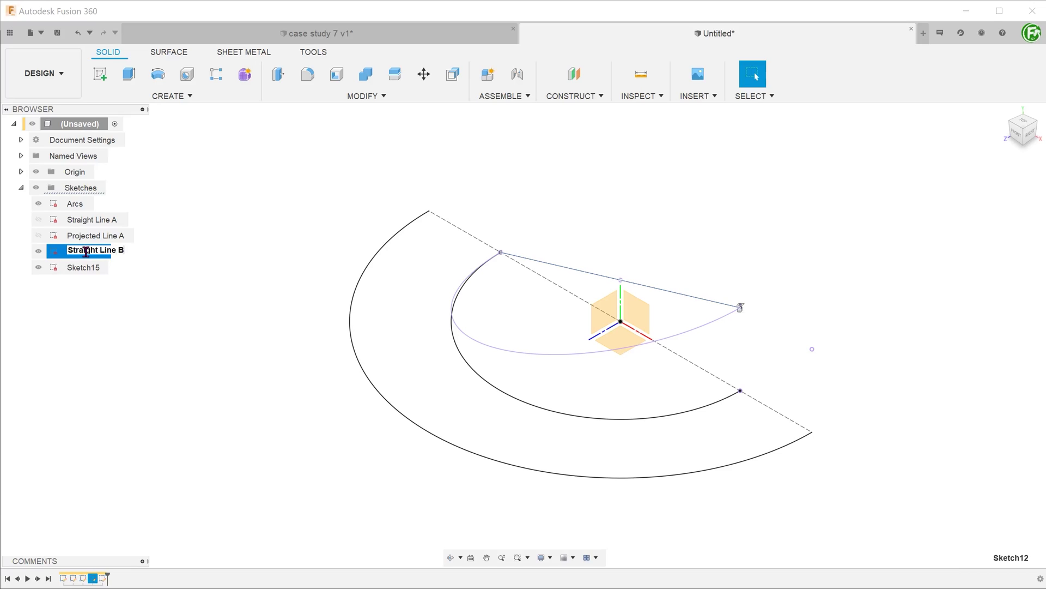
key(Return)
double_click(88, 267)
text(Projected)
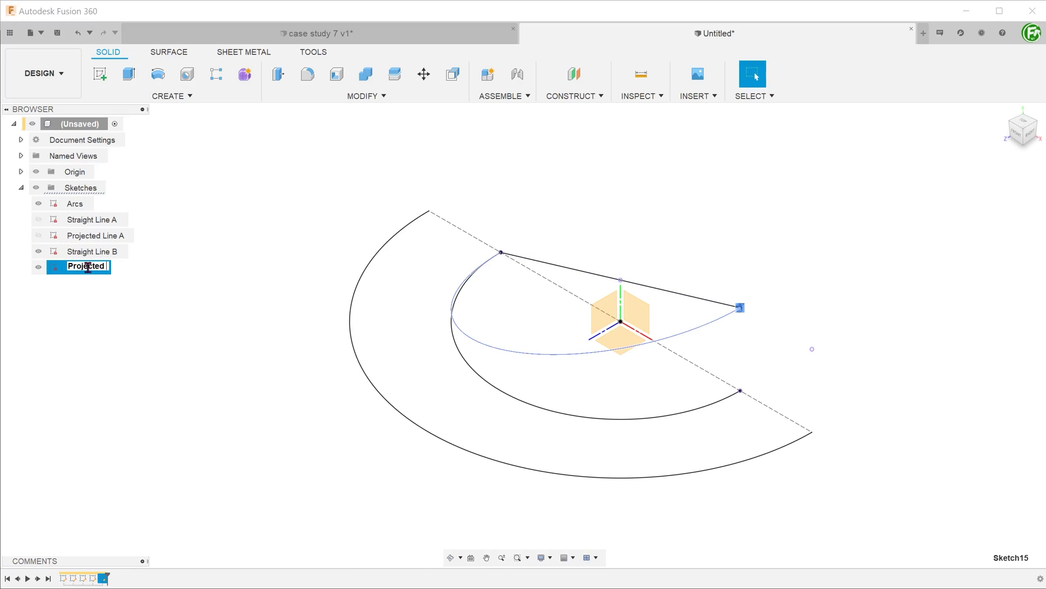
text(Line B)
key(Return)
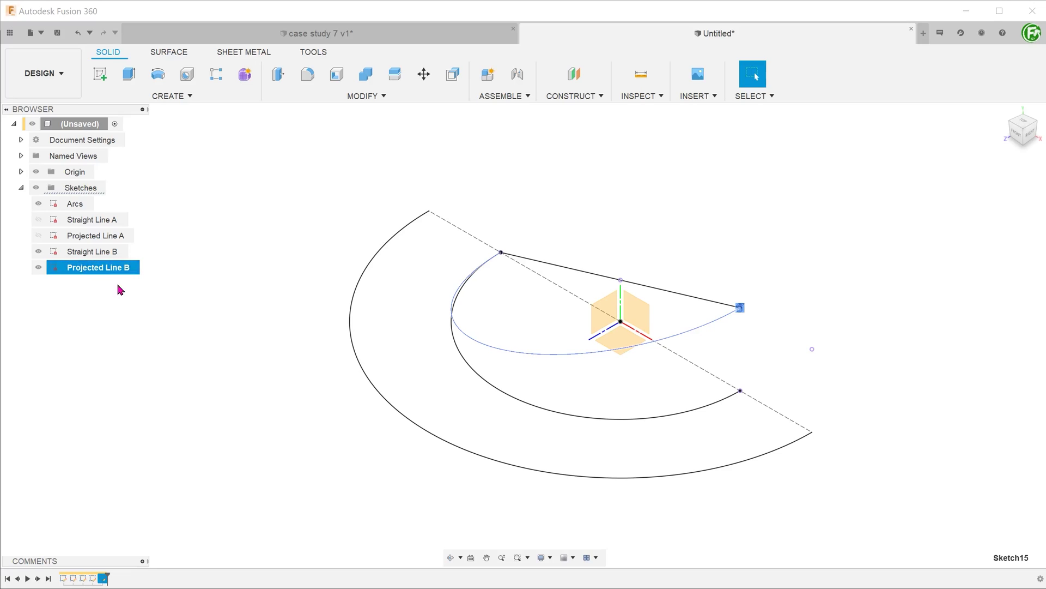
Hide Straight Line B and Arcs so only the two projected curves stay visible.
click(120, 290)
click(39, 253)
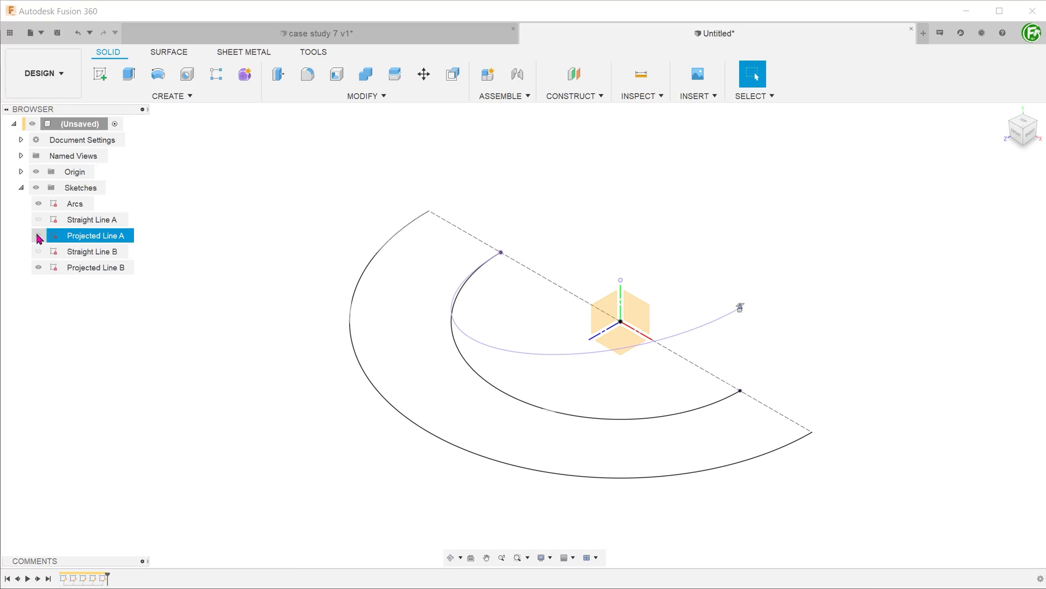
click(38, 236)
click(38, 204)
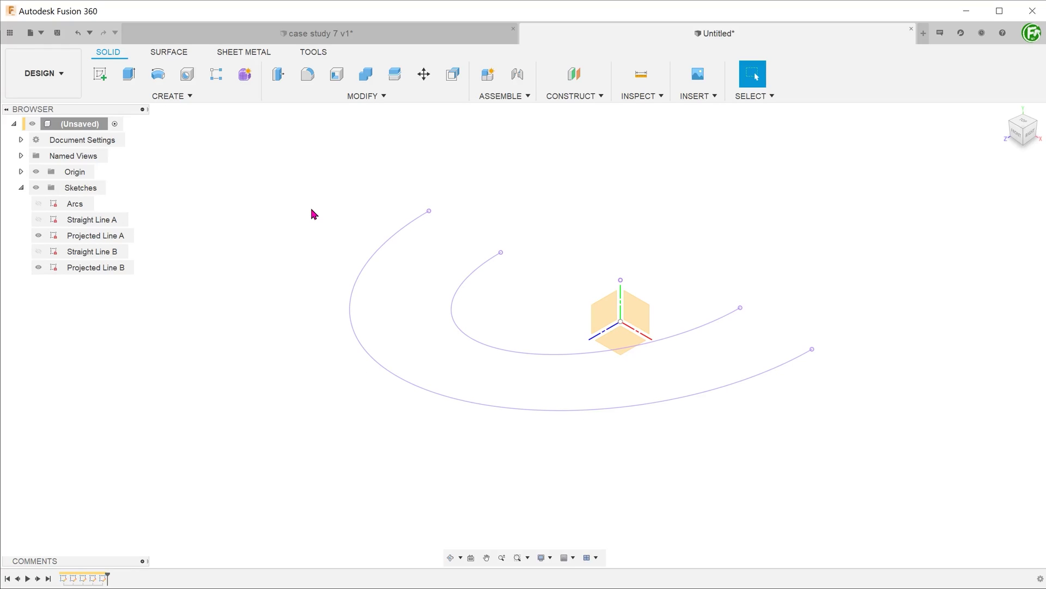
Sketch two horizontal lines on the XY plane joining the inner and outer curve ends.
right_click(634, 319)
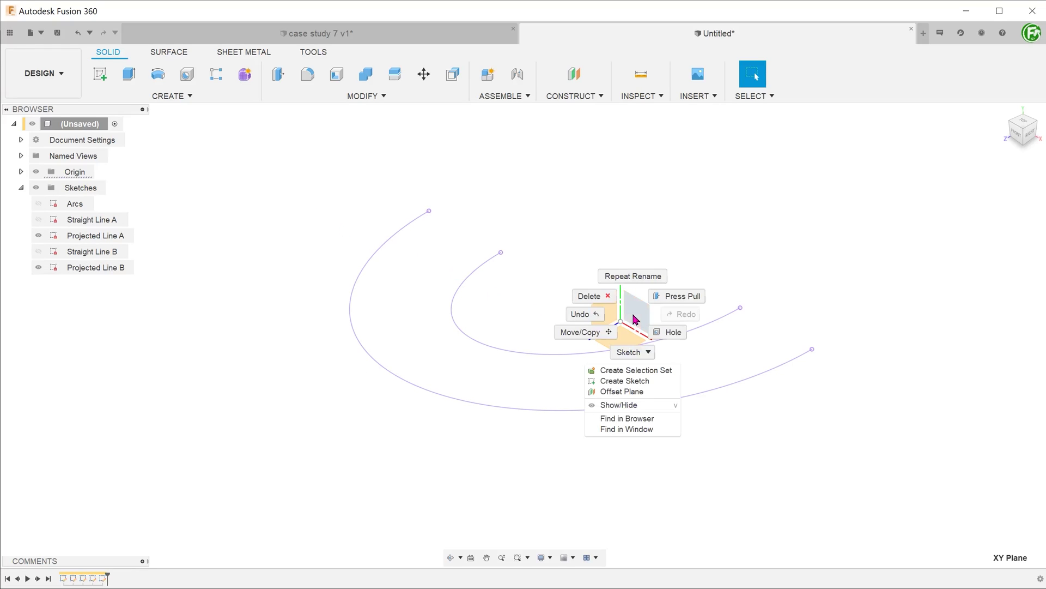
click(625, 379)
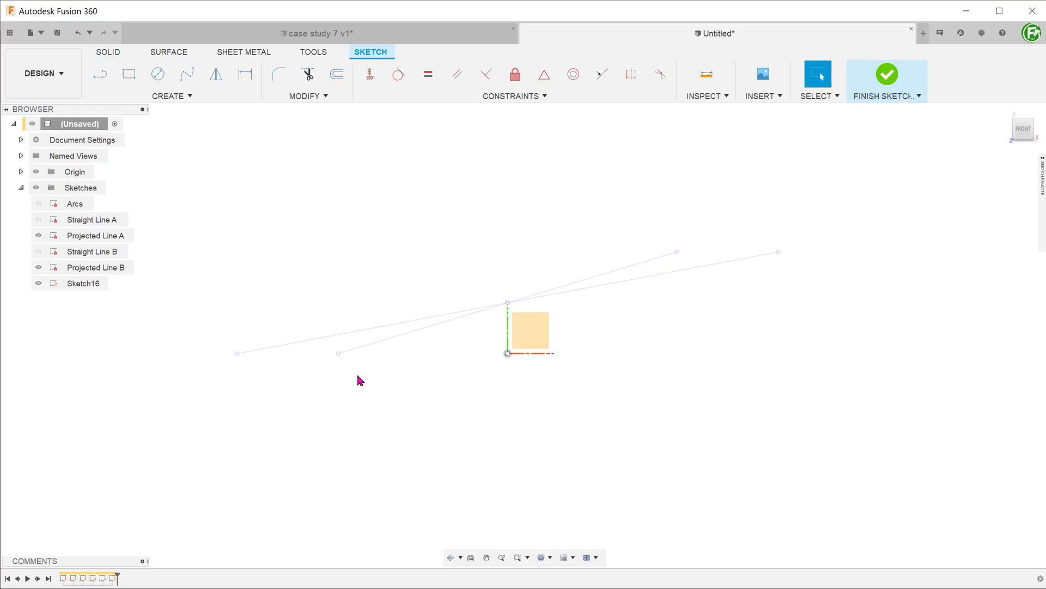
key(l)
click(237, 353)
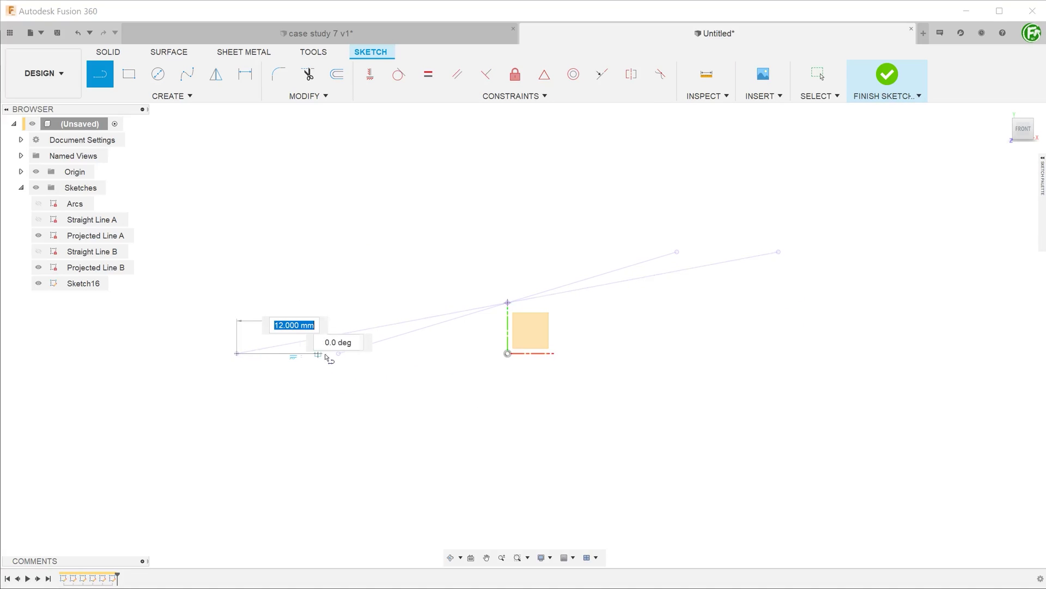
double_click(339, 353)
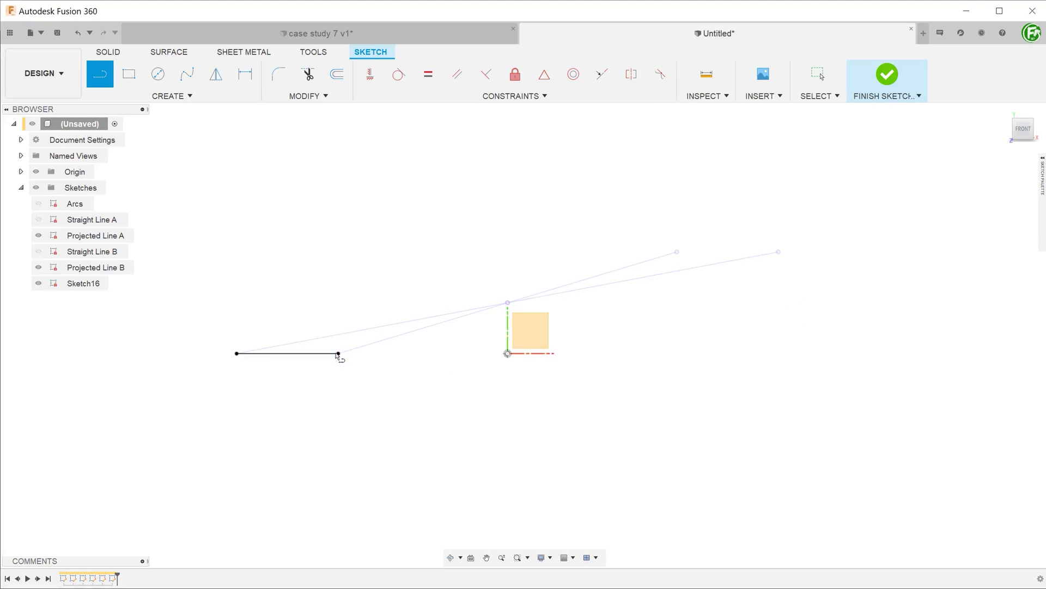
click(677, 252)
double_click(779, 252)
click(890, 82)
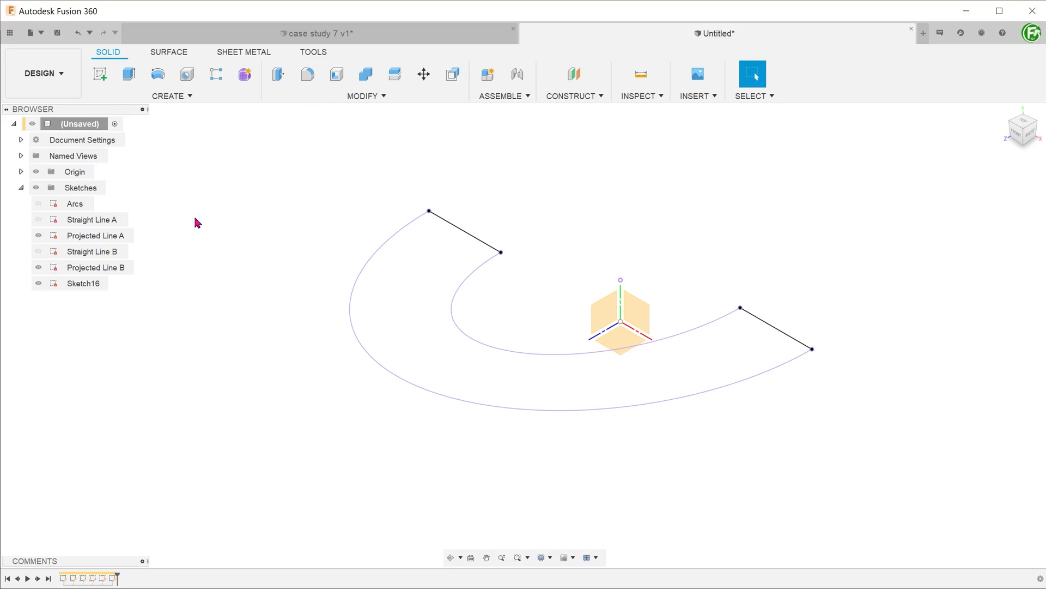
Hide the origin planes and axes and orbit to inspect the new sketch.
click(36, 171)
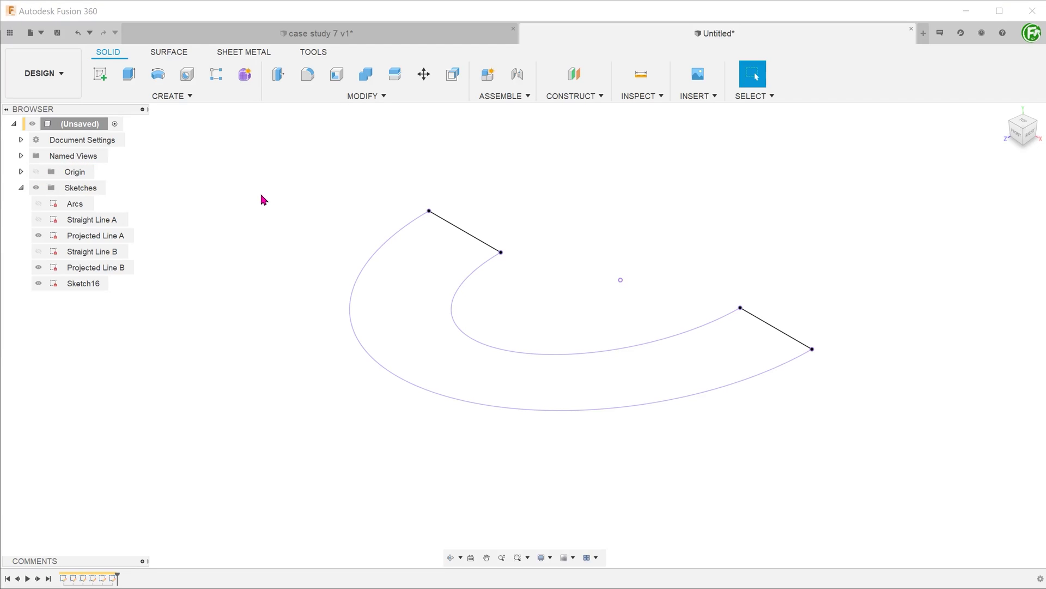
mouse_move(262, 199)
shift+middle_down()
mouse_move(277, 192)
mouse_move(271, 221)
shift+middle_up()
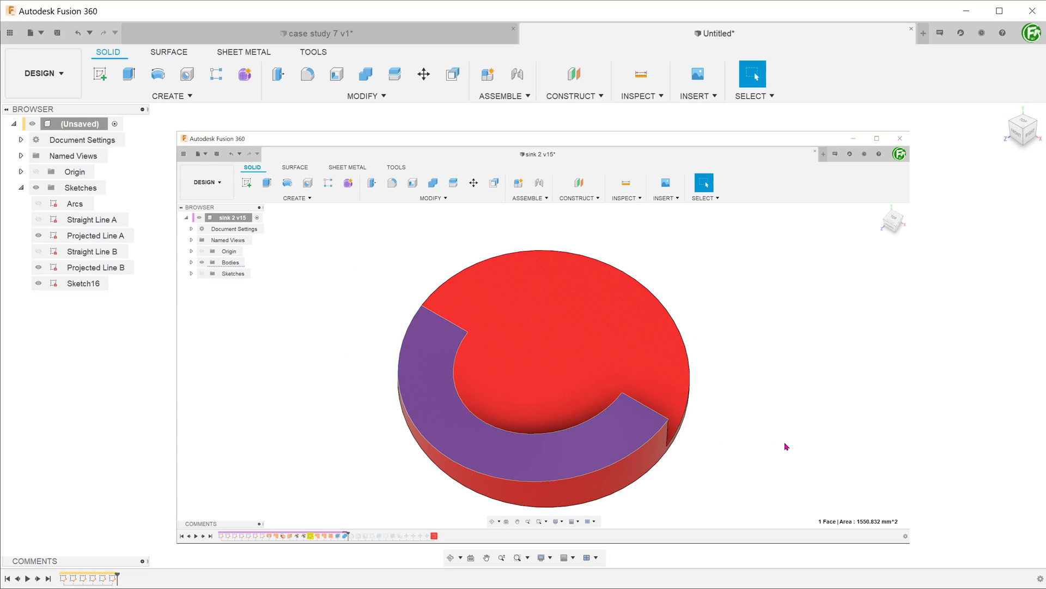
mouse_move(786, 447)
shift+middle_down()
mouse_move(786, 427)
mouse_move(799, 434)
shift+middle_up()
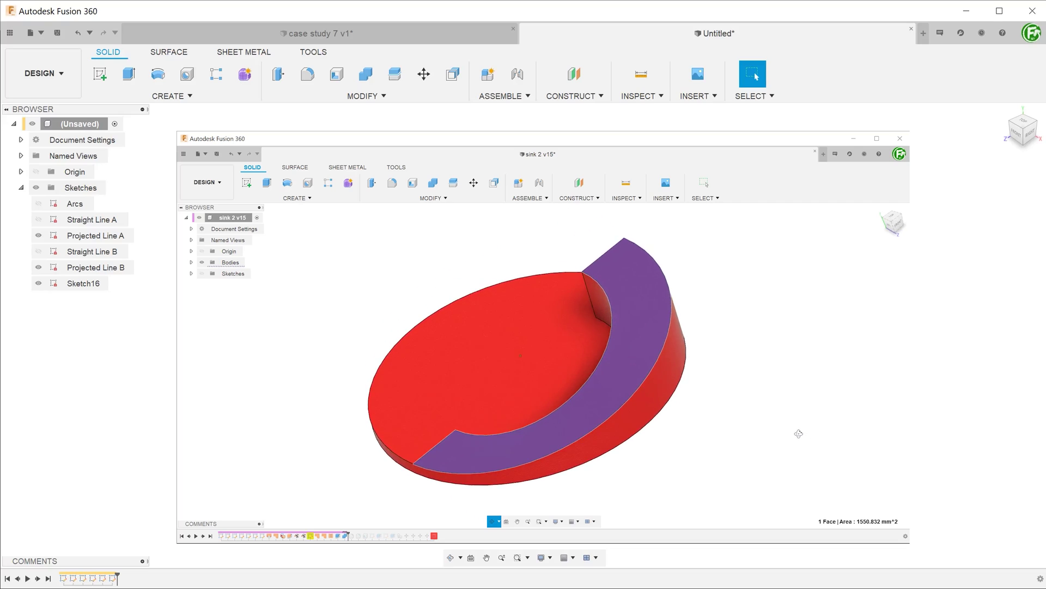
Start a surface loft with the two connecting end lines as its profiles.
click(178, 54)
click(177, 98)
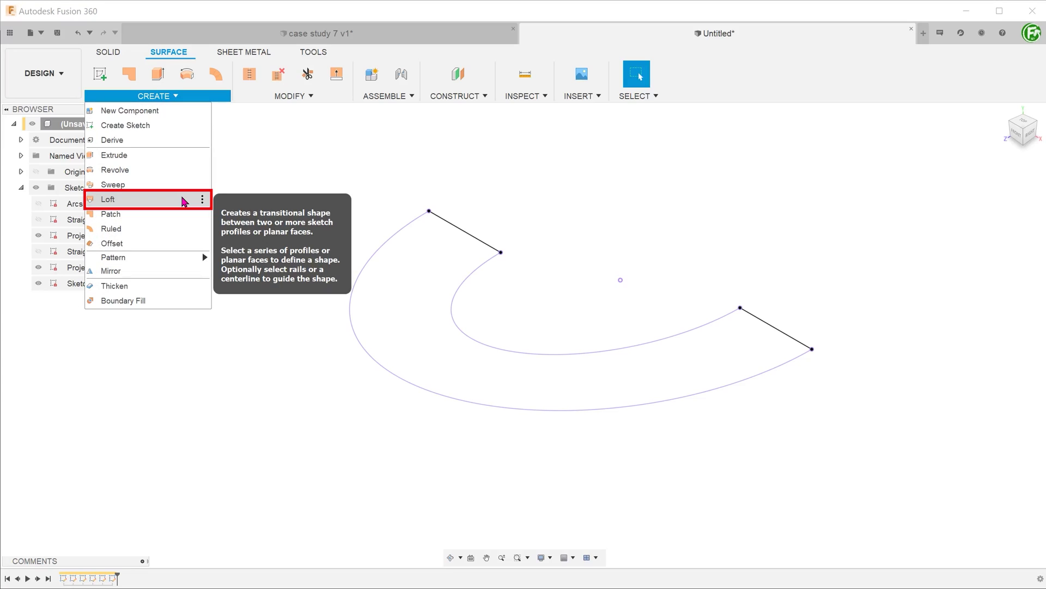
click(183, 201)
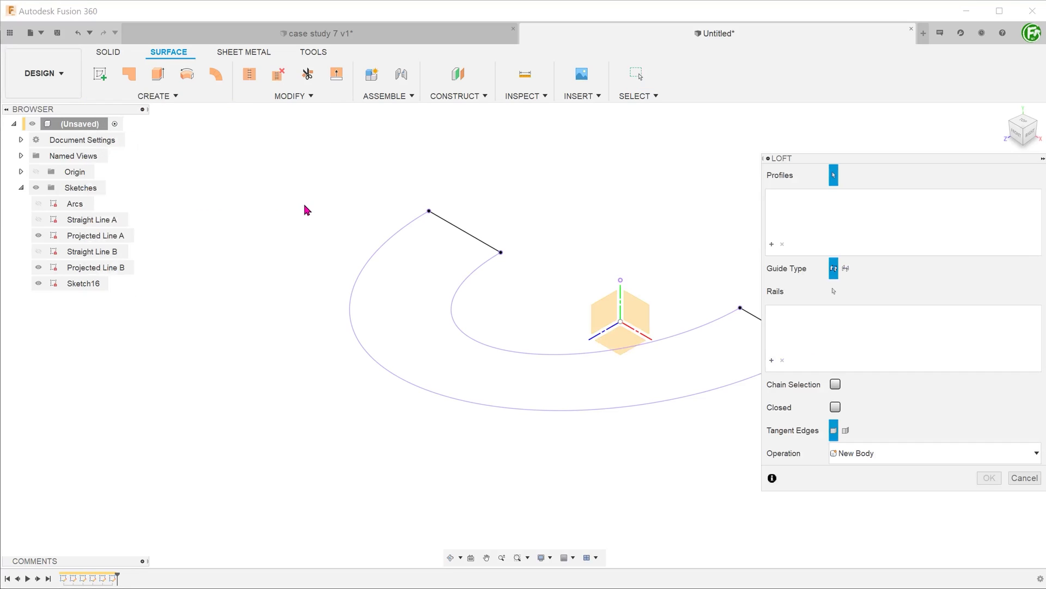
middle_drag(304, 202, 206, 215)
click(365, 244)
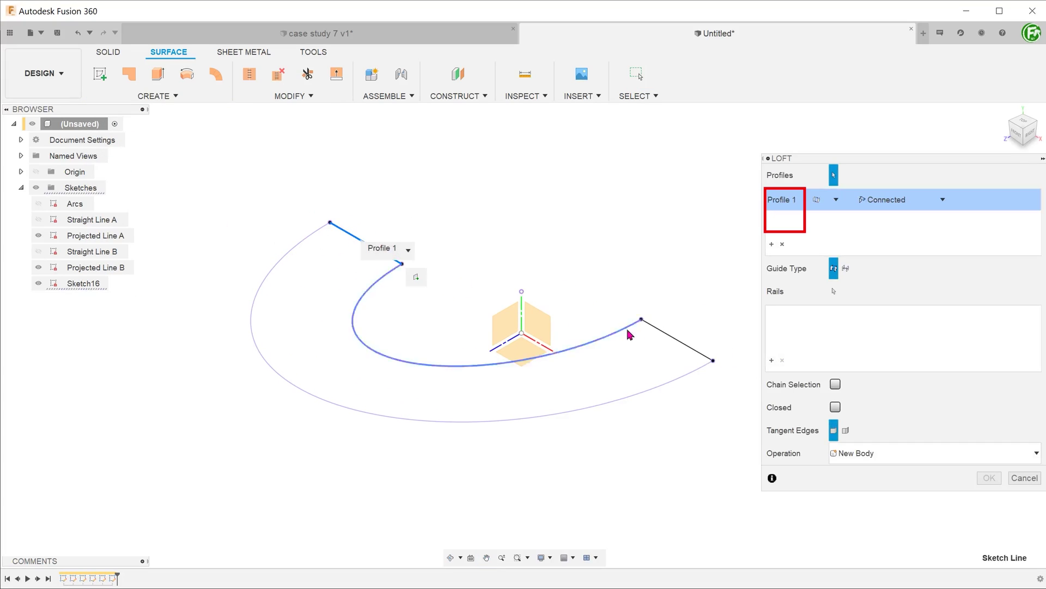
click(678, 339)
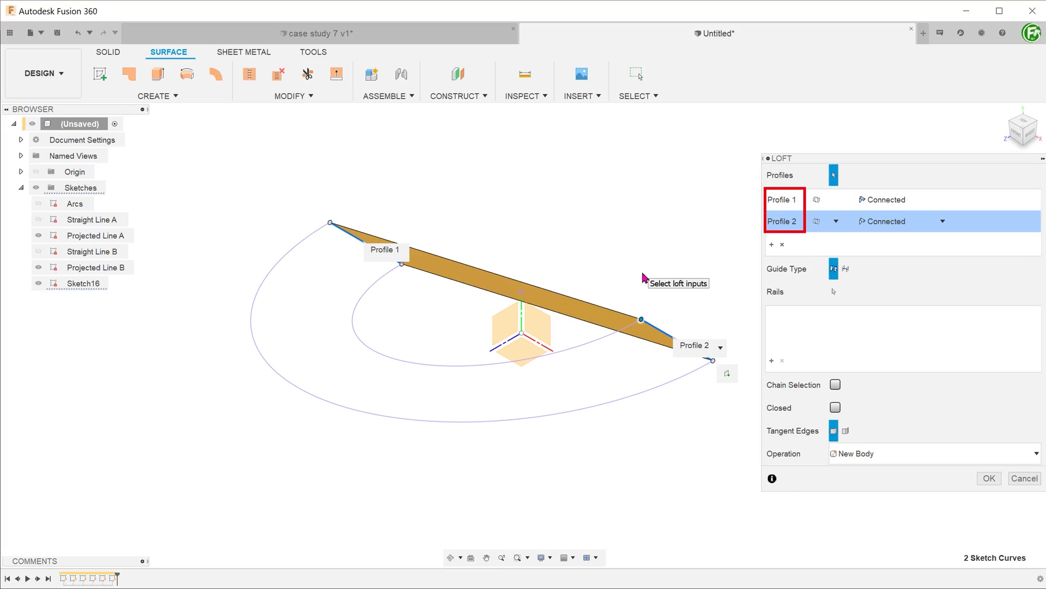
Guide the loft along the inner and outer curves as rails and create it.
click(834, 292)
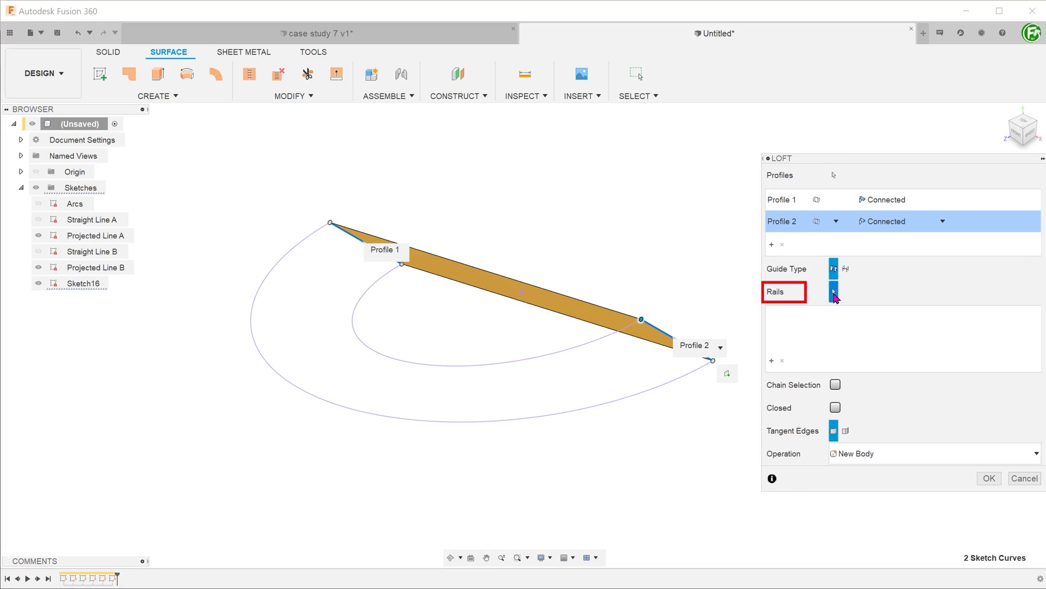
click(500, 368)
click(456, 420)
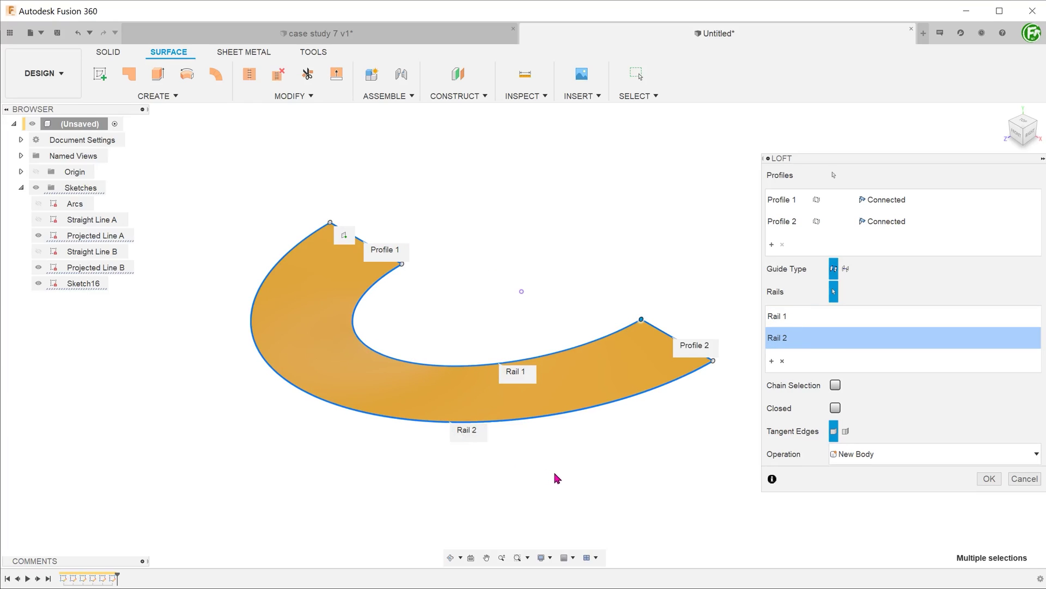
click(987, 480)
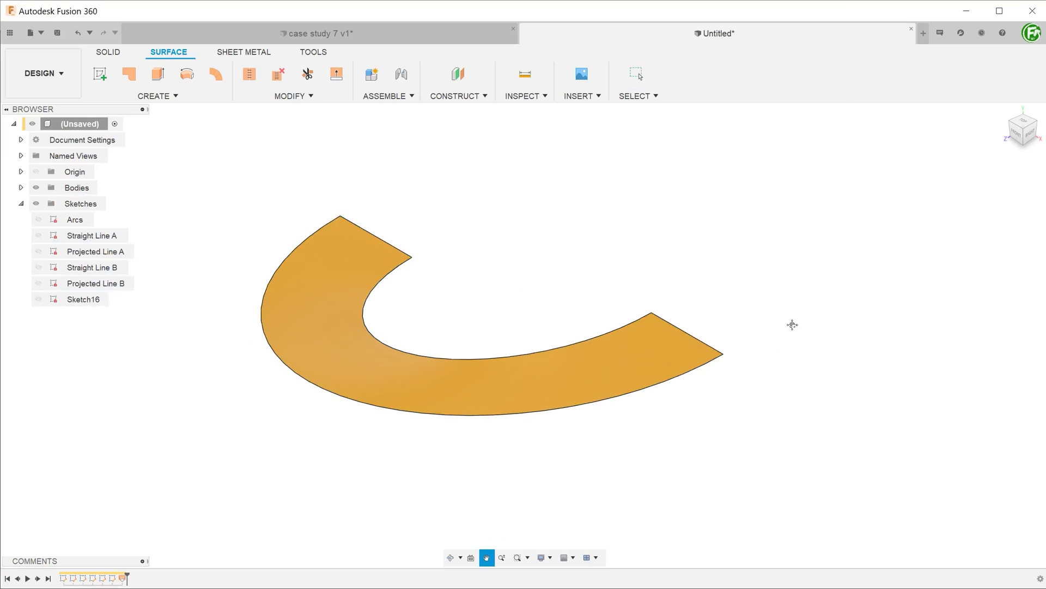
mouse_move(791, 322)
shift+middle_down()
mouse_move(872, 300)
mouse_move(897, 302)
mouse_move(891, 330)
mouse_move(899, 317)
mouse_move(876, 300)
mouse_move(887, 315)
mouse_move(865, 166)
shift+middle_up()
key(Escape)
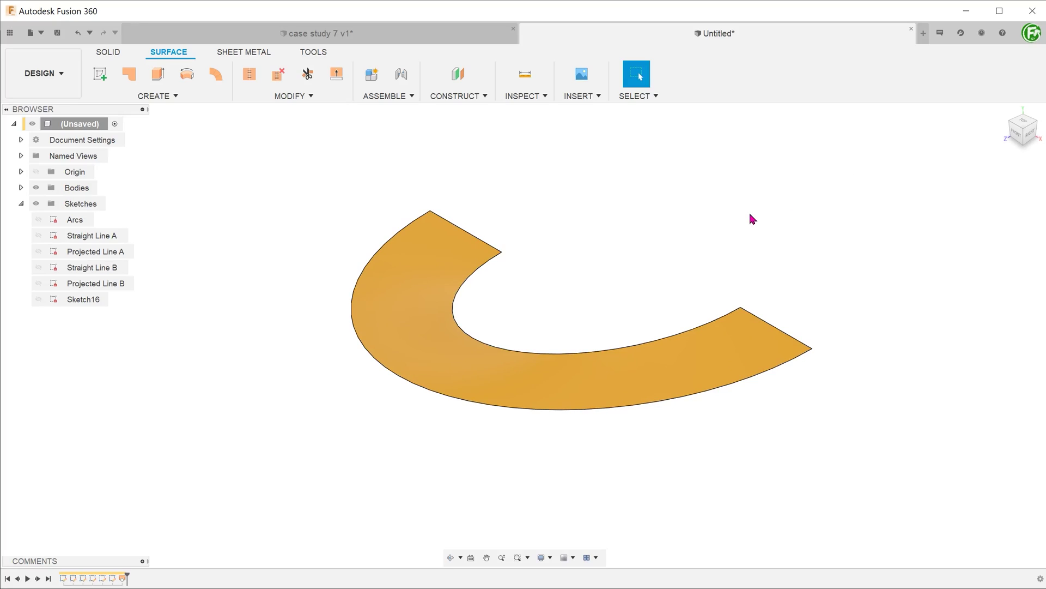
Show the Arcs sketch and extrude the inner and outer arcs 24 mm upward as surfaces.
click(39, 219)
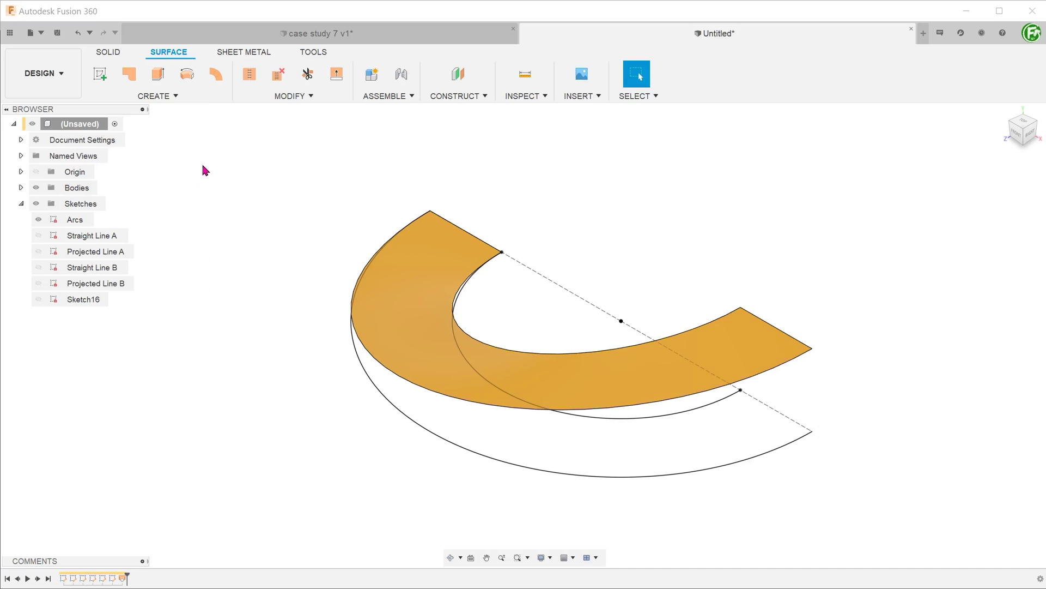
click(176, 96)
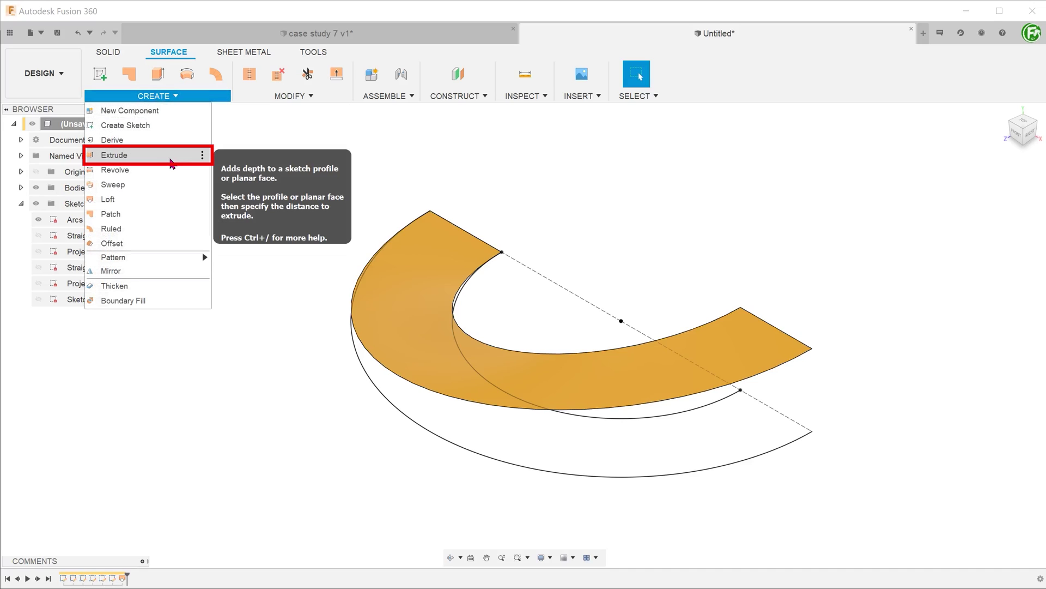
click(170, 163)
click(570, 418)
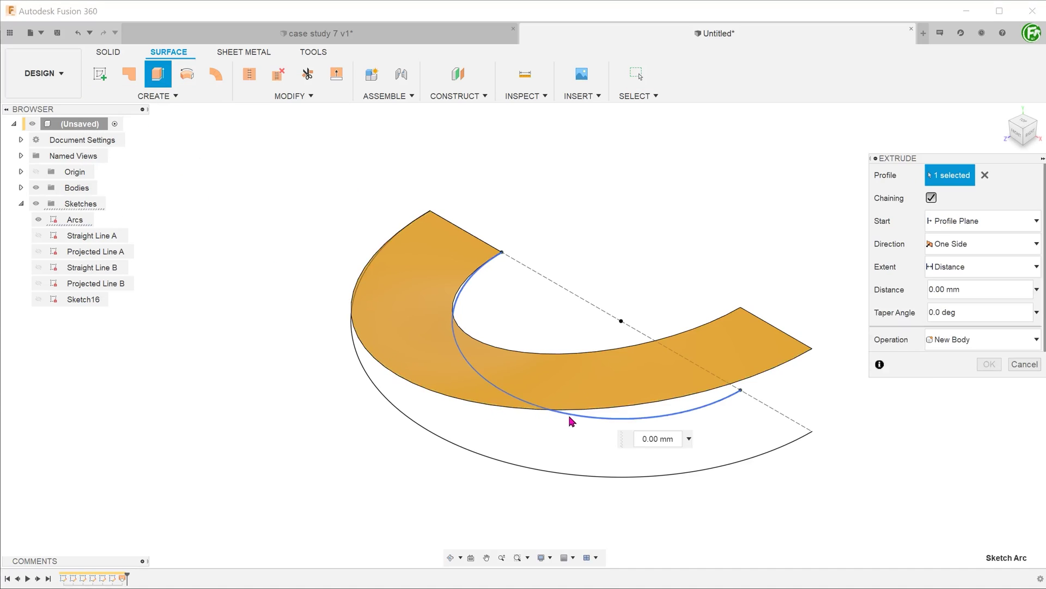
click(581, 474)
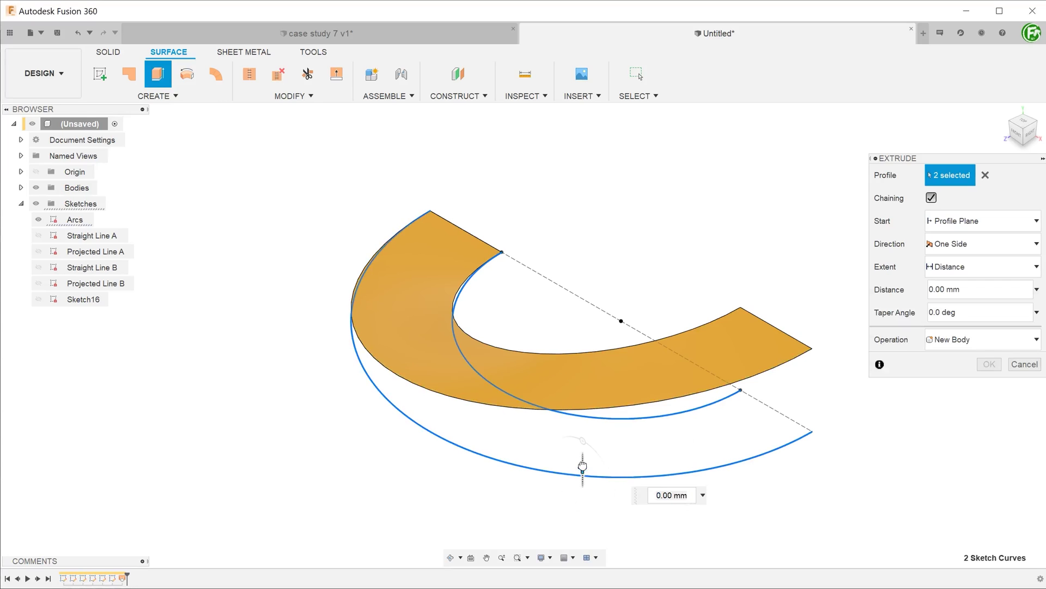
drag(584, 466, 568, 337)
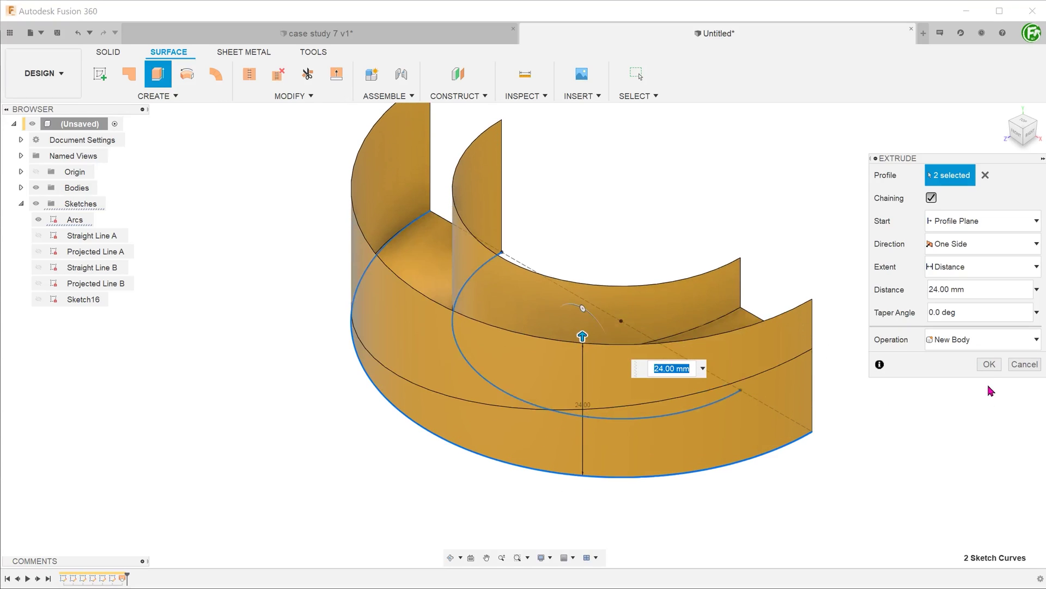
click(989, 364)
mouse_move(836, 292)
shift+middle_down()
mouse_move(754, 280)
mouse_move(848, 289)
mouse_move(845, 241)
mouse_move(868, 280)
mouse_move(858, 257)
shift+middle_up()
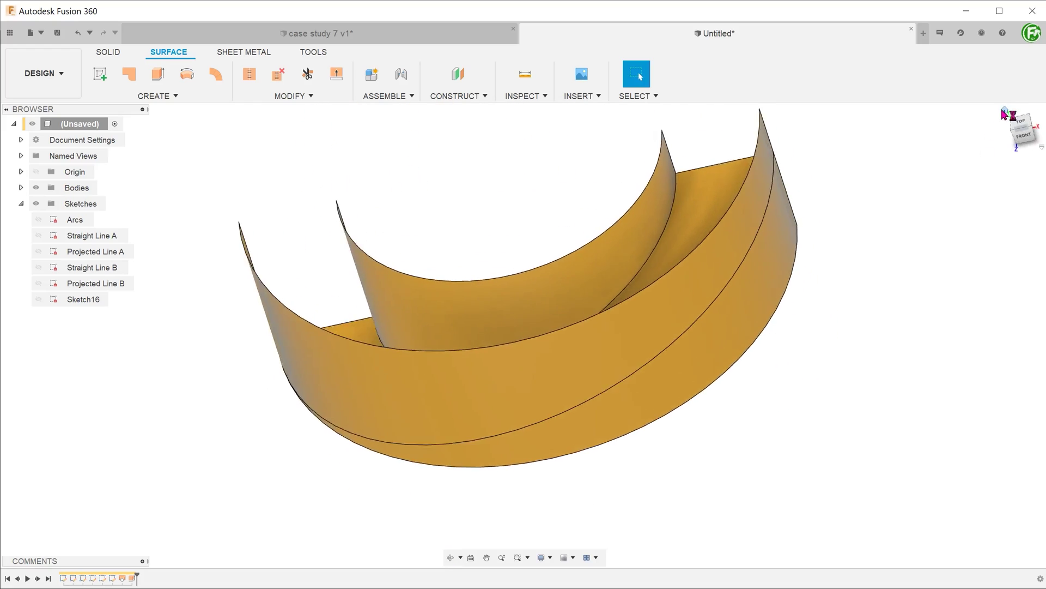
key(F6)
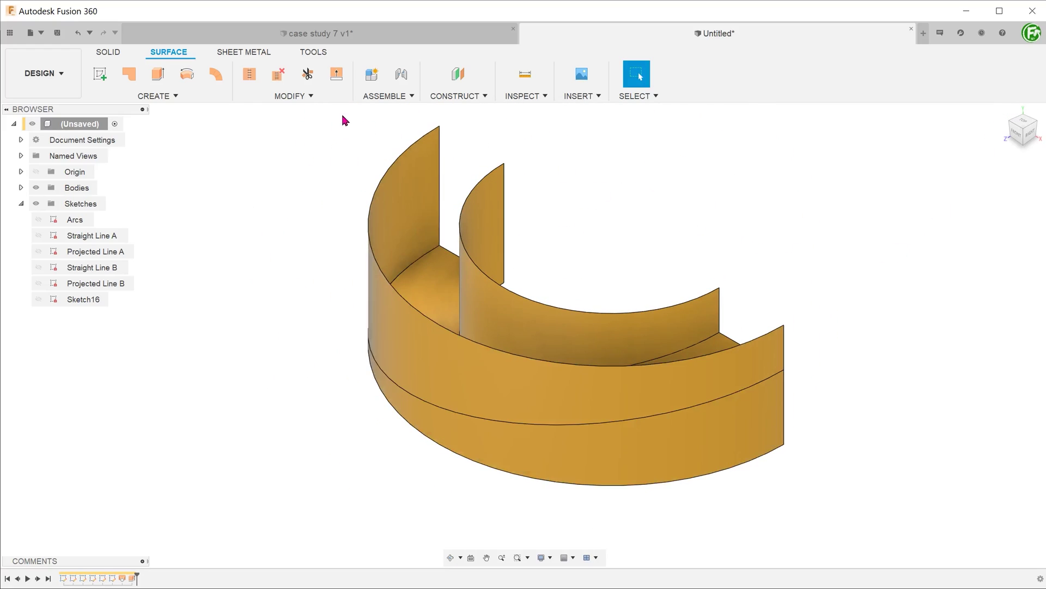
Trim off the upper wall portions using the ramp surface as the cutting tool.
click(293, 96)
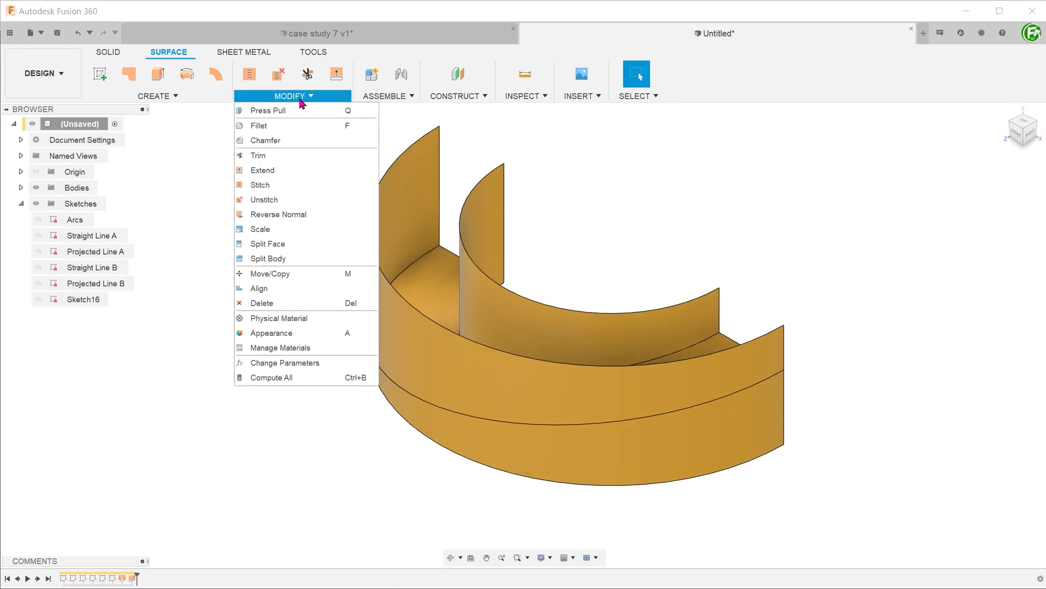
click(305, 158)
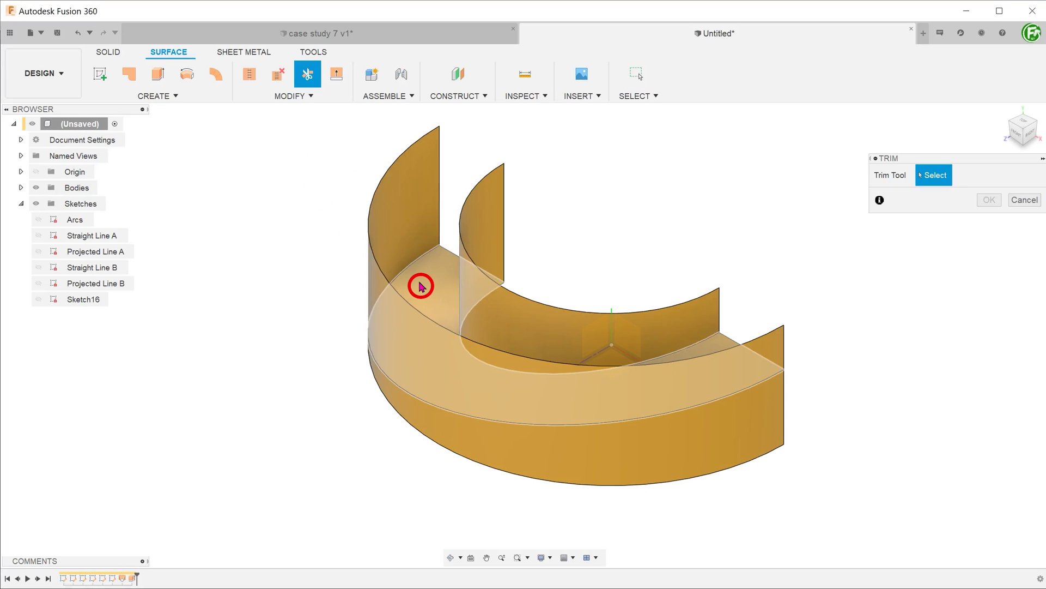
click(422, 286)
shift+middle_drag(516, 237, 587, 210)
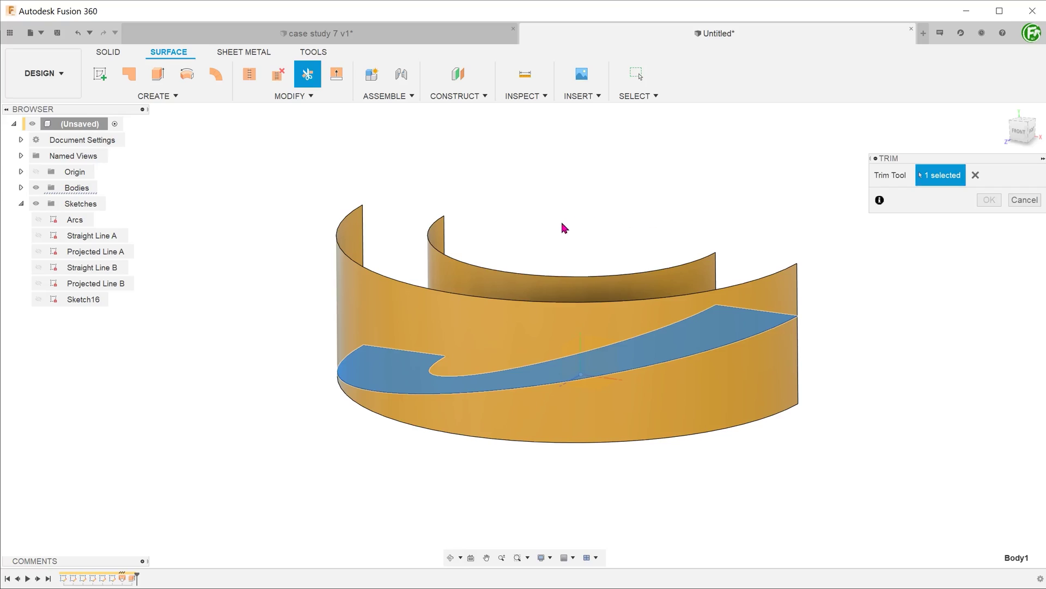
scroll(560, 220, up, 1)
click(444, 275)
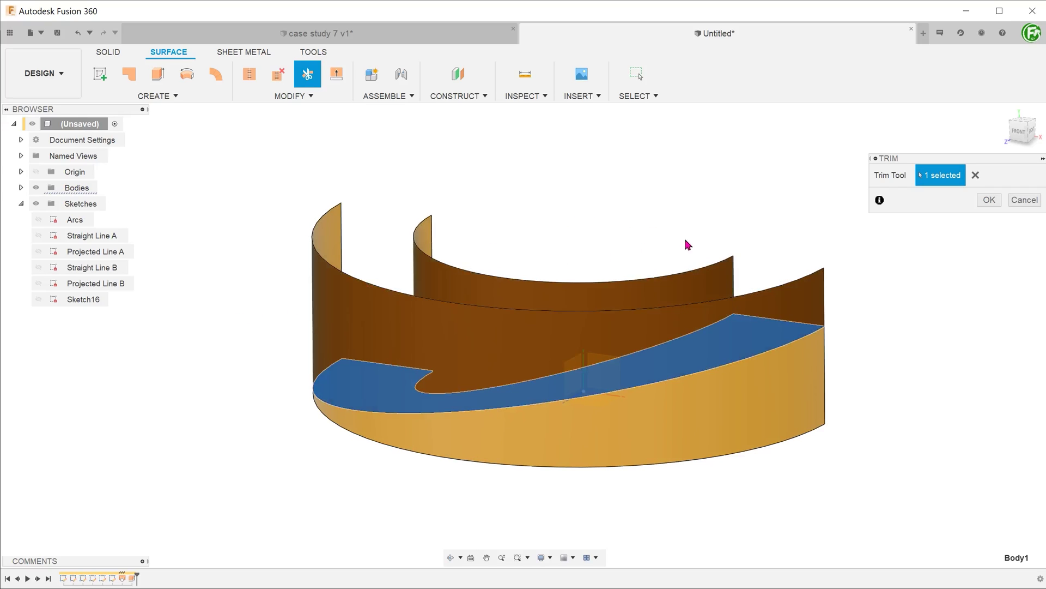
click(987, 202)
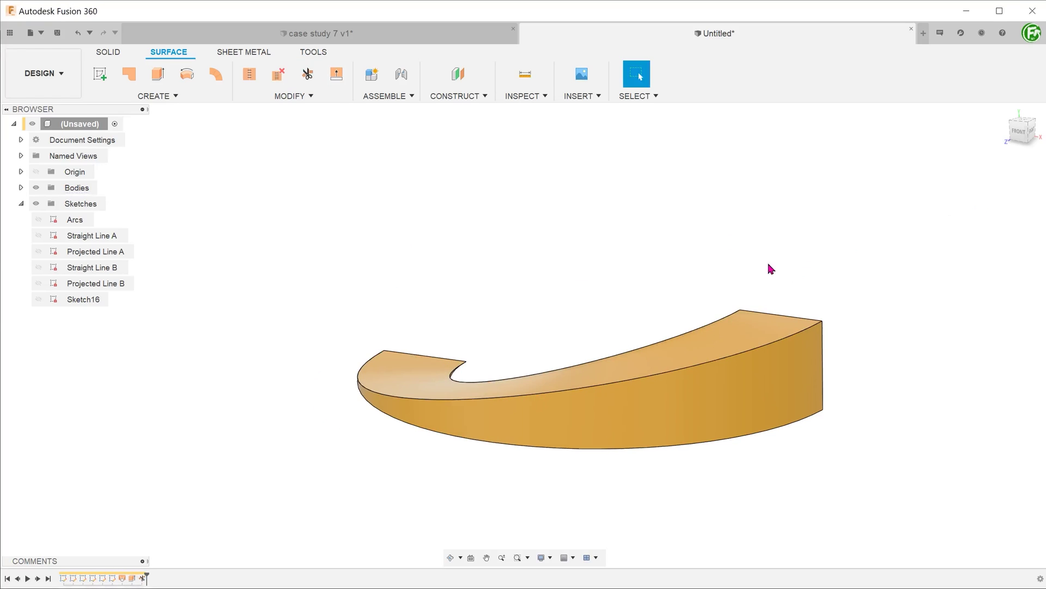
mouse_move(769, 269)
shift+middle_down()
mouse_move(706, 231)
mouse_move(923, 166)
shift+middle_up()
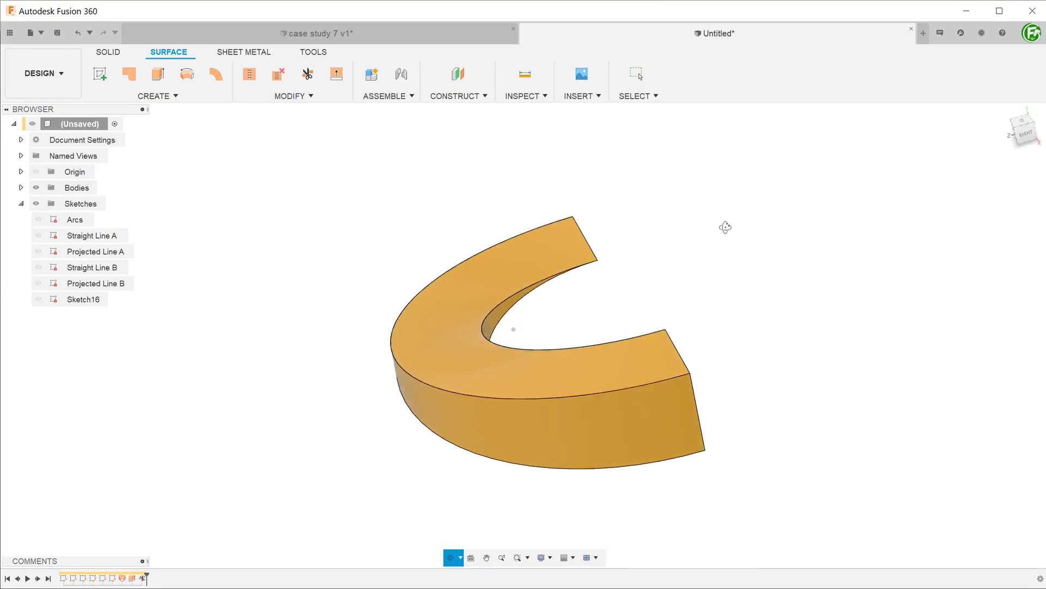
click(1004, 111)
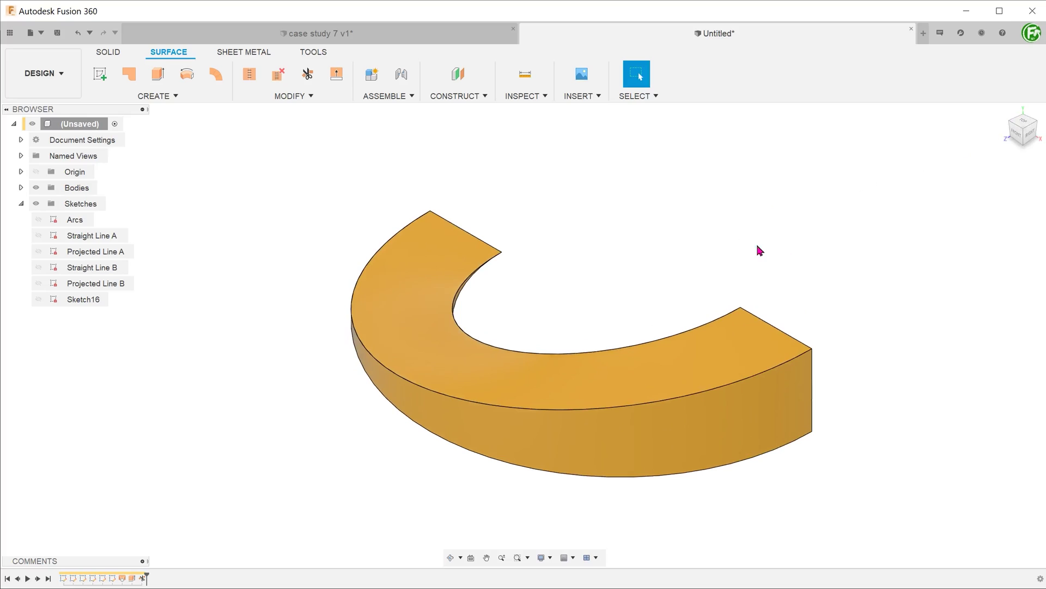
shift+middle_drag(728, 224, 651, 219)
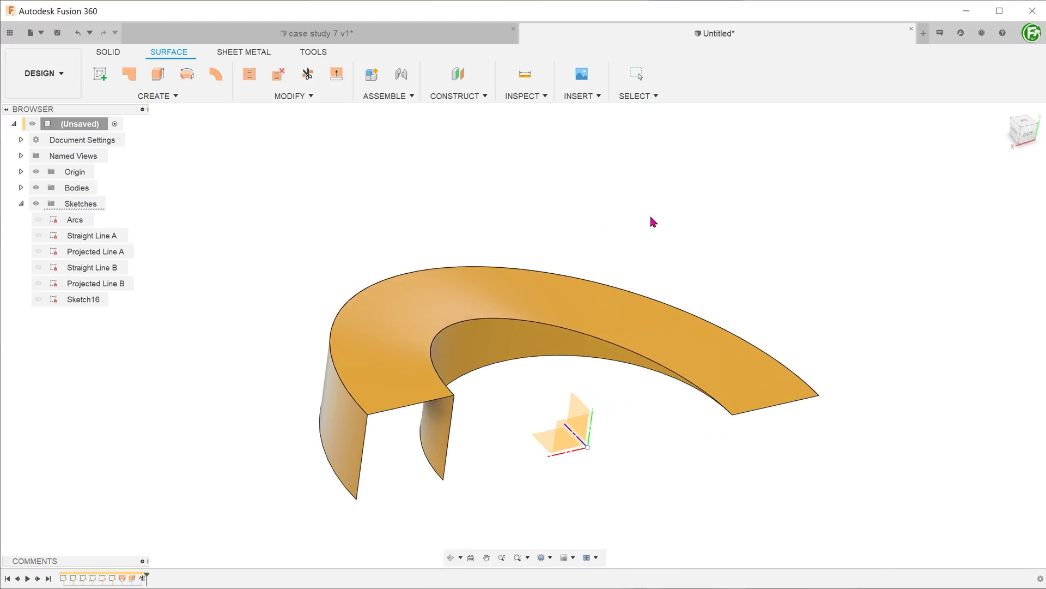
Draw a 15 mm line on the XY plane from the outer to the inner wall bottom corner.
right_click(565, 431)
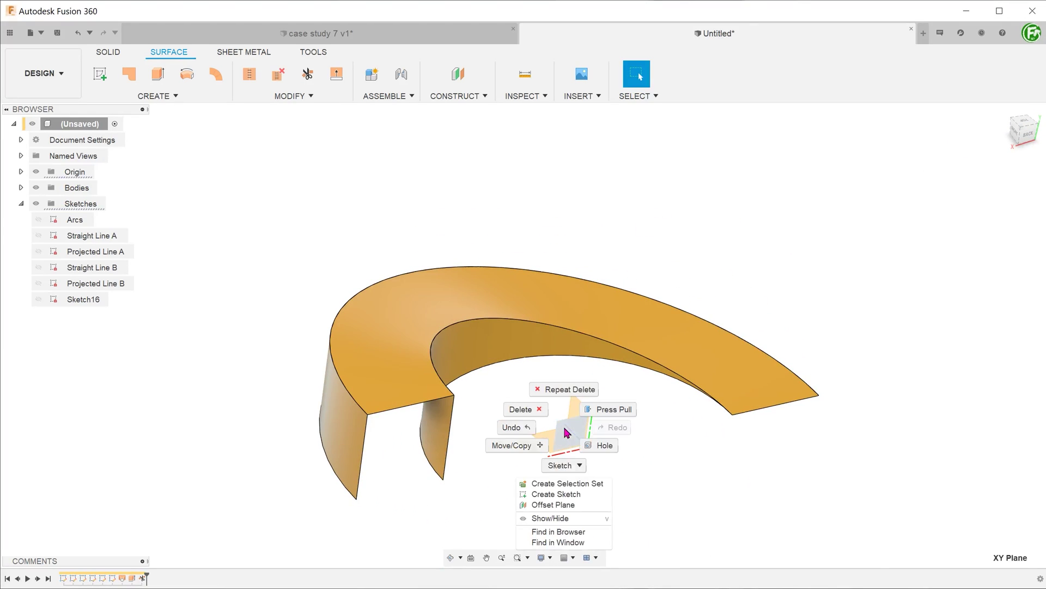
click(562, 494)
key(l)
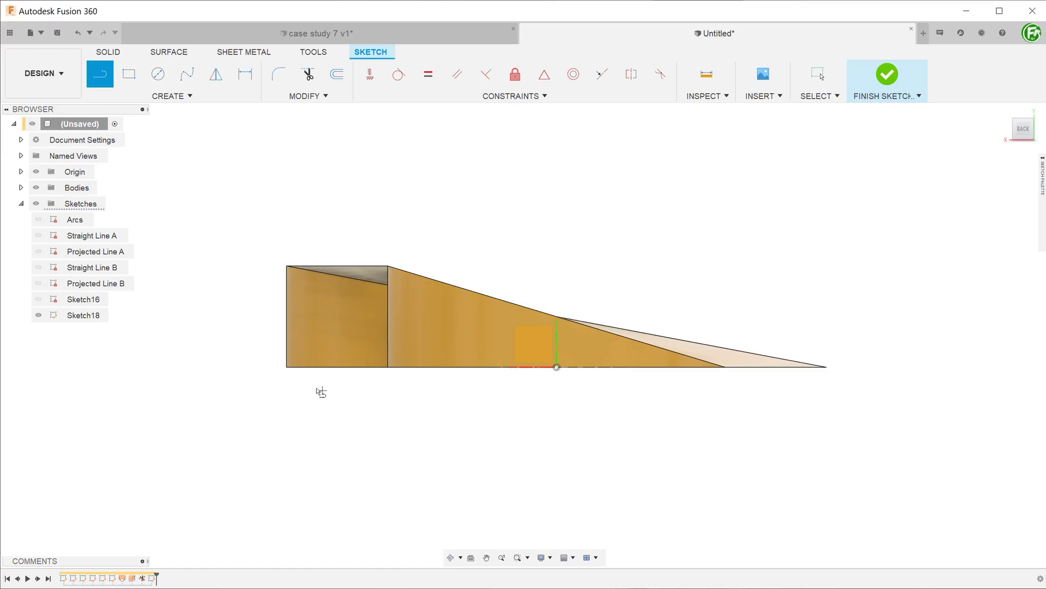
click(286, 367)
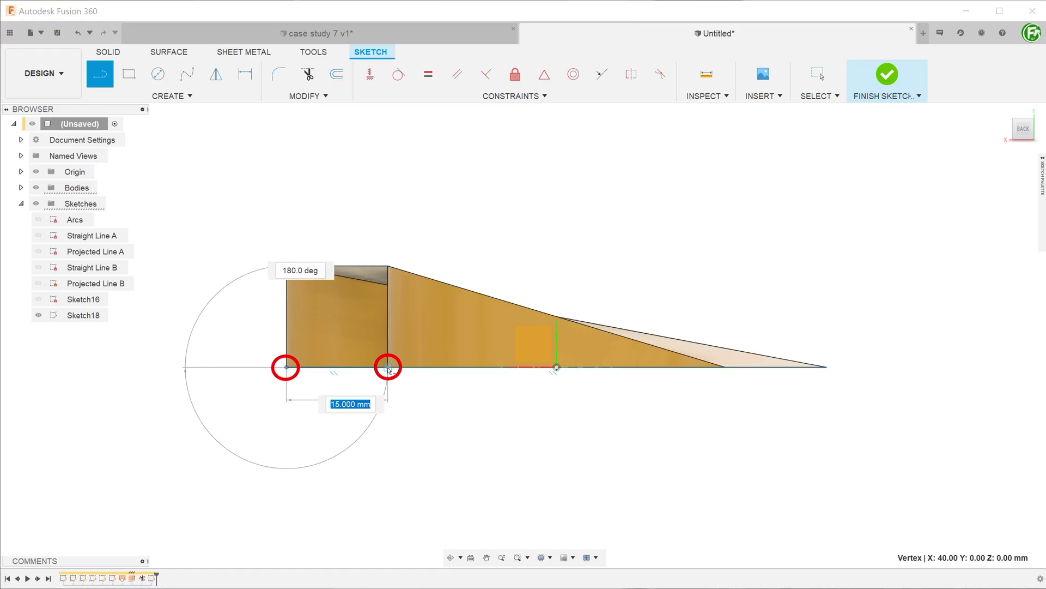
click(389, 367)
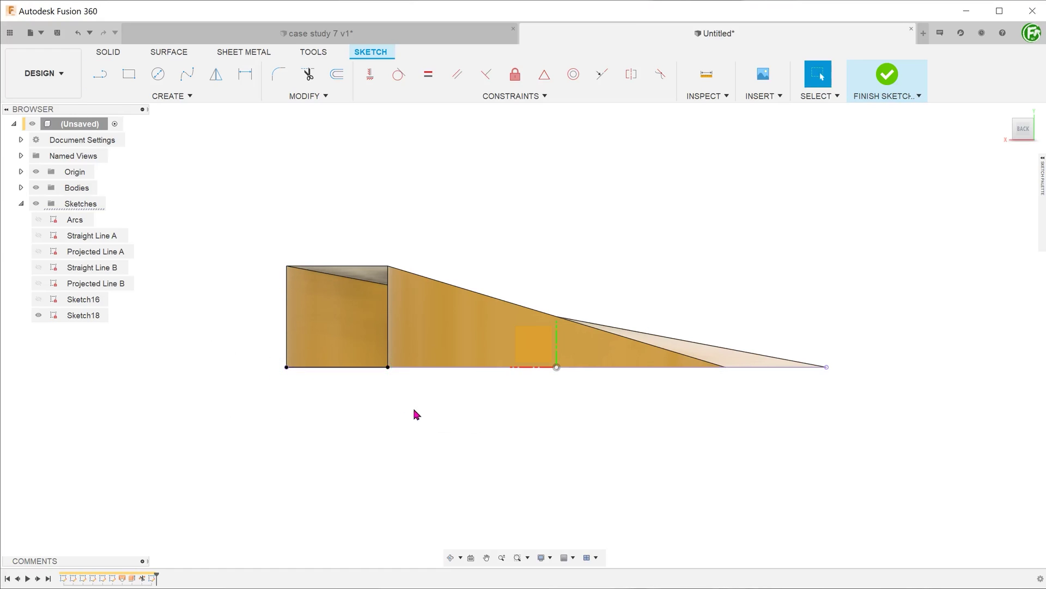
mouse_move(413, 406)
shift+middle_down()
mouse_move(373, 413)
mouse_move(380, 425)
shift+middle_up()
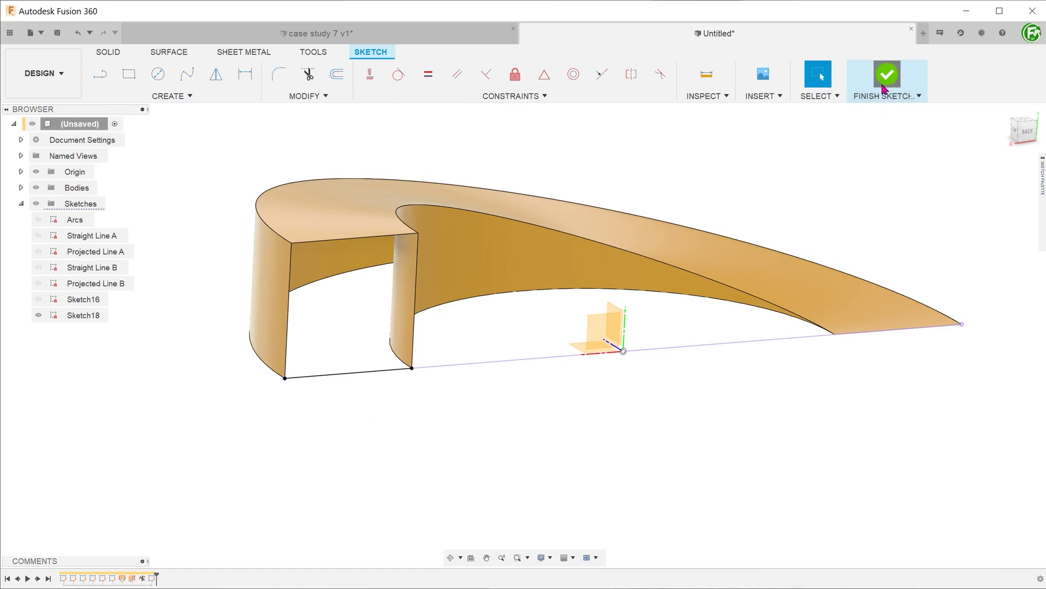
click(884, 80)
Patch the end opening bounded by the sketch line, top edge and both vertical edges.
click(167, 96)
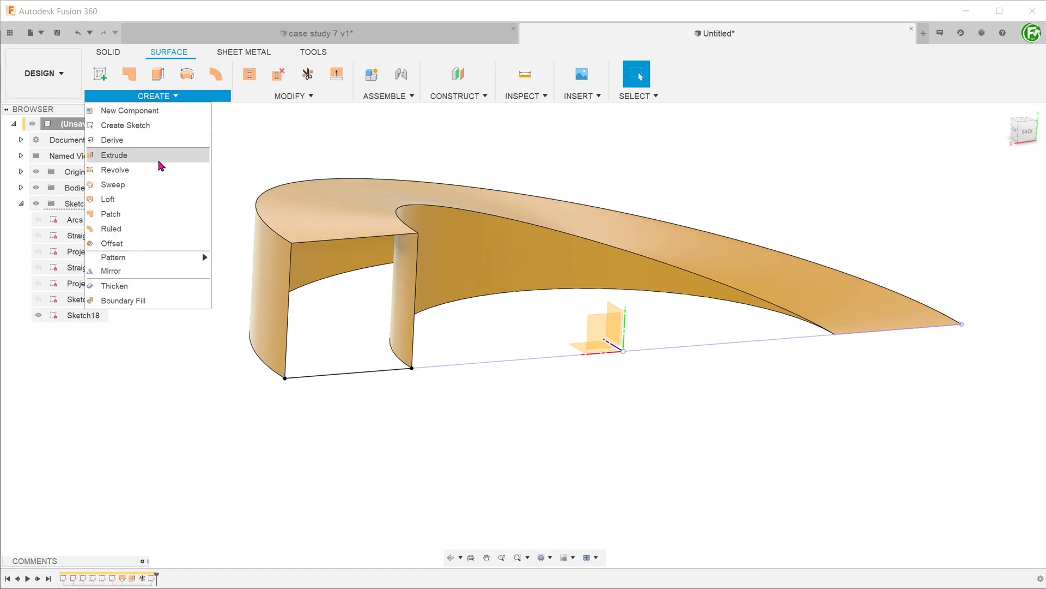
click(163, 216)
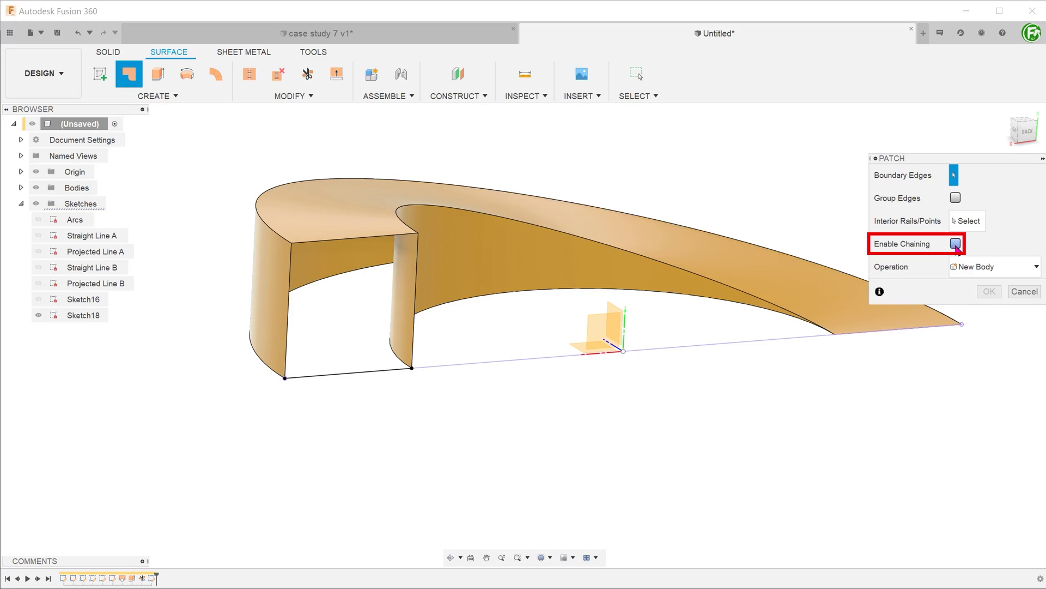
click(315, 382)
click(288, 361)
click(340, 249)
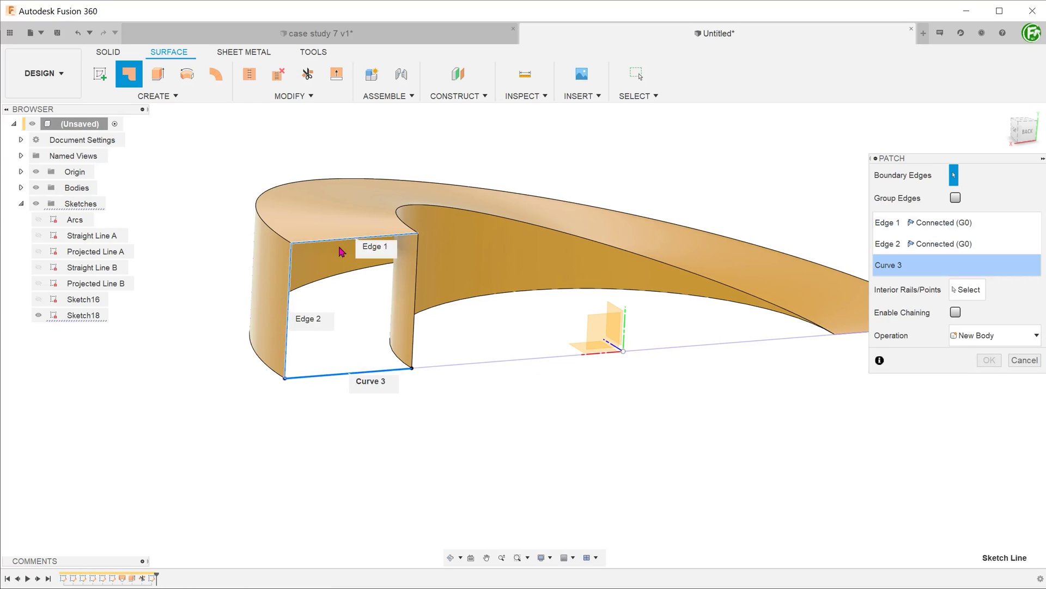
click(415, 302)
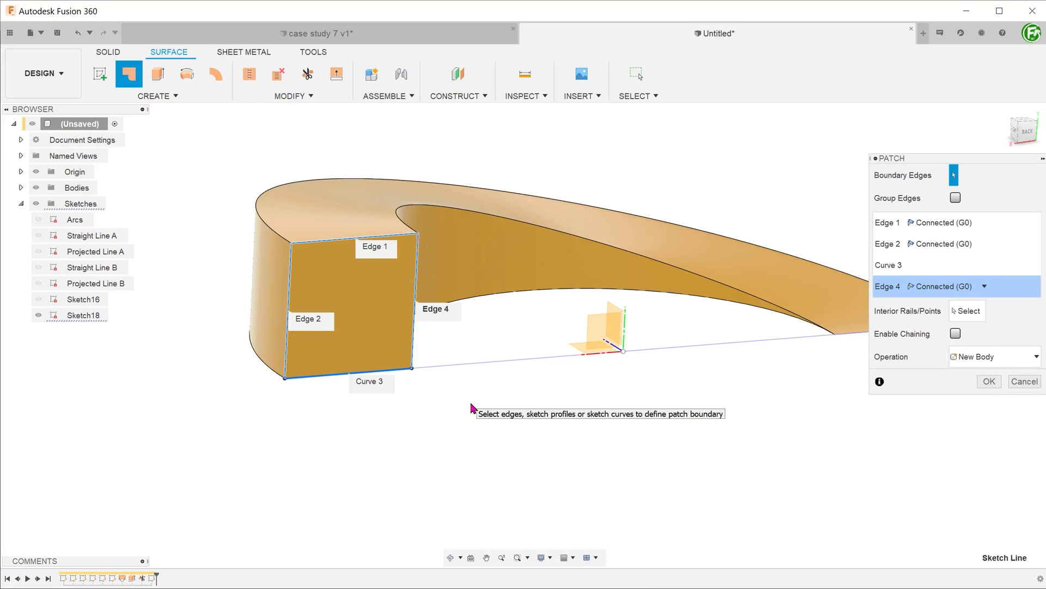
click(990, 382)
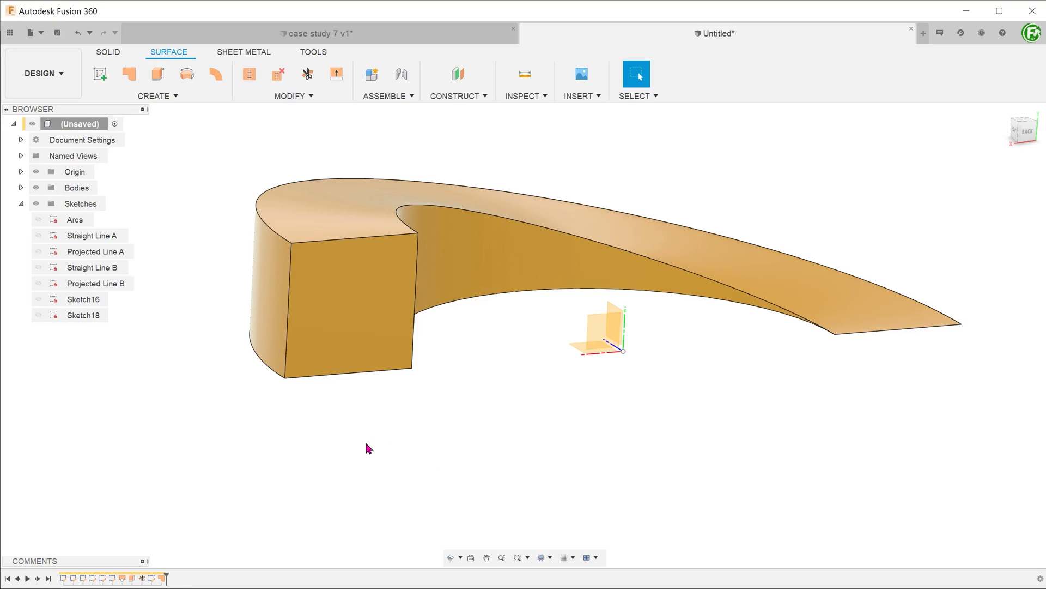
mouse_move(367, 448)
middle_down()
mouse_move(375, 377)
mouse_move(341, 455)
mouse_move(336, 432)
mouse_move(333, 499)
middle_up()
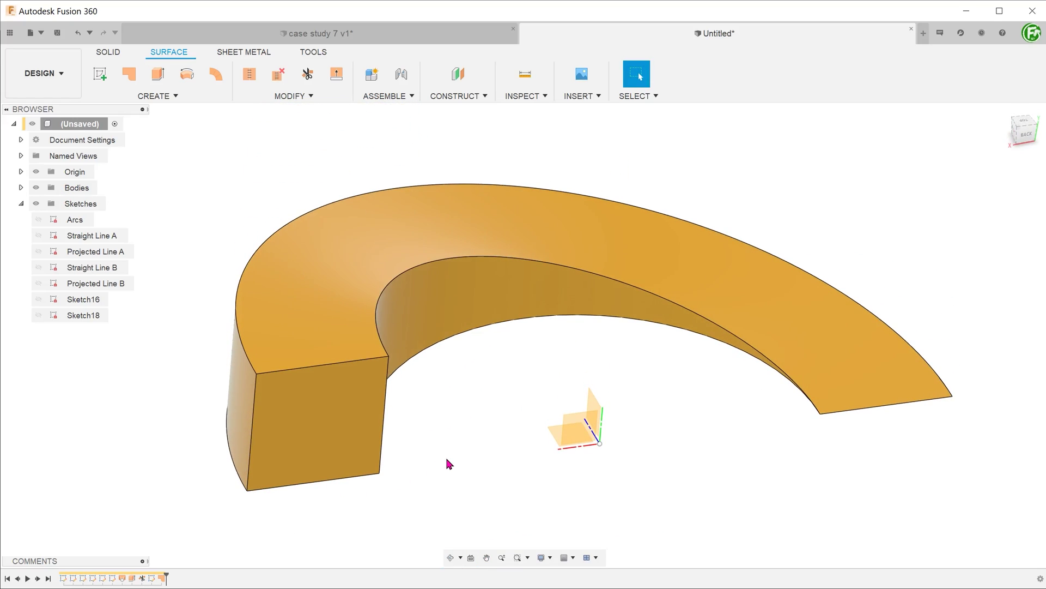
Patch the ramp's open underside using its outer, inner and two end bottom edges as the boundary.
right_click(474, 426)
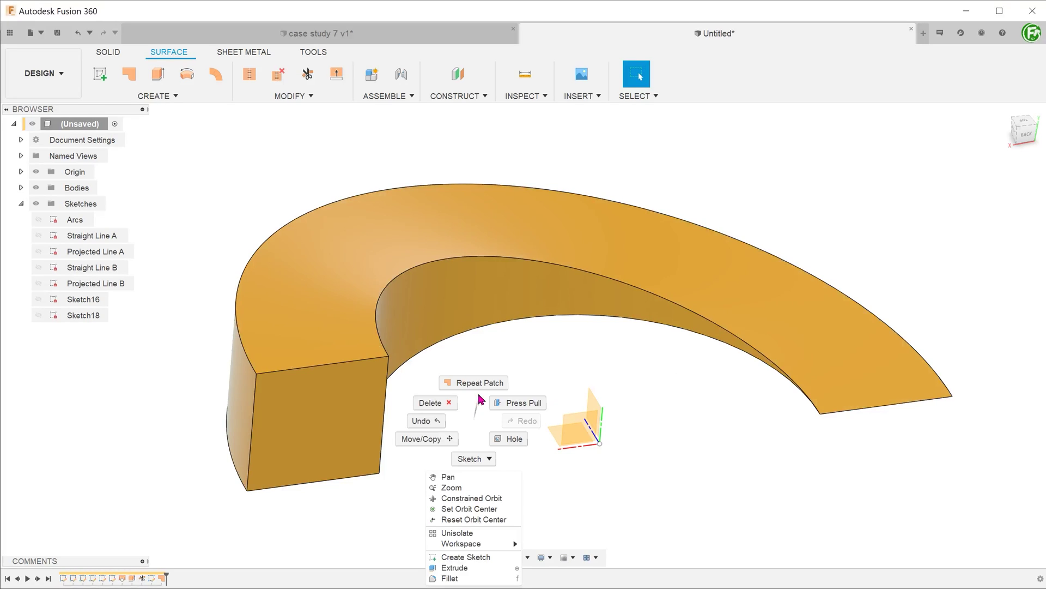
click(476, 374)
mouse_move(477, 378)
shift+middle_down()
mouse_move(463, 433)
mouse_move(458, 399)
mouse_move(362, 297)
shift+middle_up()
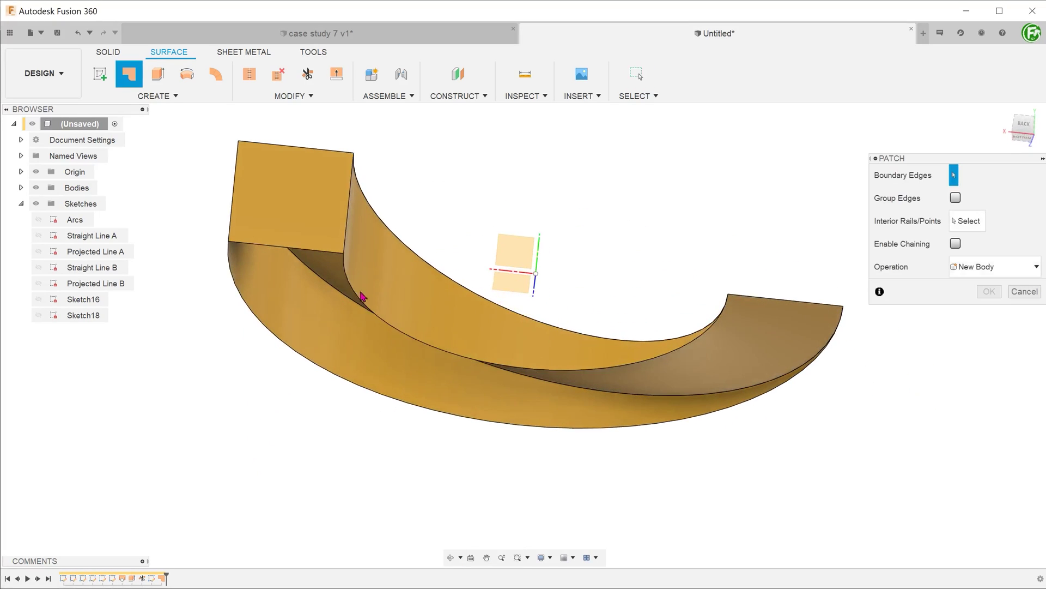
click(324, 256)
click(261, 322)
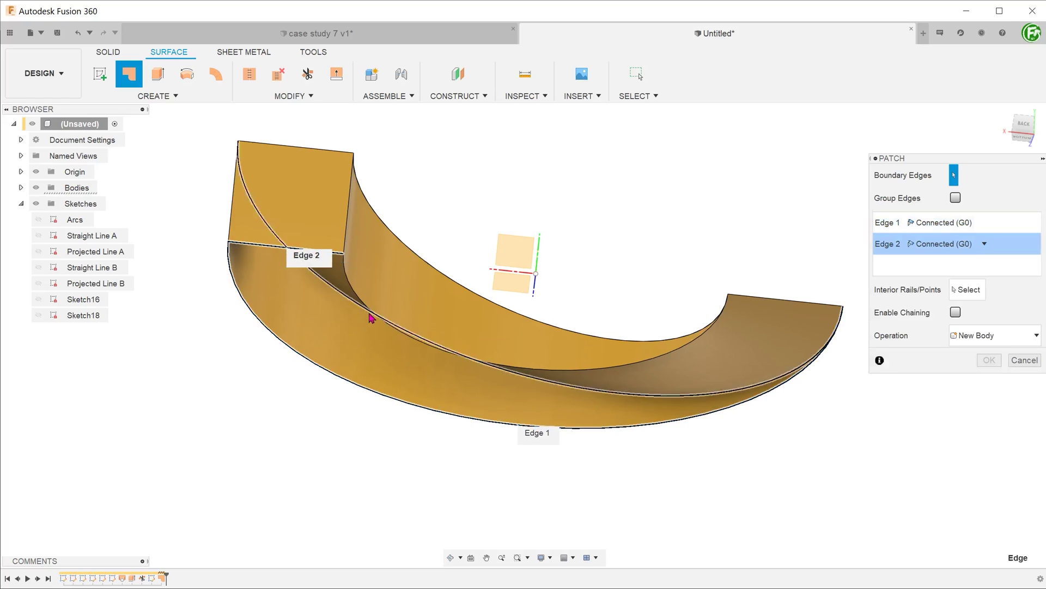
click(642, 362)
click(769, 304)
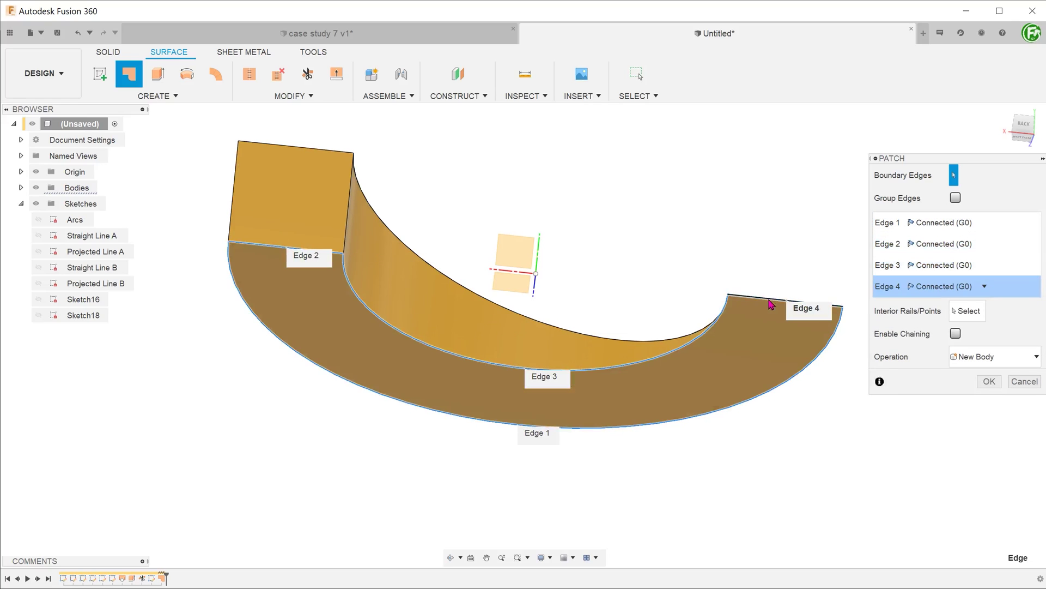
shift+middle_drag(744, 406, 678, 422)
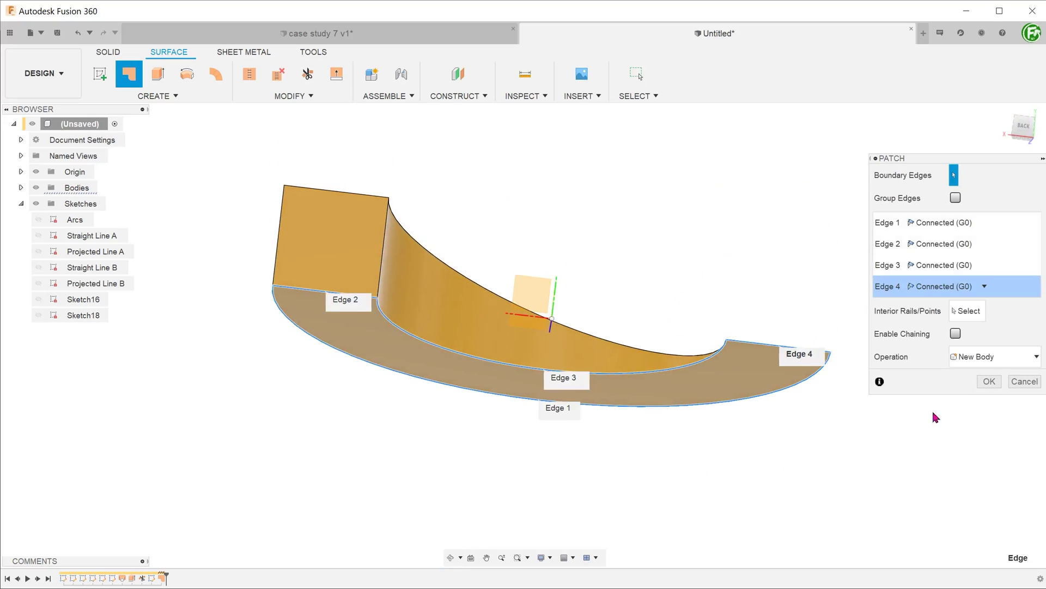
click(990, 381)
mouse_move(226, 329)
shift+middle_down()
mouse_move(392, 323)
mouse_move(316, 397)
mouse_move(327, 416)
mouse_move(388, 432)
mouse_move(381, 387)
mouse_move(329, 444)
mouse_move(224, 273)
shift+middle_up()
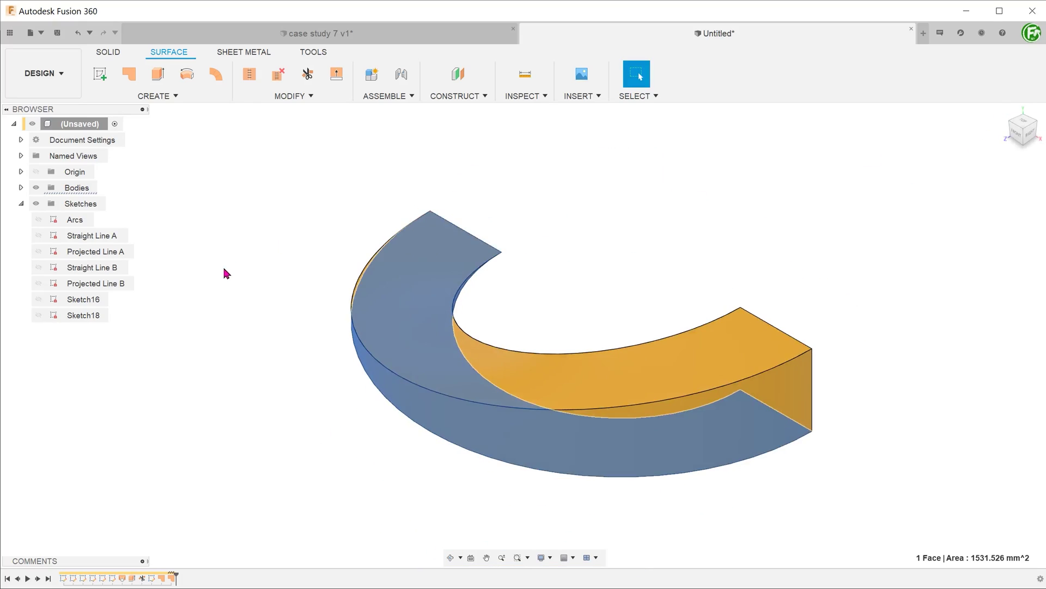
click(222, 278)
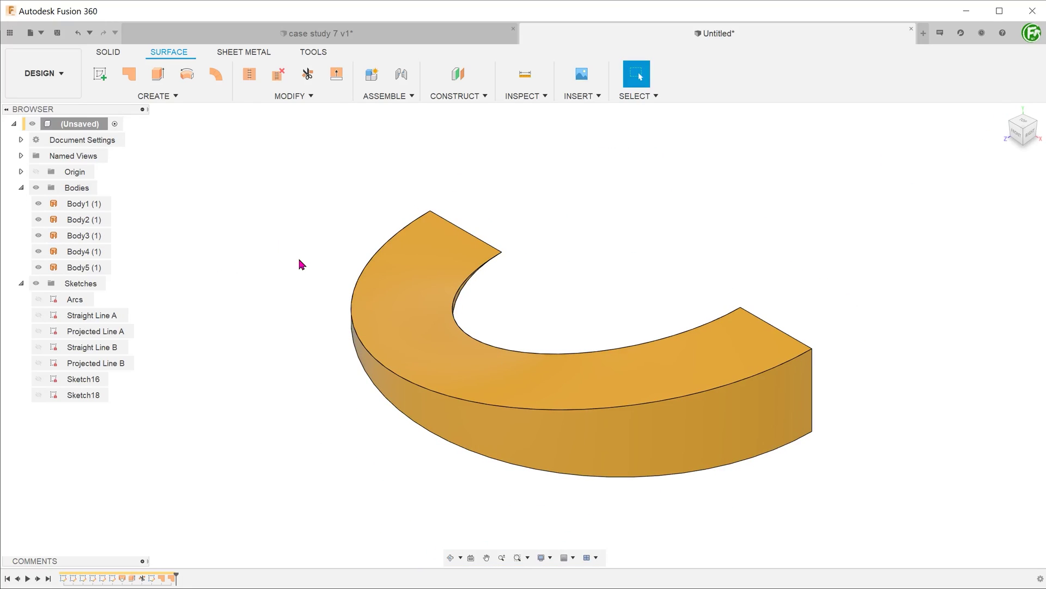
Window-select the five surface bodies and stitch them into one solid.
click(299, 96)
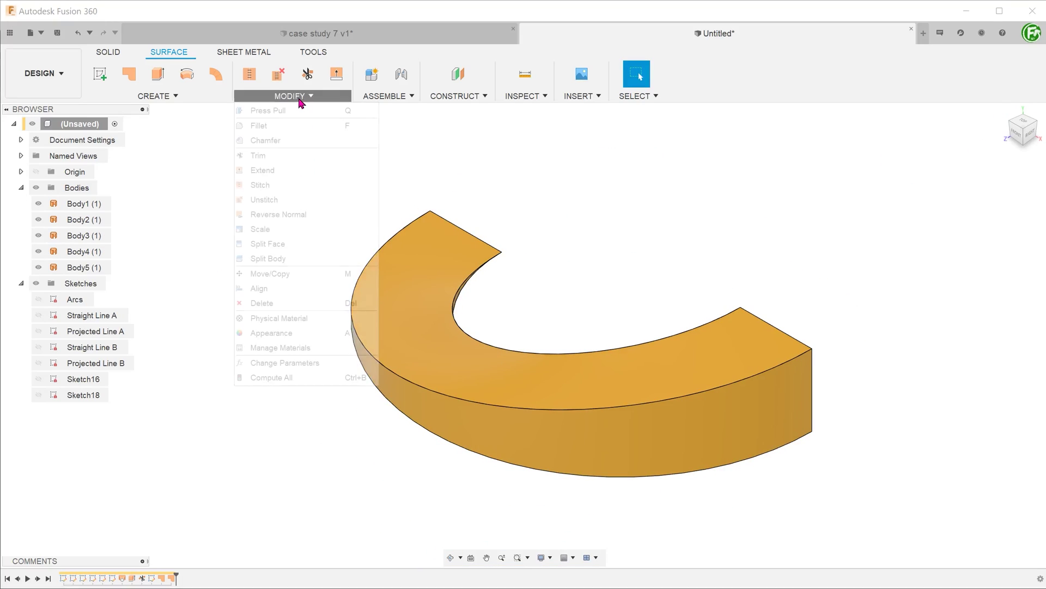
click(301, 188)
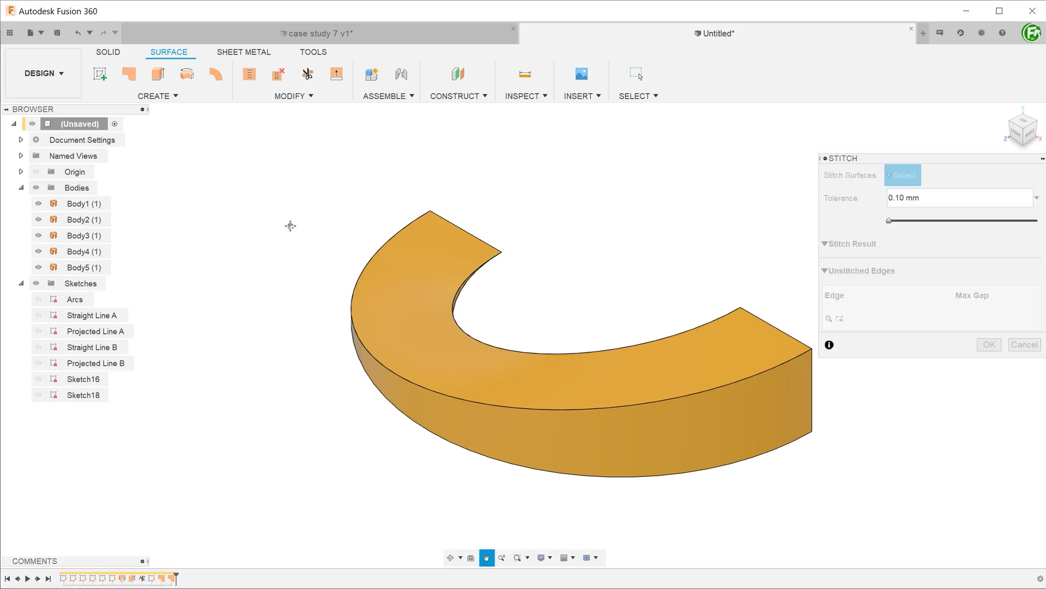
drag(241, 193, 792, 497)
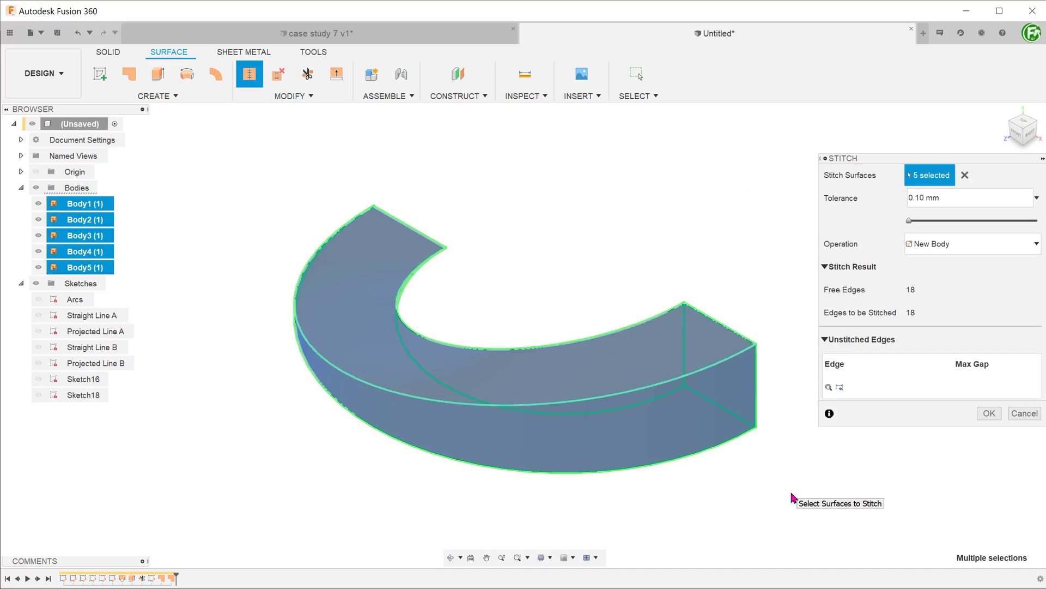
click(988, 414)
Run a section analysis through Body6 to check its hatched solid cross-section.
click(522, 96)
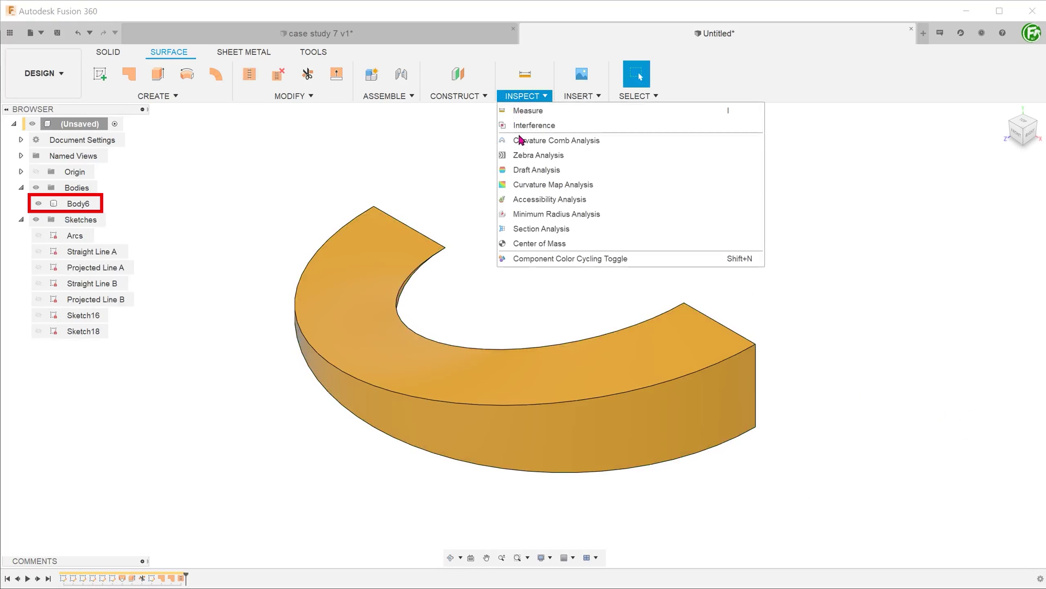
click(495, 229)
click(357, 304)
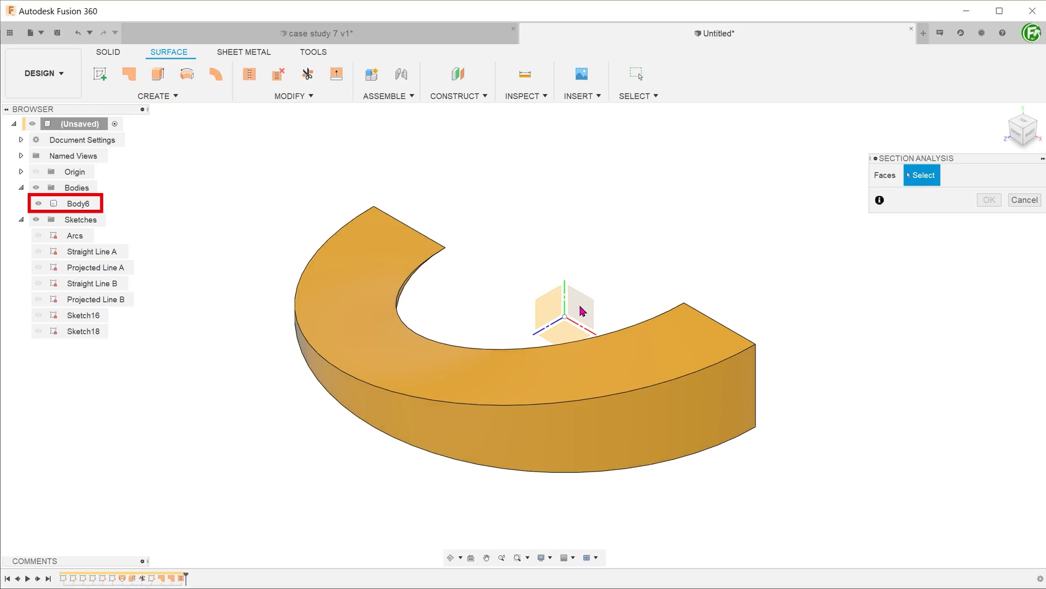
shift+middle_drag(582, 312, 387, 362)
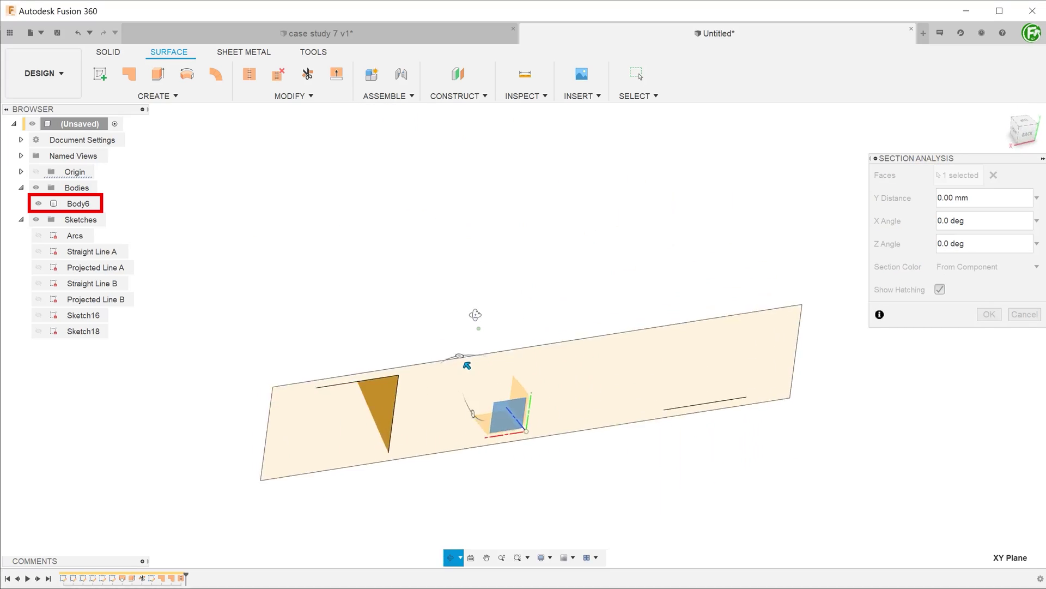
mouse_move(386, 363)
mouse_down()
mouse_move(468, 258)
mouse_move(411, 303)
mouse_move(408, 347)
mouse_up()
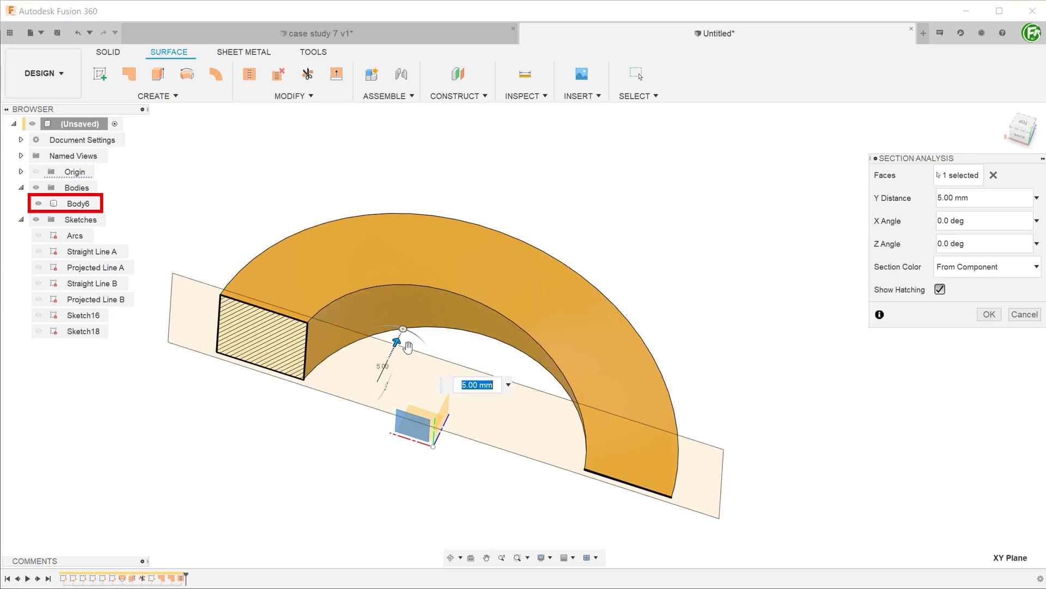
click(1014, 315)
click(1006, 111)
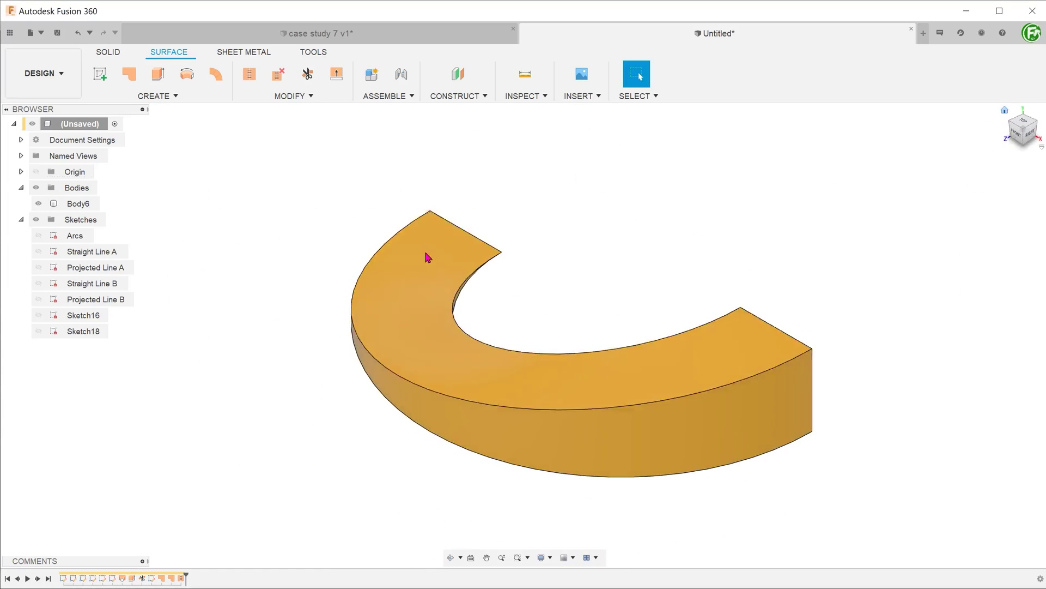
scroll(284, 317, down, 2)
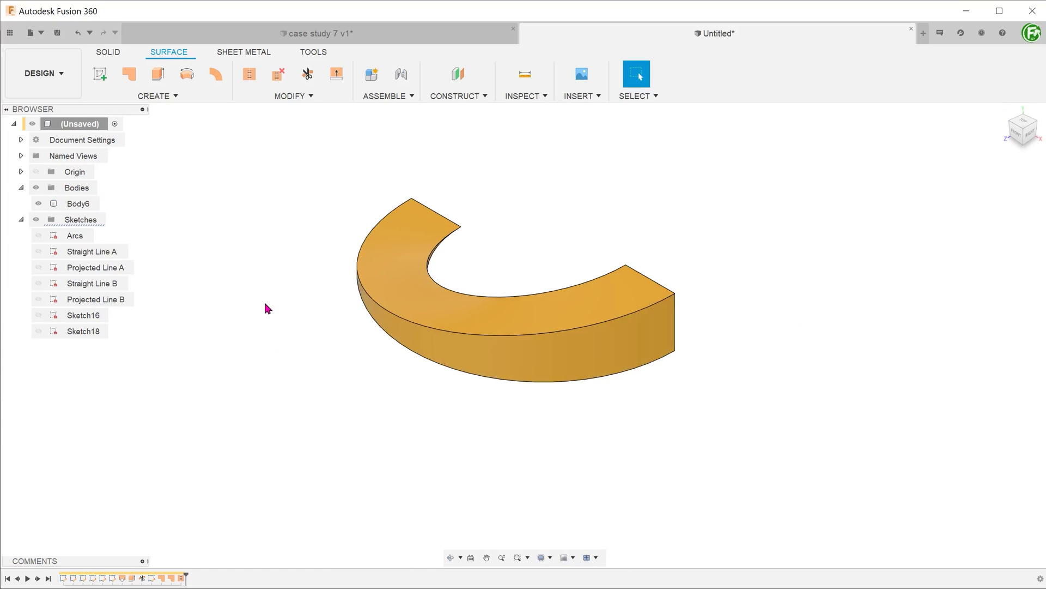
Sketch a circle enclosing the ramp outline on the ramp's flat bottom face.
shift+middle_drag(269, 303, 269, 241)
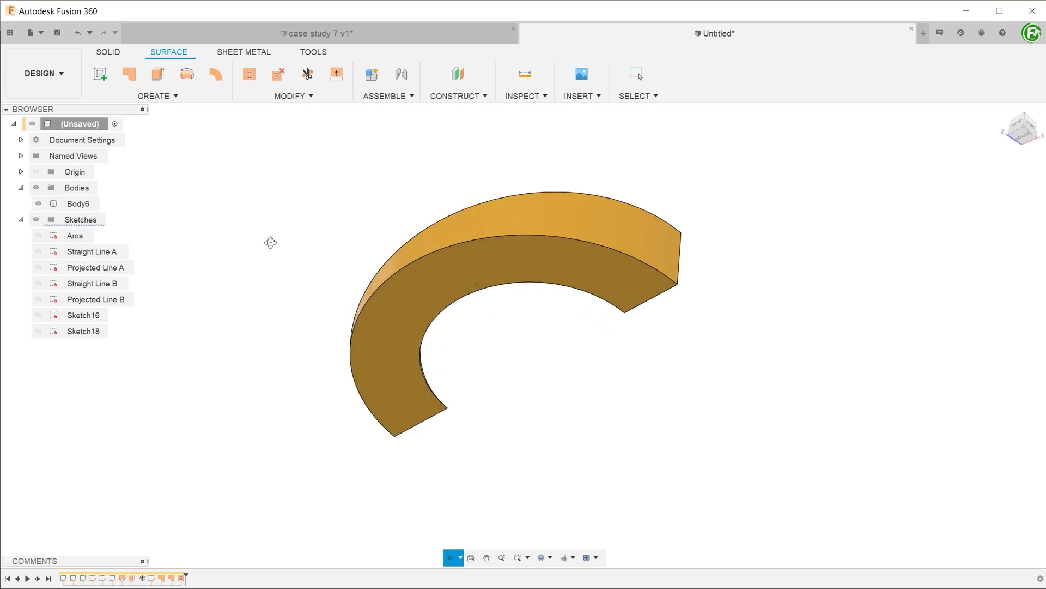
click(428, 281)
right_click(427, 282)
click(426, 345)
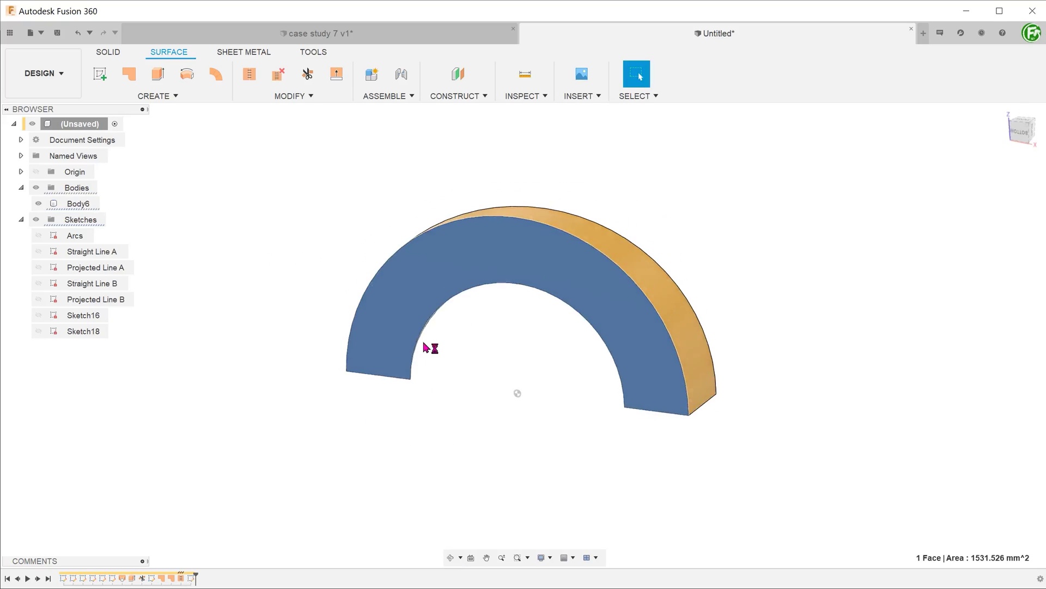
middle_drag(374, 328, 373, 221)
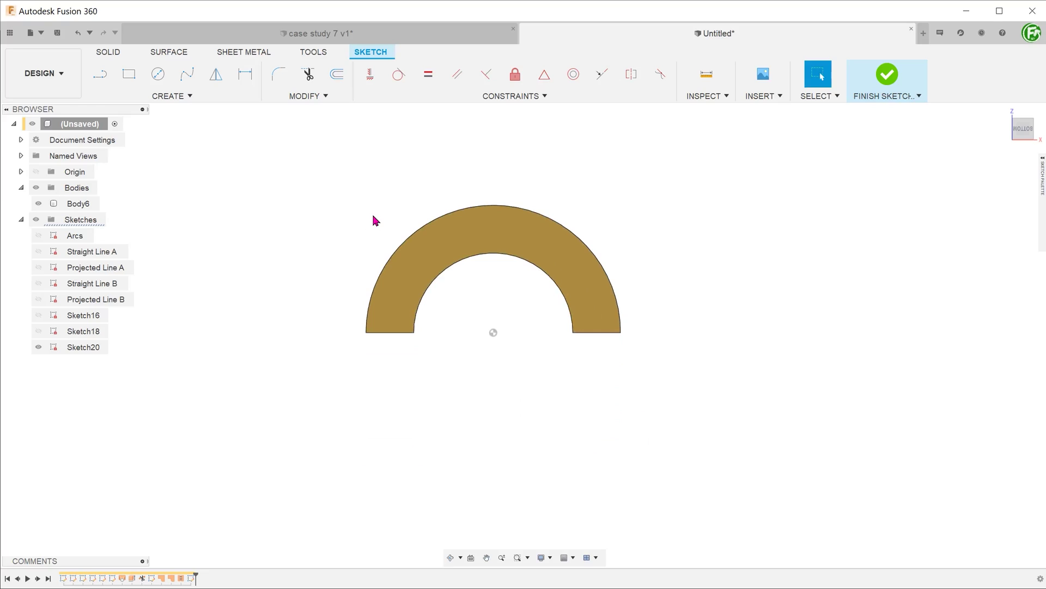
click(612, 282)
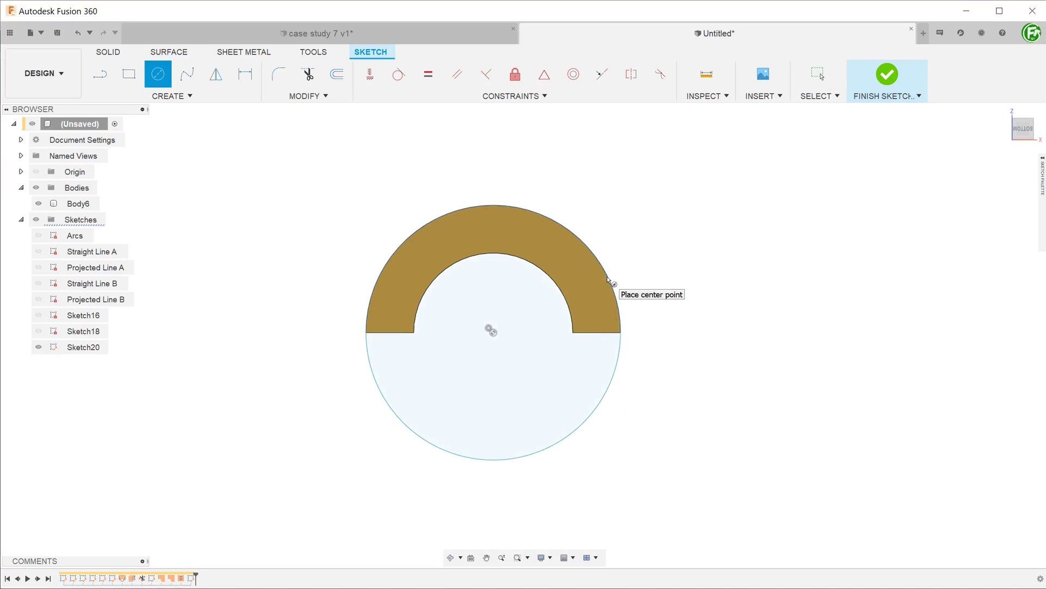
Extrude the half-ring and surrounding circle profiles 3 mm, joined beneath the ramp.
key(e)
click(596, 297)
click(561, 367)
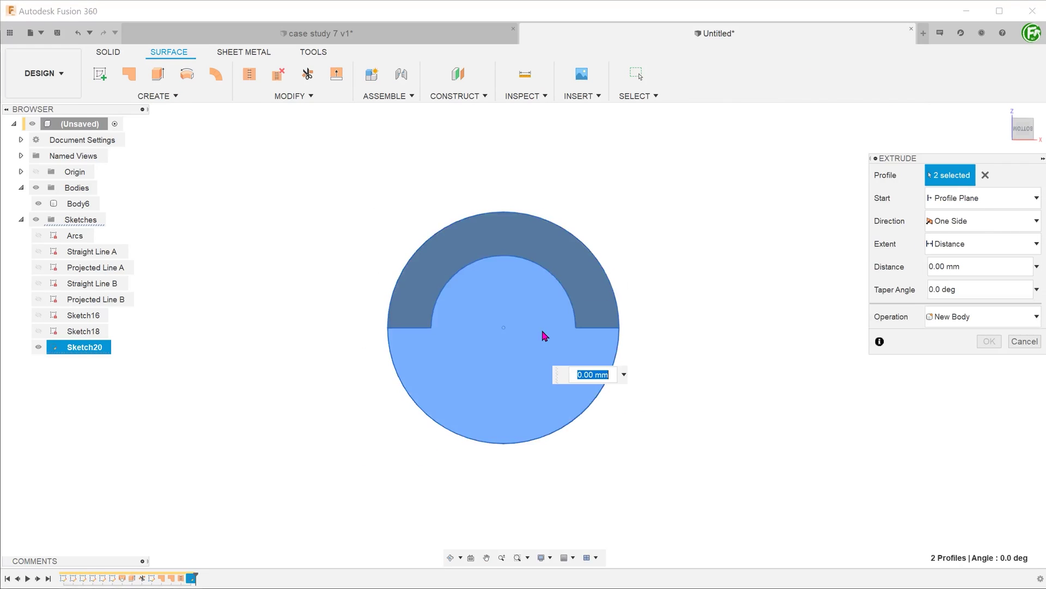
mouse_move(560, 367)
shift+middle_down()
mouse_move(488, 431)
mouse_move(528, 456)
shift+middle_up()
text(3)
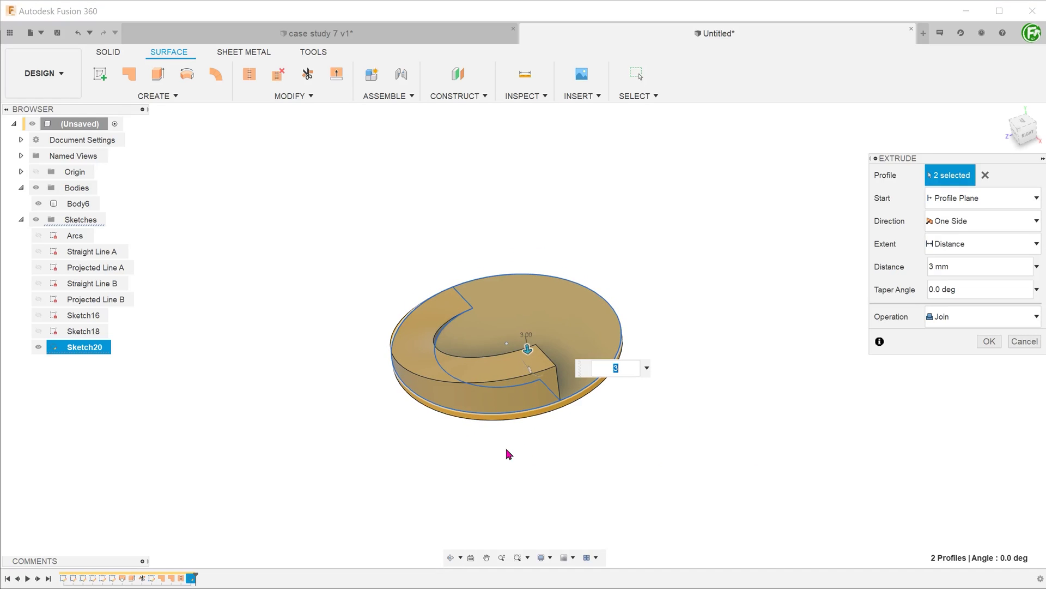
key(Return)
shift+middle_drag(422, 456, 300, 483)
key(Escape)
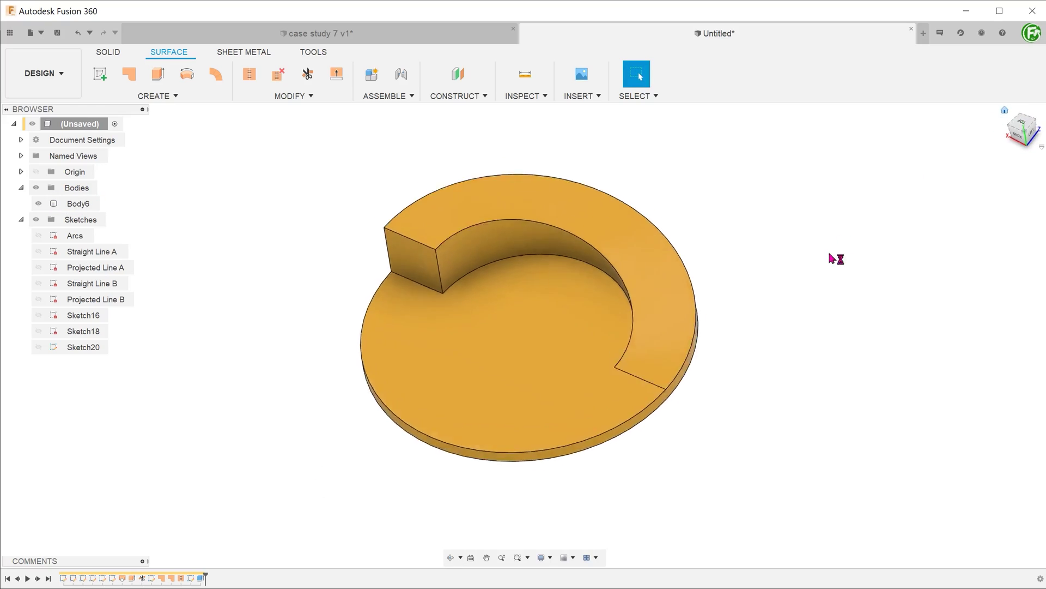
shift+middle_drag(836, 258, 801, 291)
Fillet the two vertical corner edges at the ramp's open end by 5 mm.
key(f)
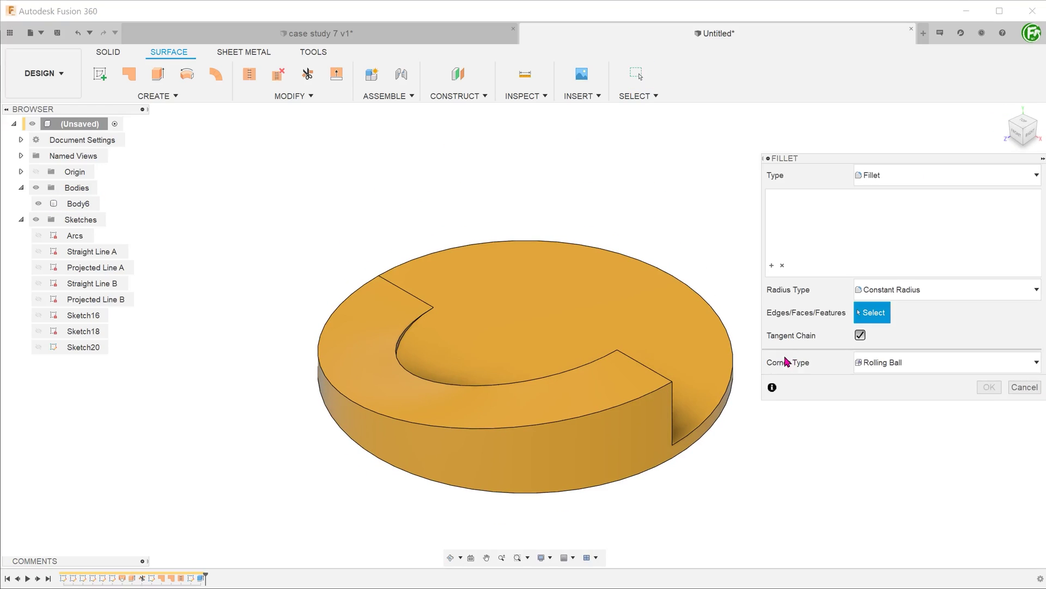
mouse_move(791, 358)
shift+middle_down()
mouse_move(666, 416)
mouse_move(287, 361)
shift+middle_up()
click(673, 416)
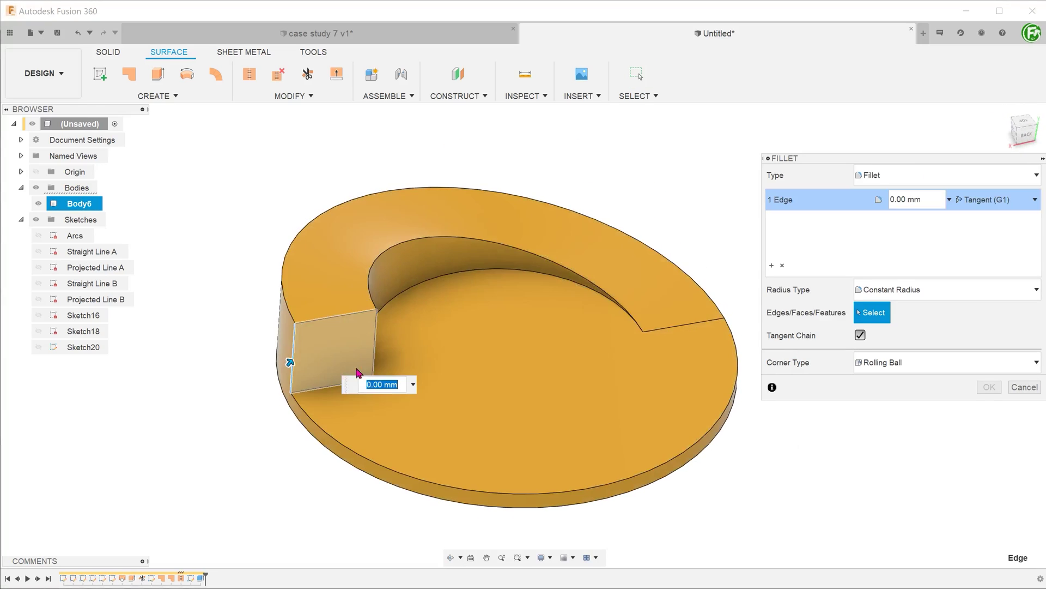
click(375, 345)
text(5)
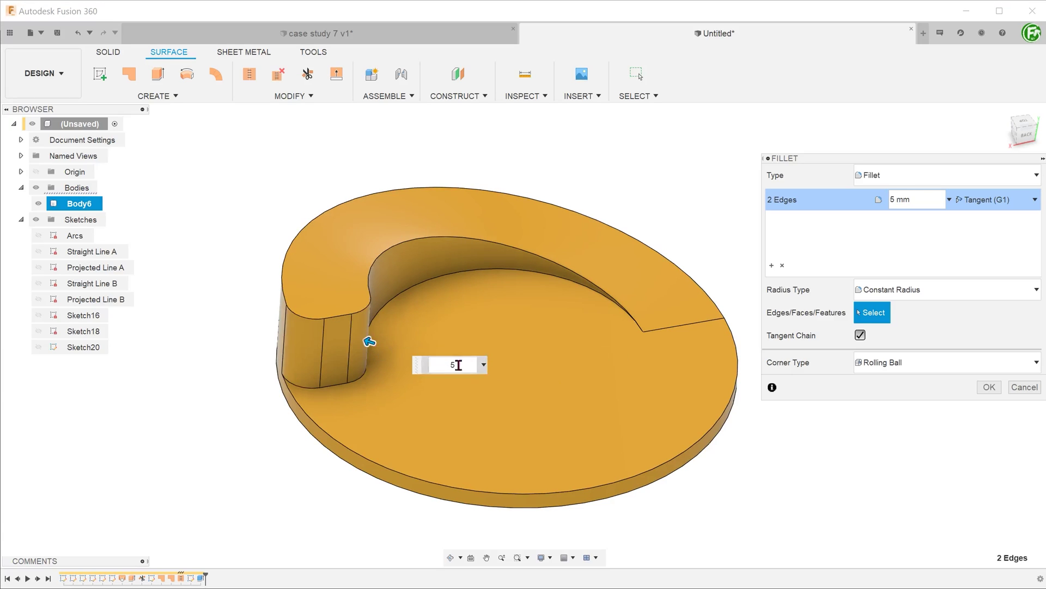
click(985, 390)
Fillet the tangent edge chains along the ramp top and base disc rim.
key(f)
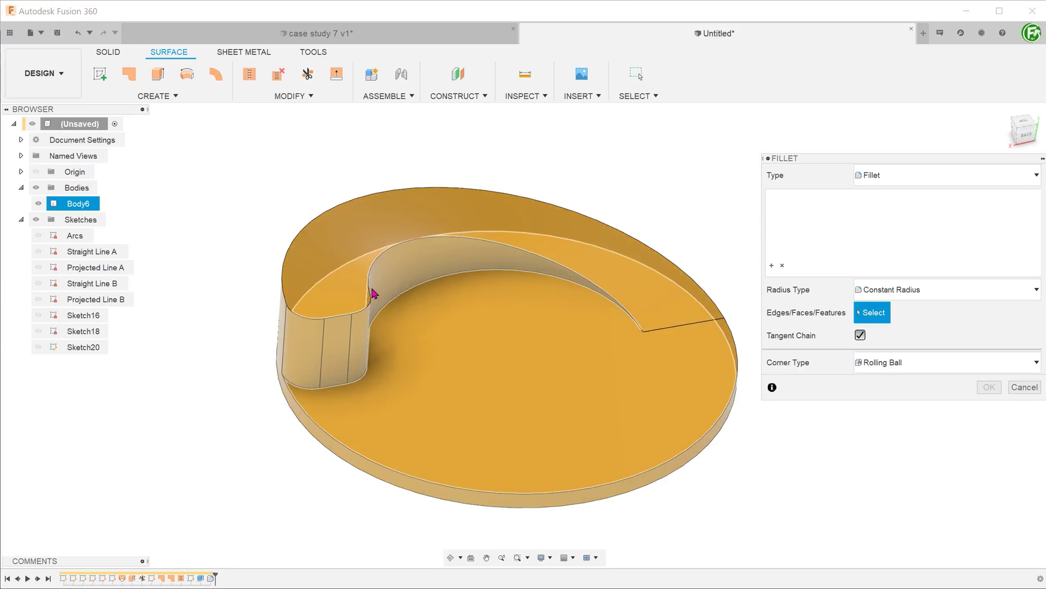
click(374, 298)
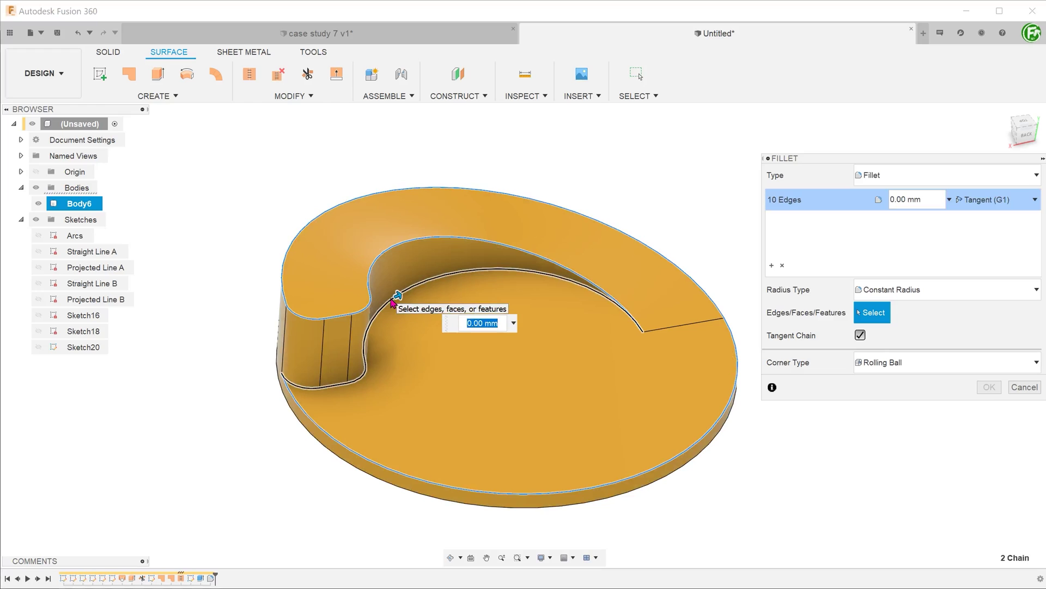
click(987, 387)
mouse_move(310, 480)
shift+middle_down()
mouse_move(239, 467)
mouse_move(391, 416)
shift+middle_up()
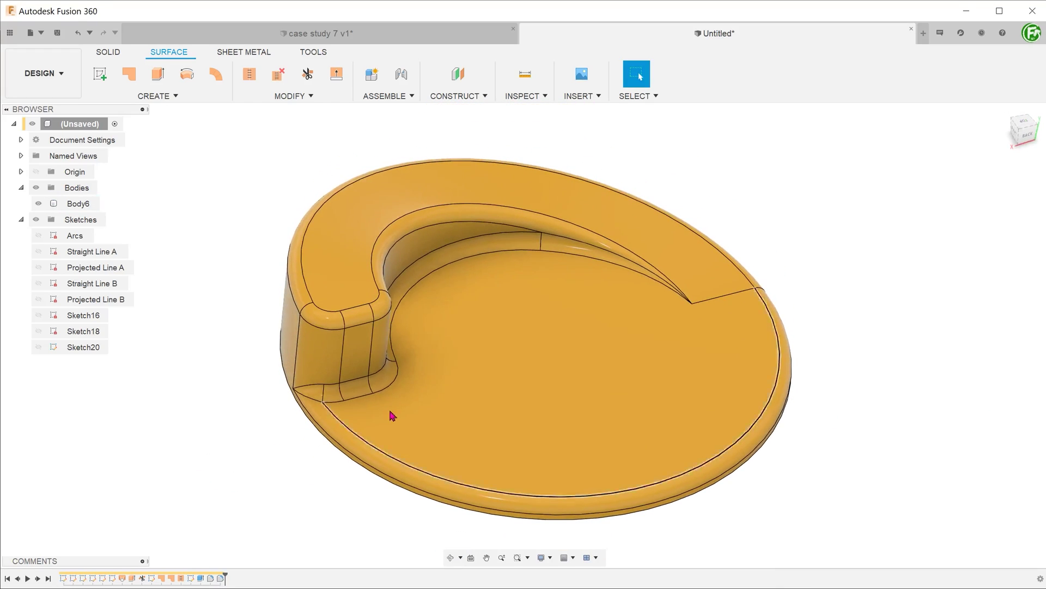
click(1005, 111)
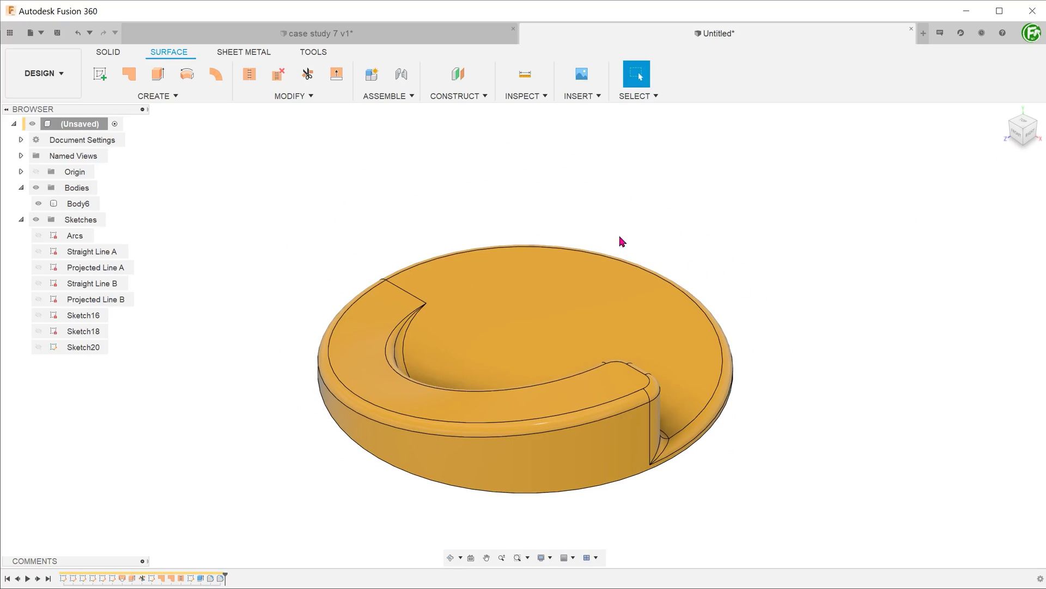
Start a Shell on Body6 with its flat underside face selected for removal, thickness still 0 mm.
click(107, 55)
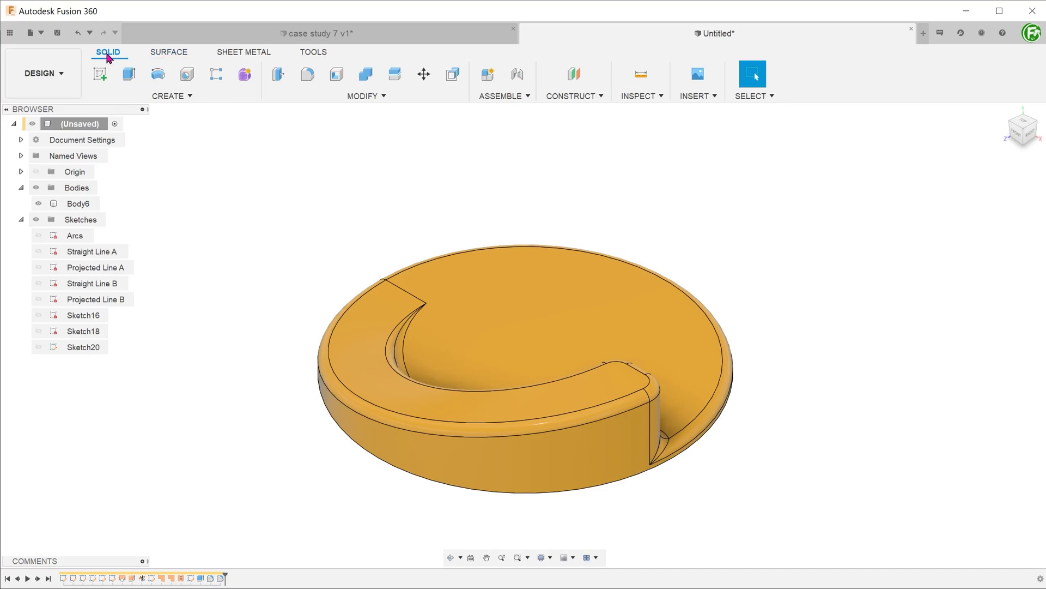
click(333, 98)
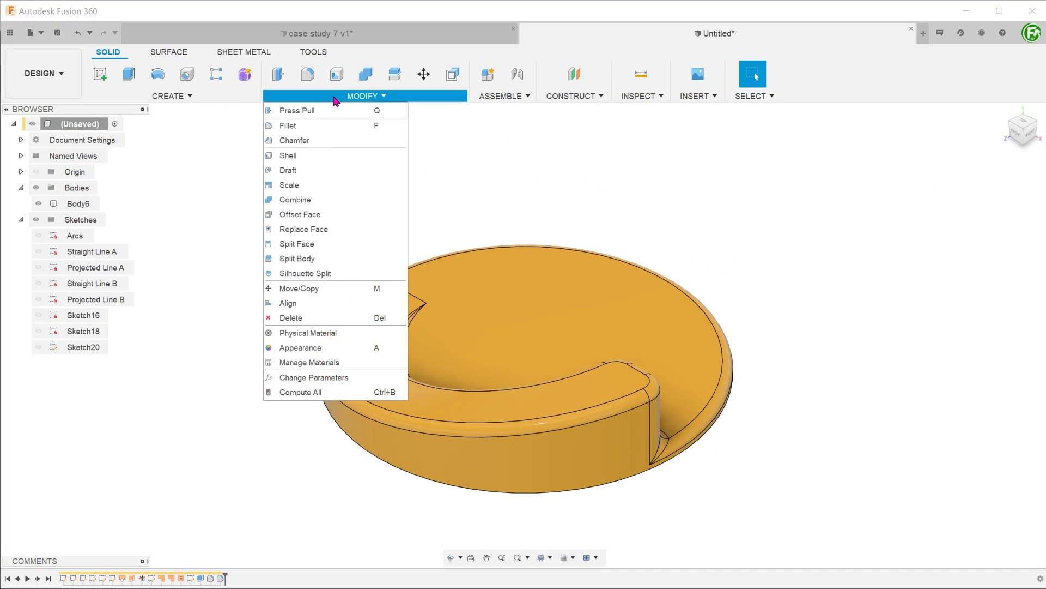
click(359, 158)
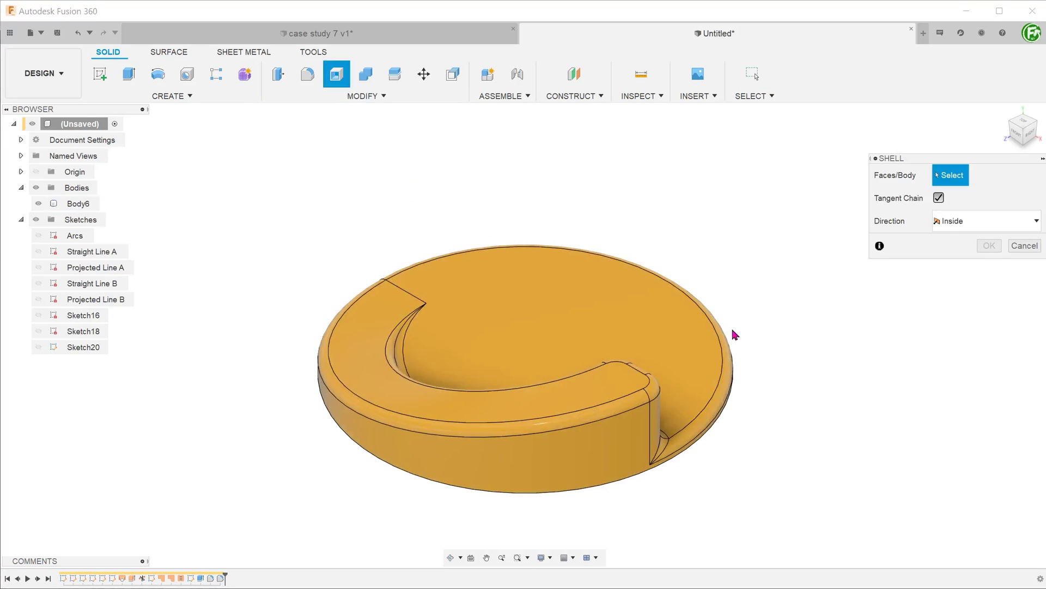
shift+middle_drag(731, 334, 652, 304)
click(573, 316)
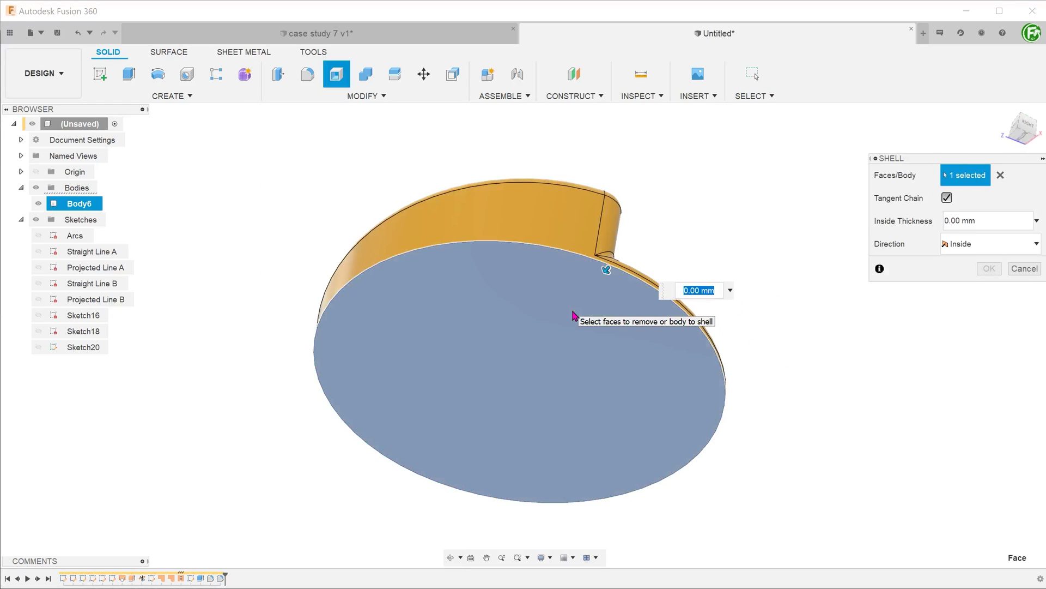